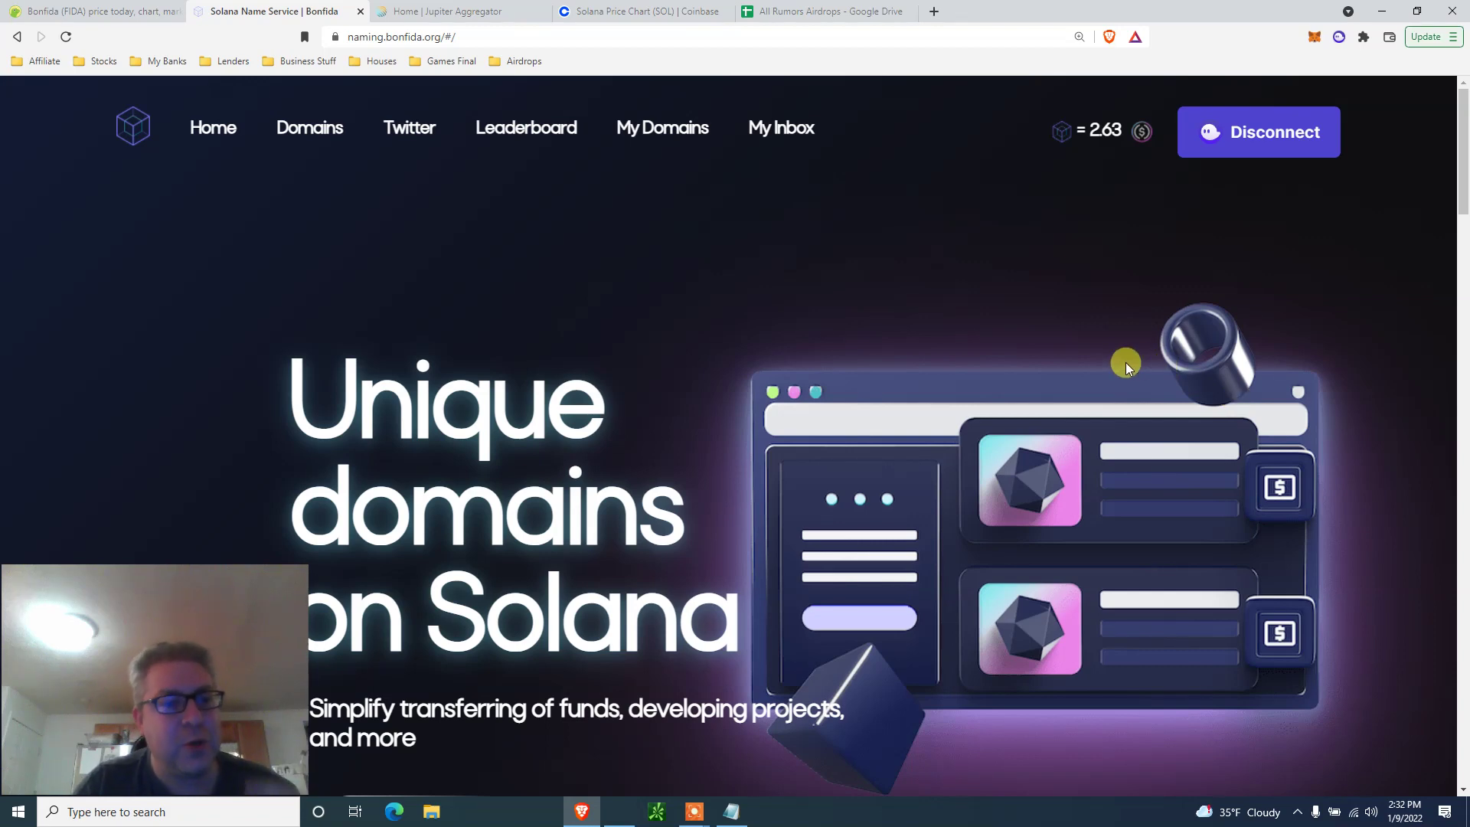
# - View the Jupiter swap page, then the Jupiter row of the All Rumors Airdrops sheet
pyautogui.click(448, 12)
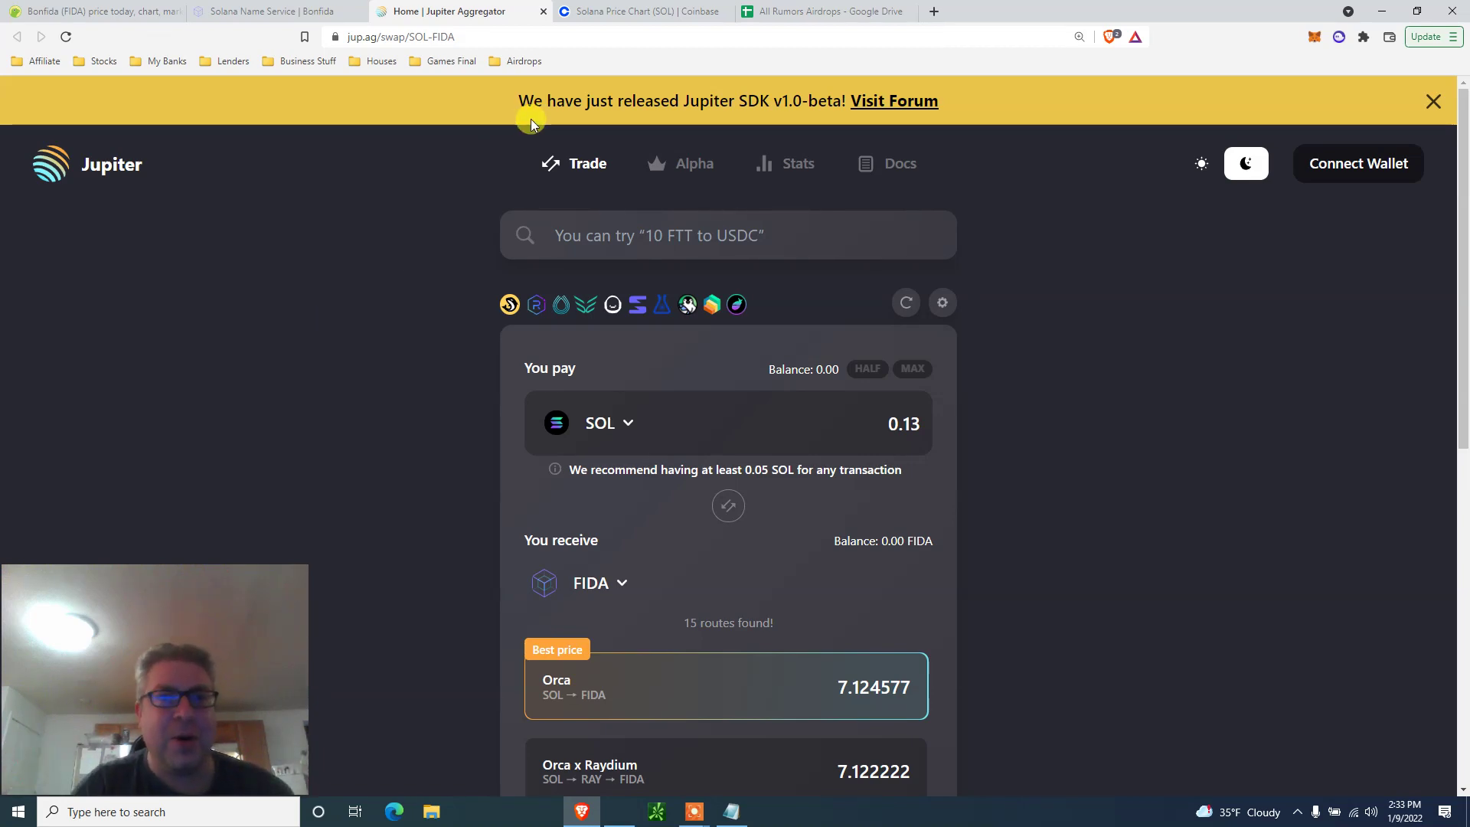
pyautogui.click(816, 11)
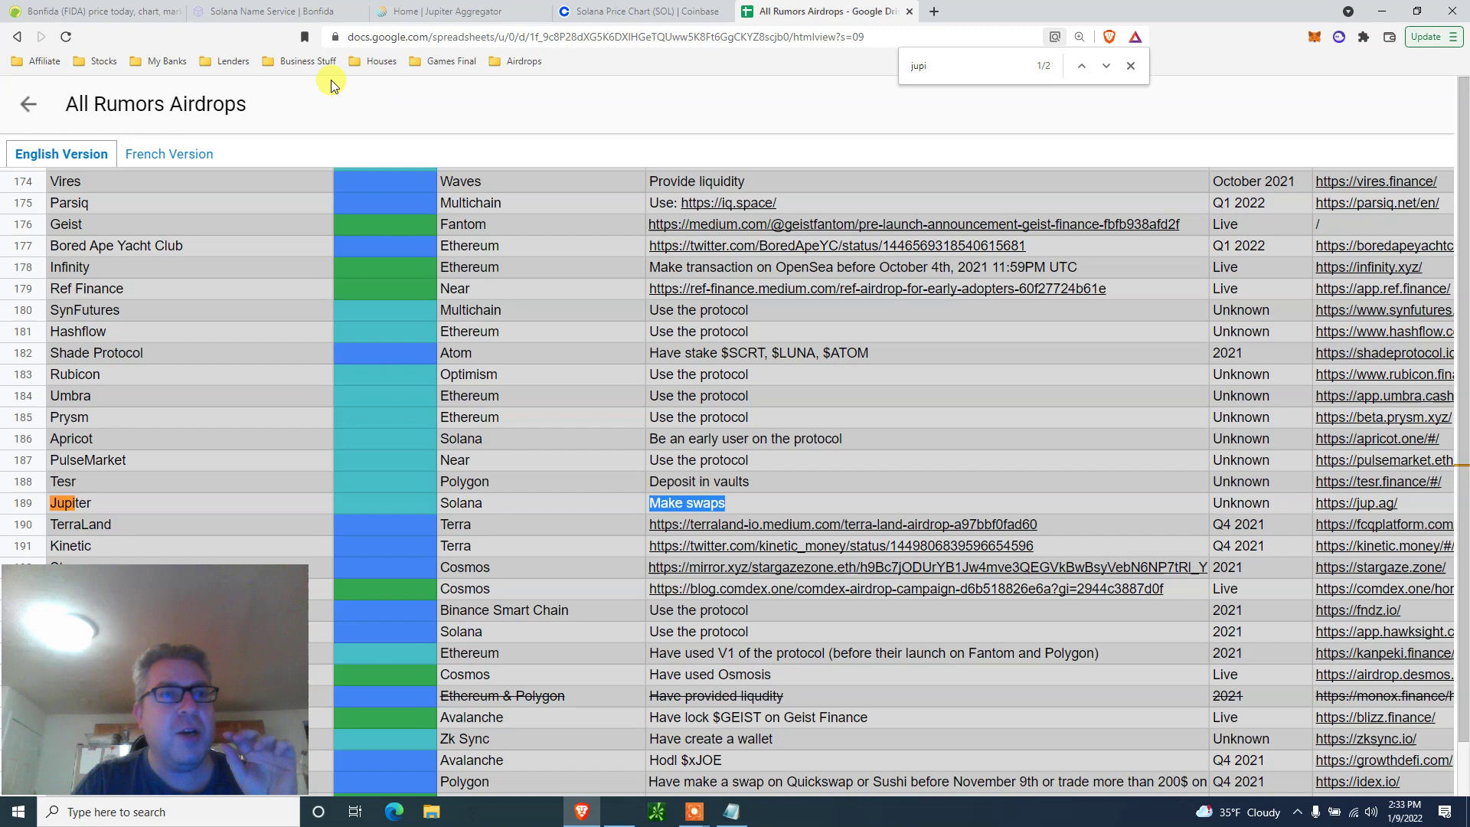
# - Return to the Solana Name Service | Bonfida home page
pyautogui.click(276, 10)
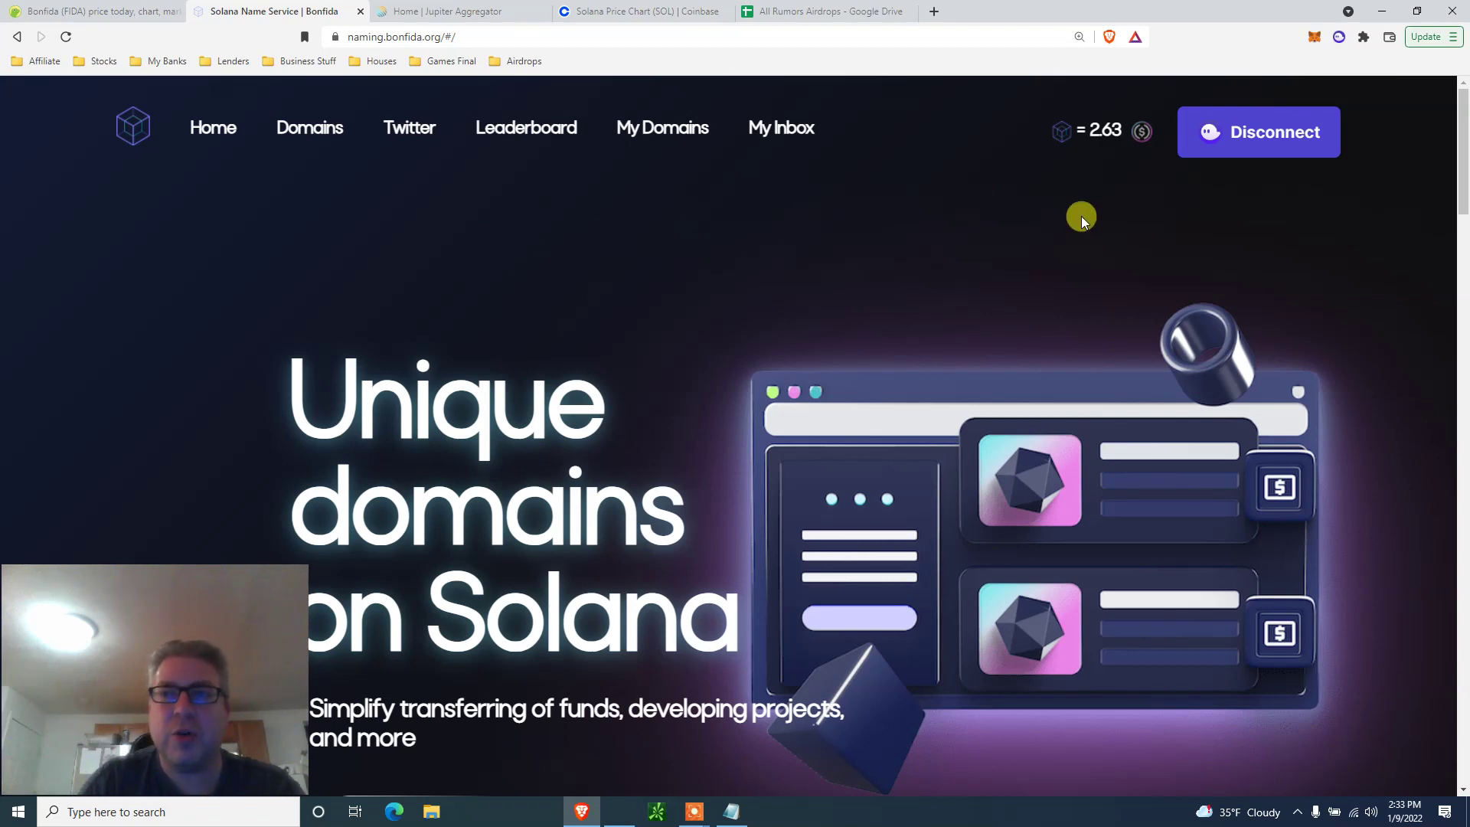
# - Check the $10.47 Phantom wallet balance, then open the Domains auction list
pyautogui.click(1338, 38)
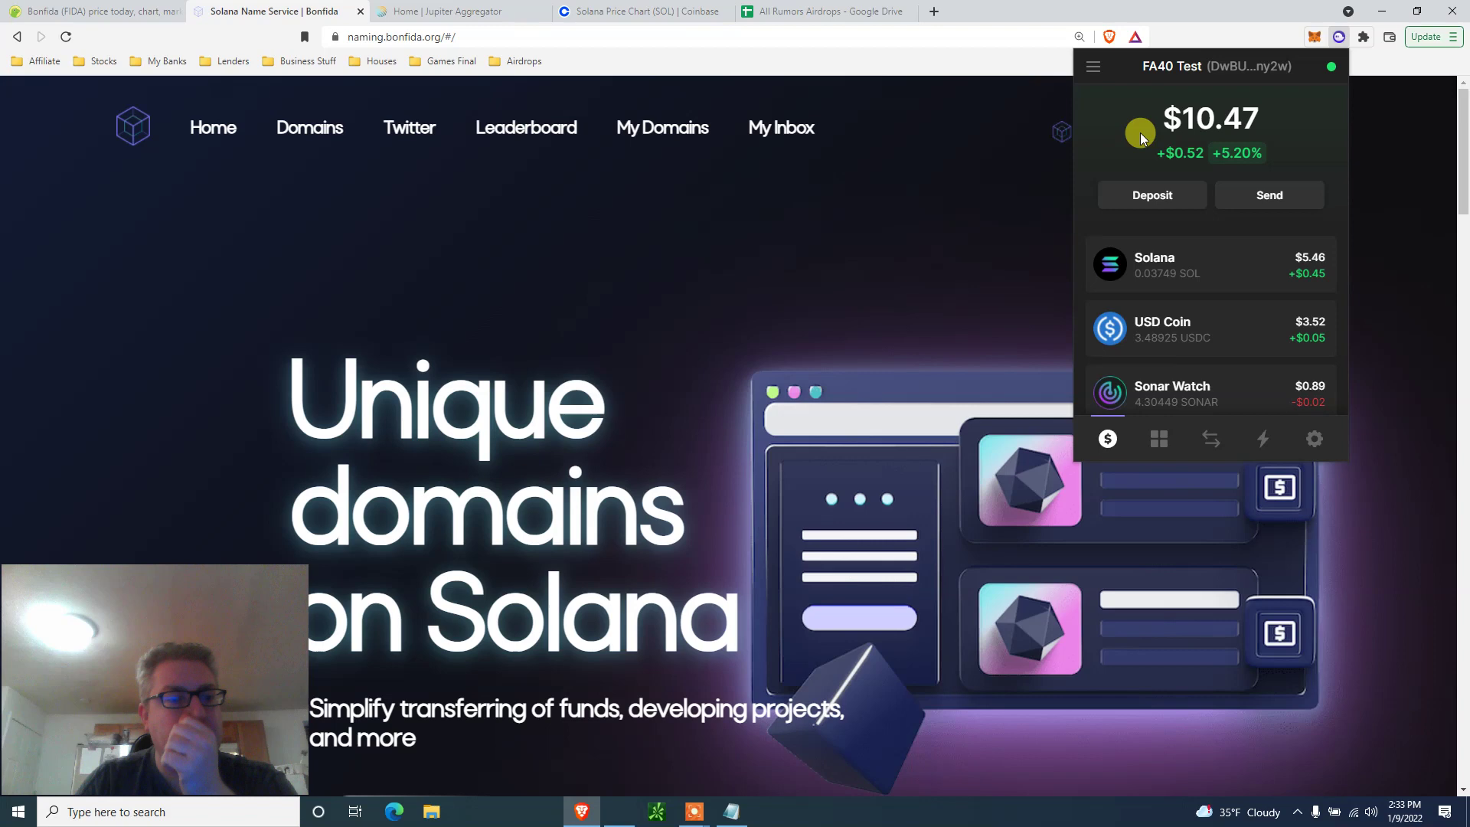
pyautogui.click(1061, 156)
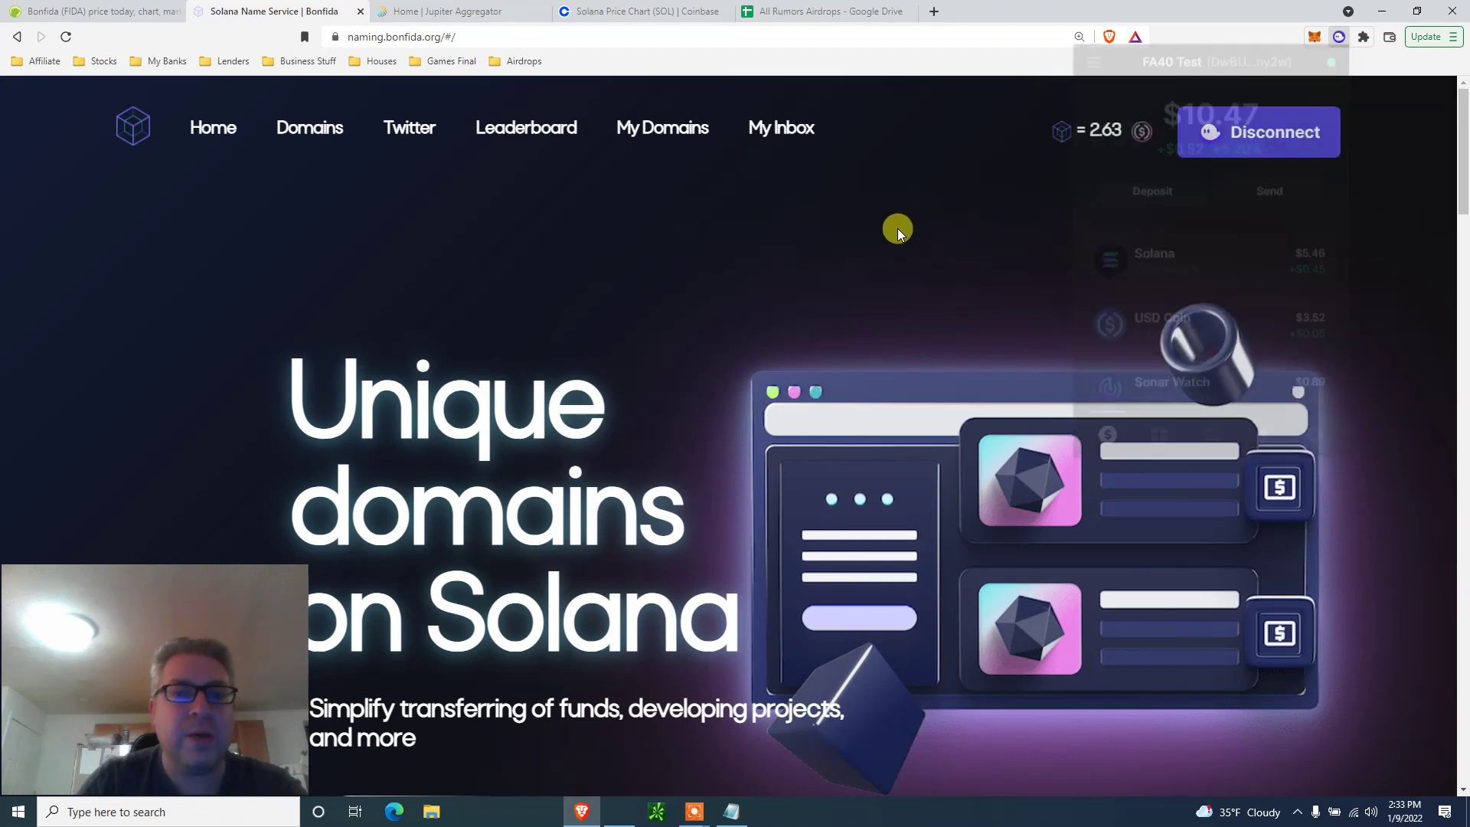
pyautogui.click(295, 131)
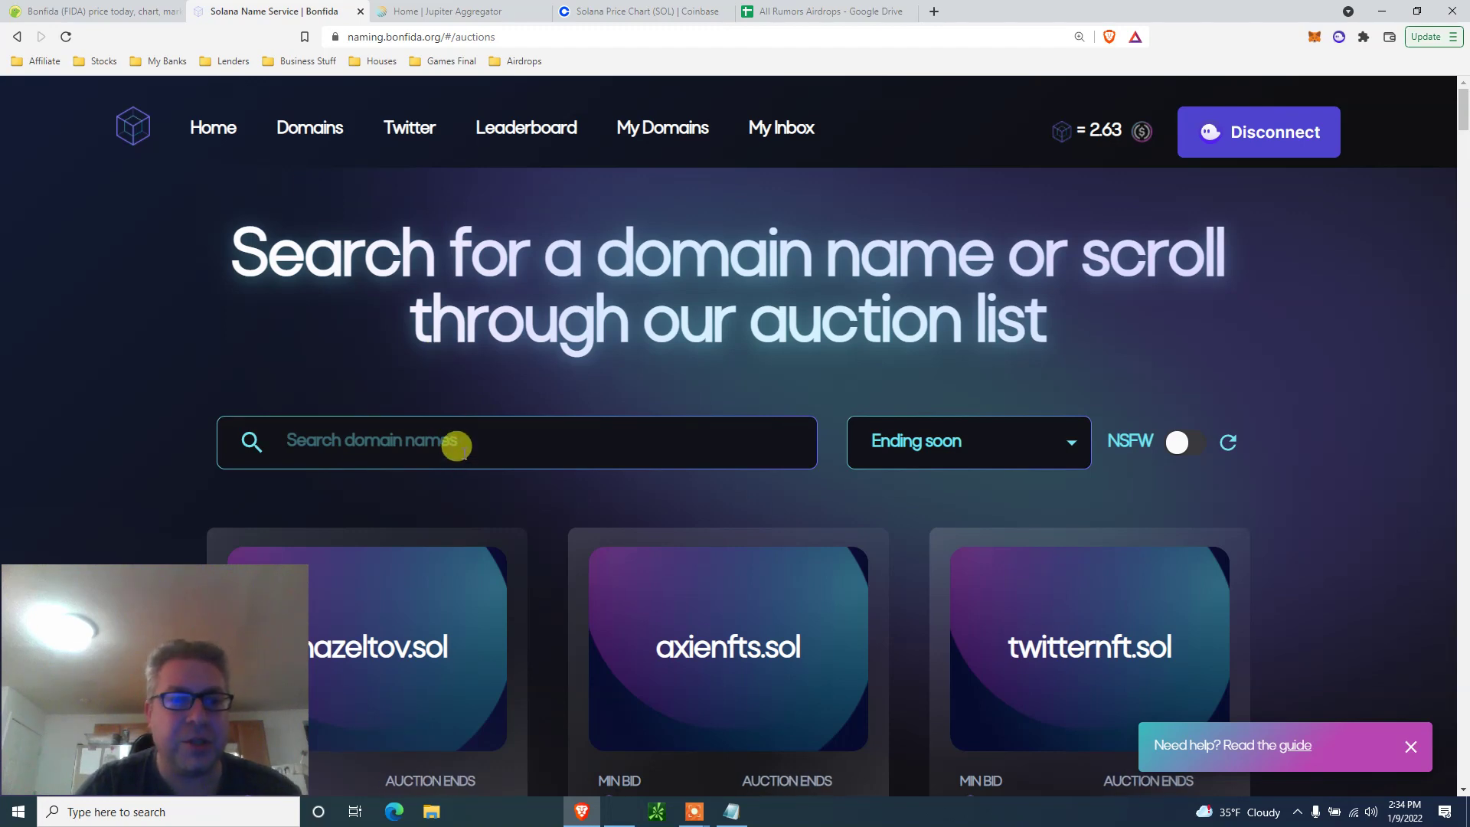
# - Search 'financeafter40' to see its 6.09 FIDA minimum bid, then check FIDA's $2.60 CoinGecko price
pyautogui.click(456, 445)
pyautogui.write('financeaf')
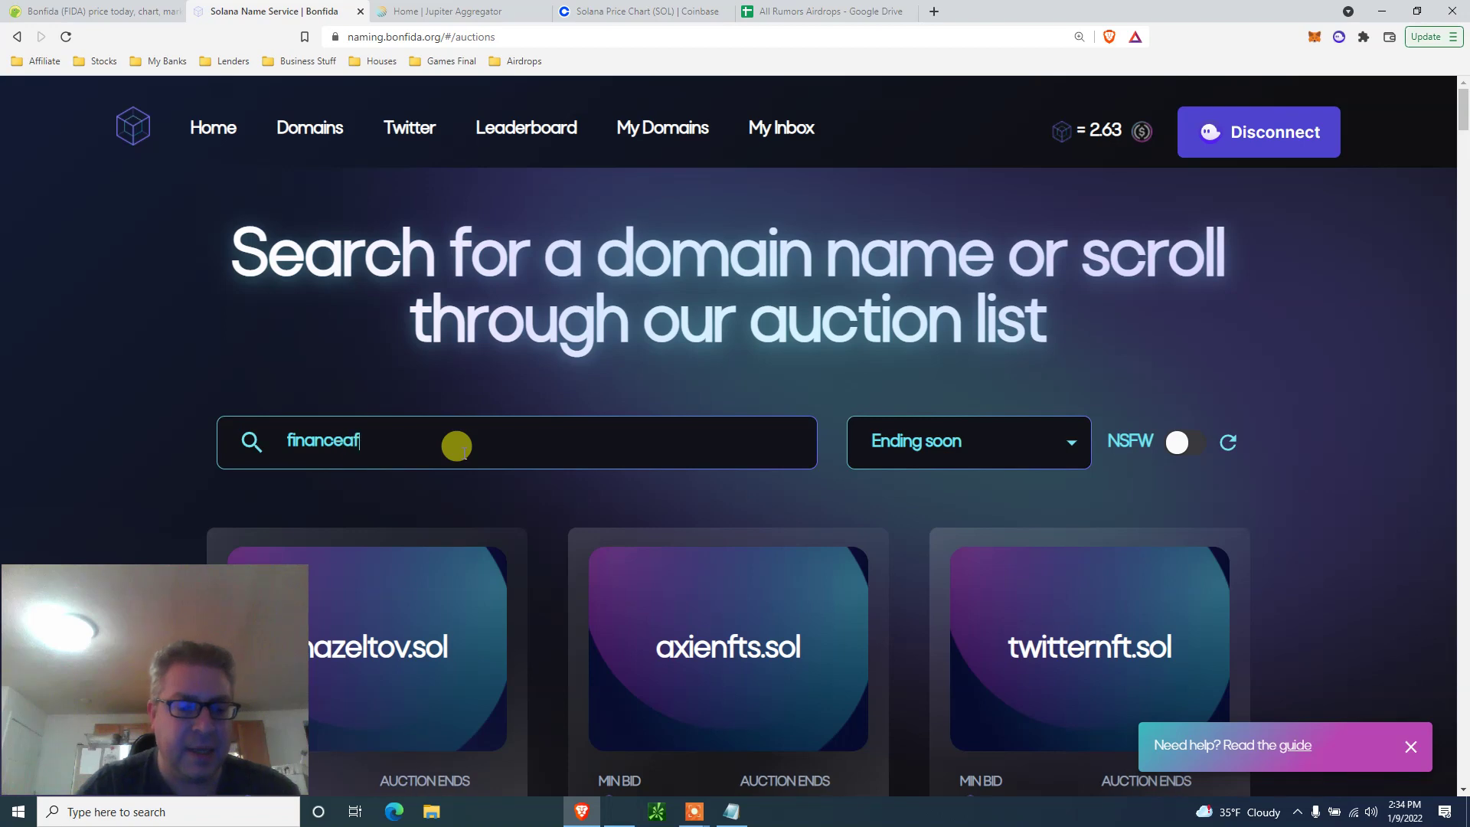
pyautogui.write('ter40')
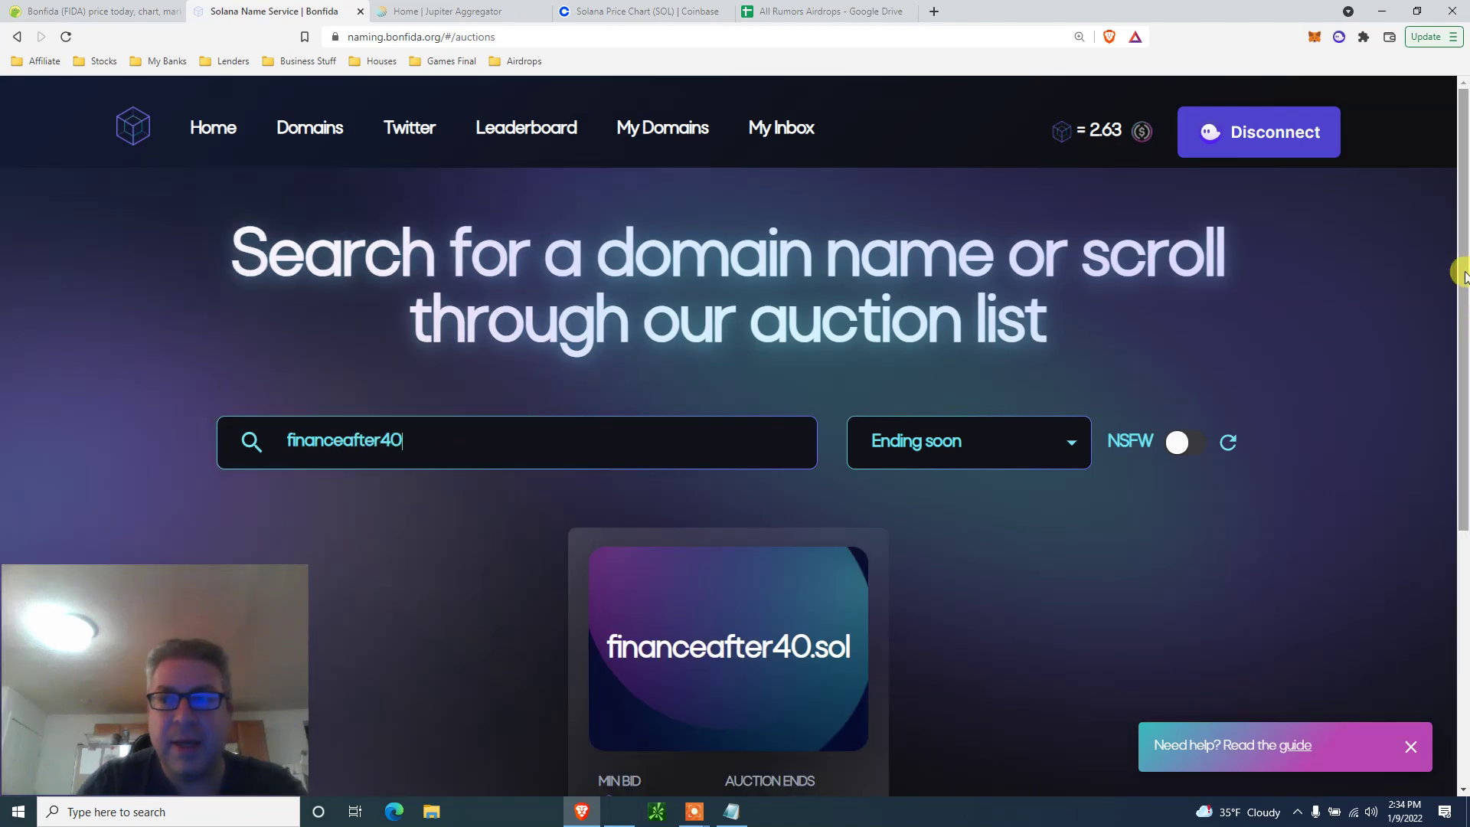
pyautogui.moveTo(1460, 269); pyautogui.dragTo(1462, 402)
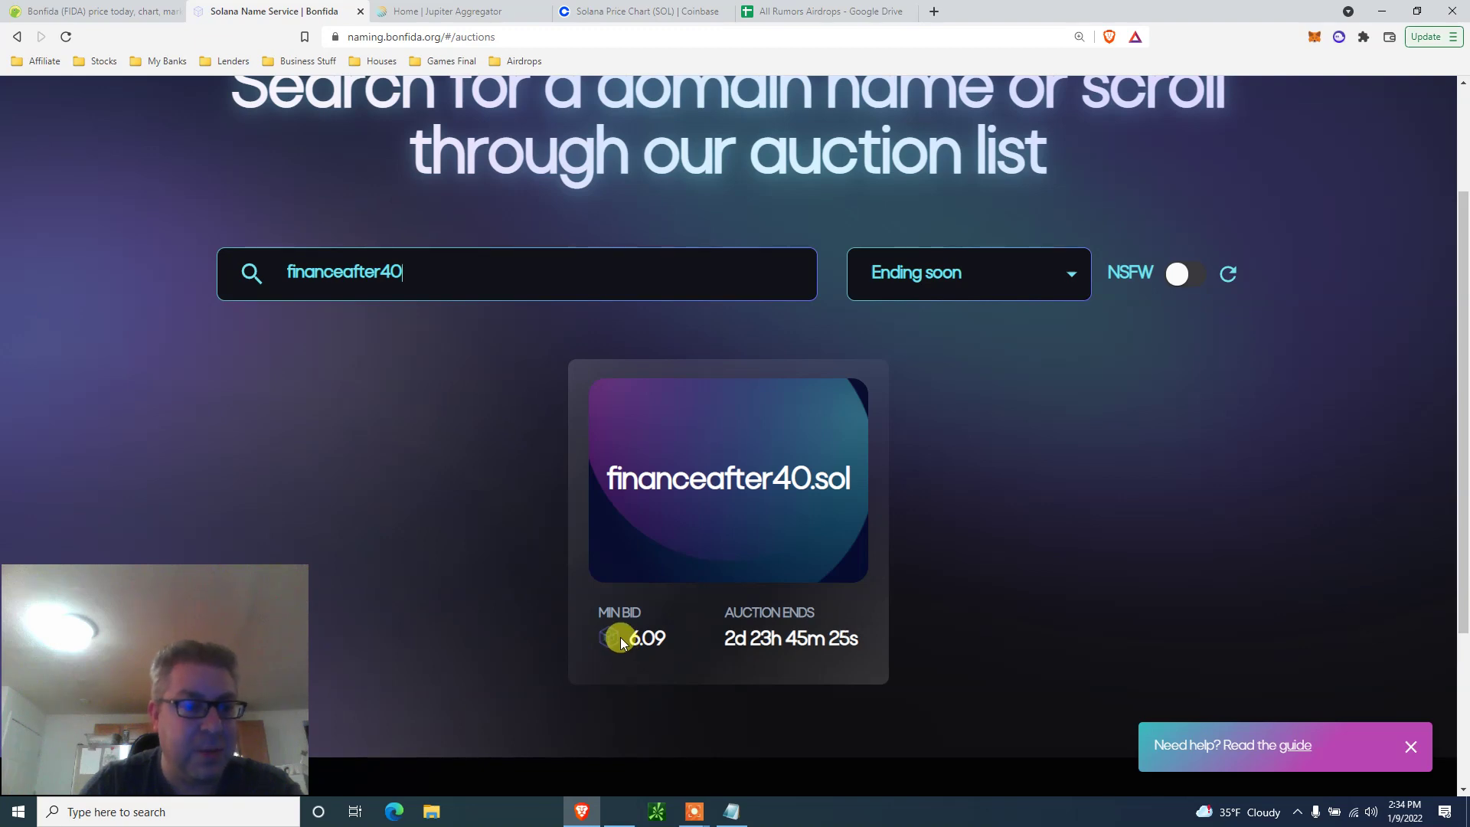
pyautogui.click(90, 8)
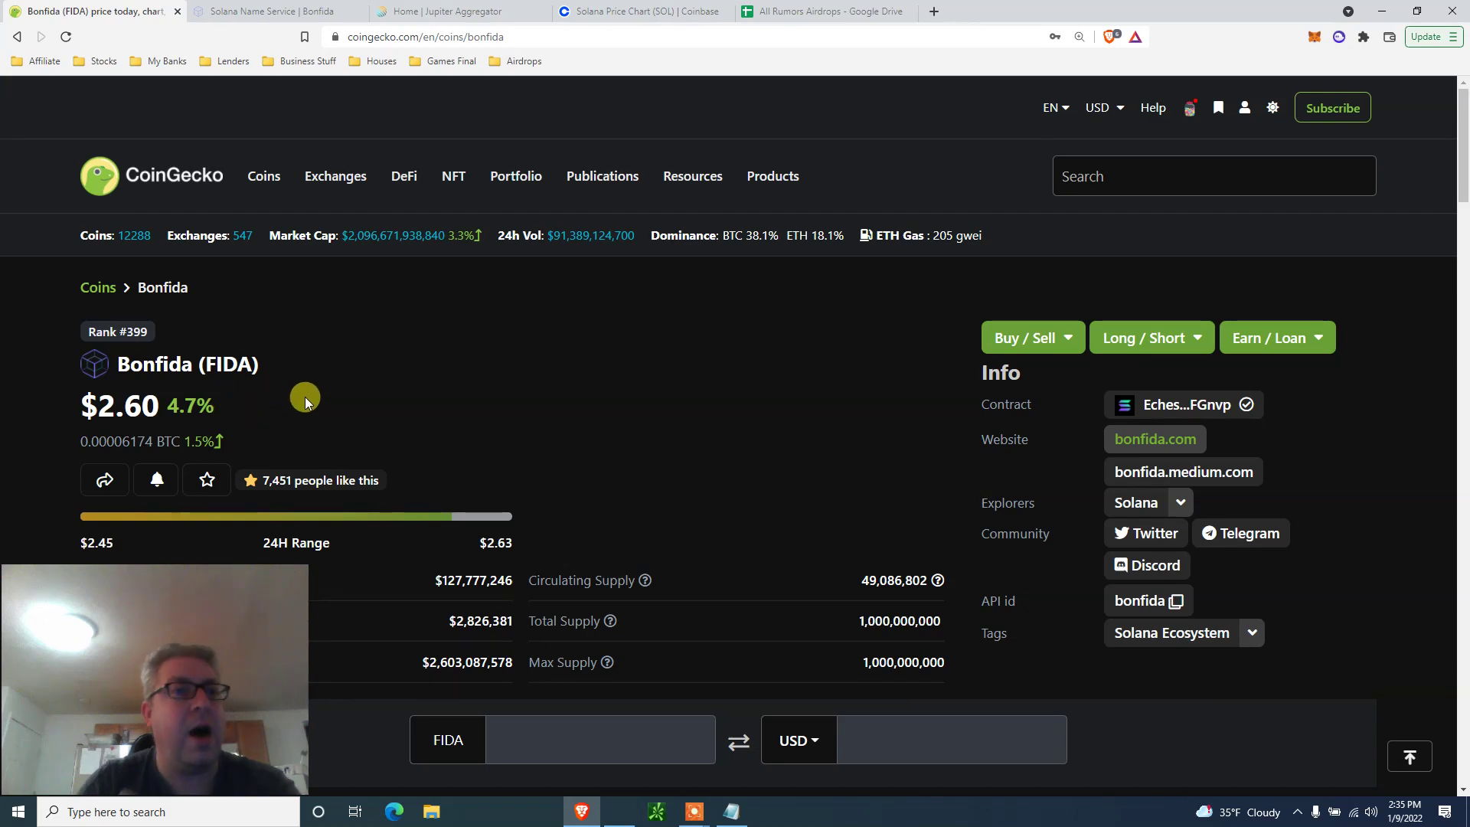
# - Pass by the Bonfida tab to Jupiter's quote of about 7.12 FIDA for 0.13 SOL
pyautogui.click(314, 11)
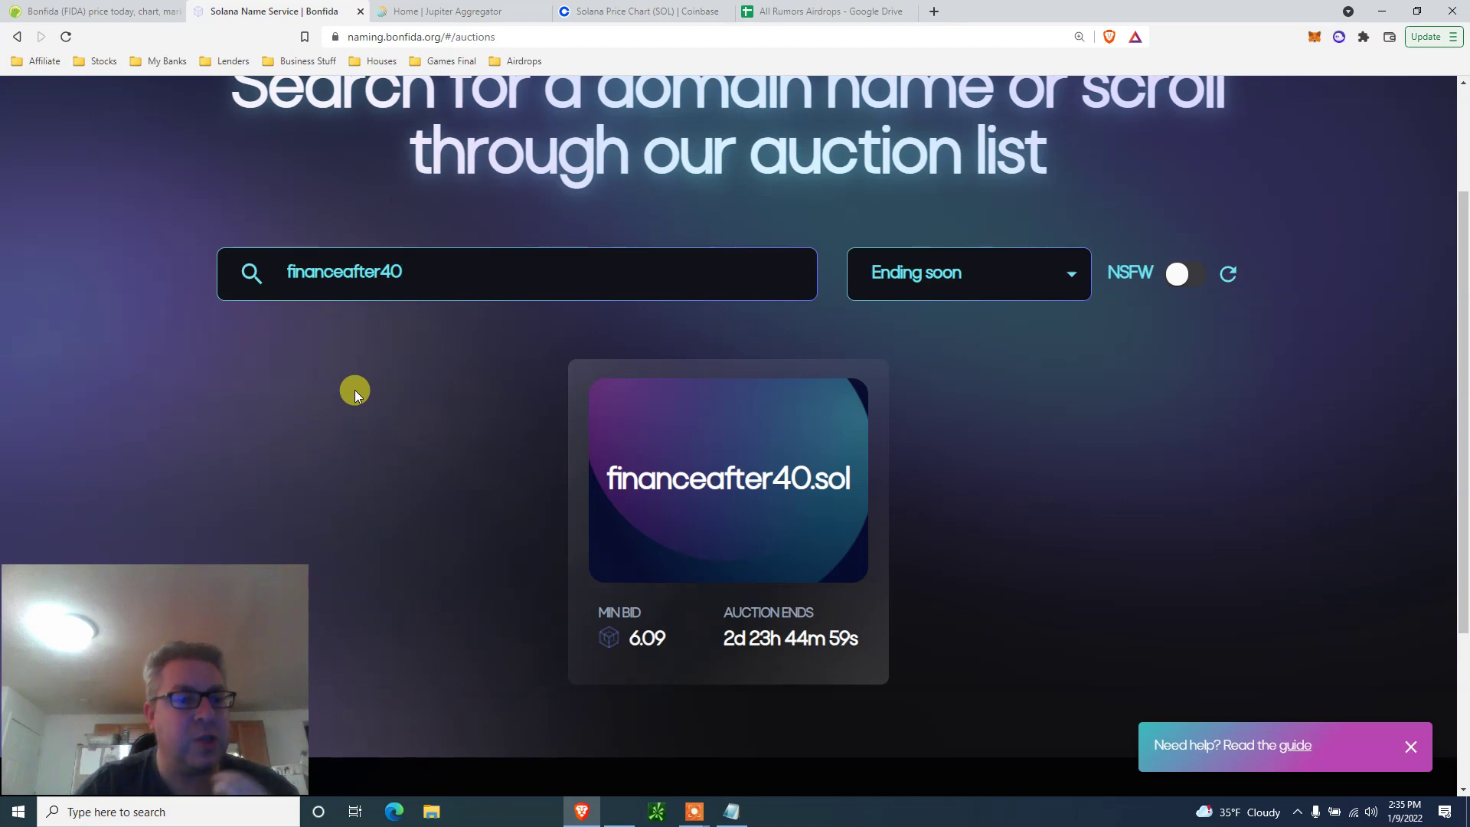
pyautogui.click(432, 10)
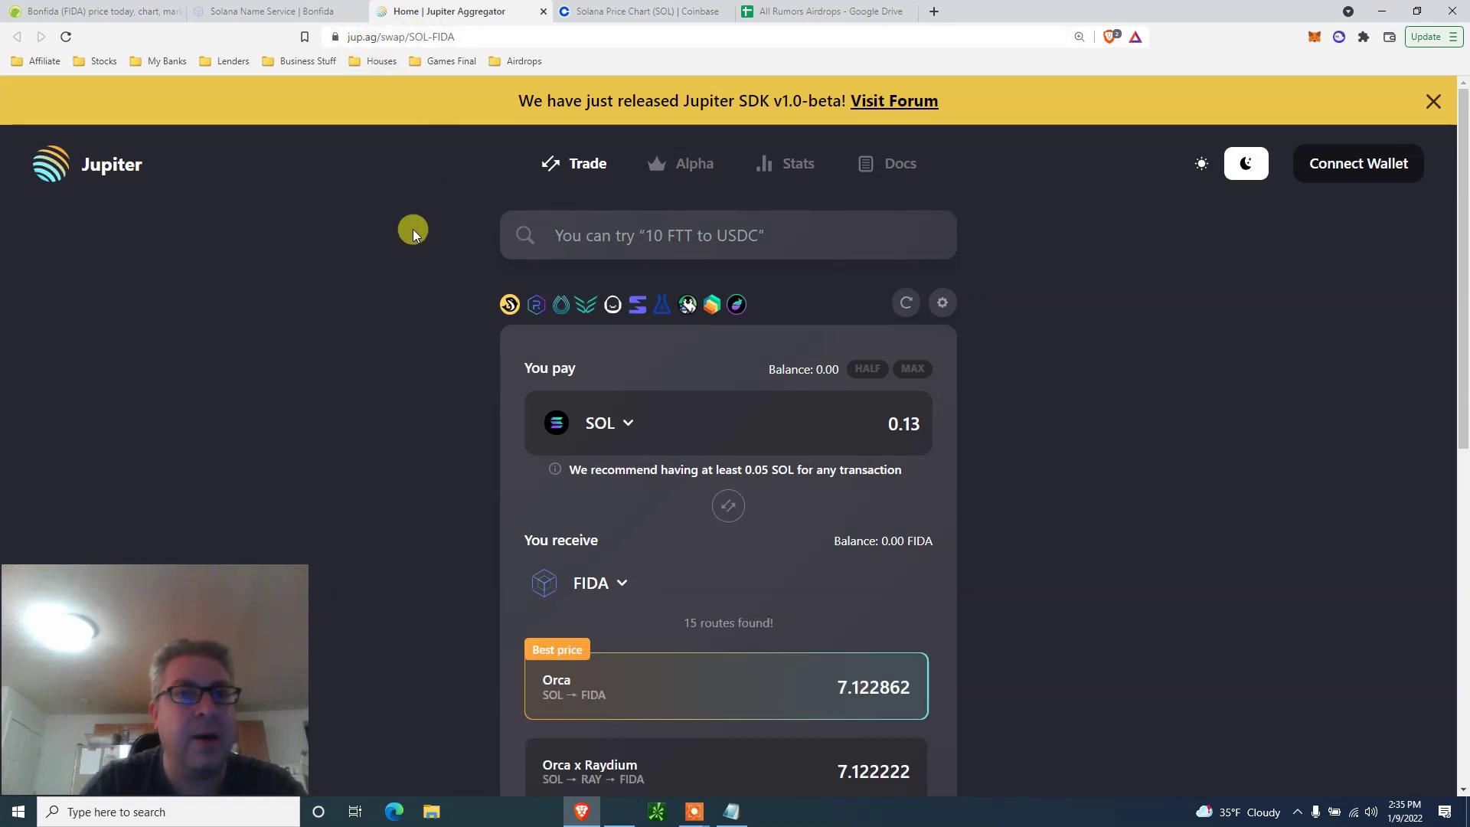
# - Switch to the All Rumors Airdrops sheet showing Jupiter's 'Make swaps' row 189
pyautogui.click(817, 9)
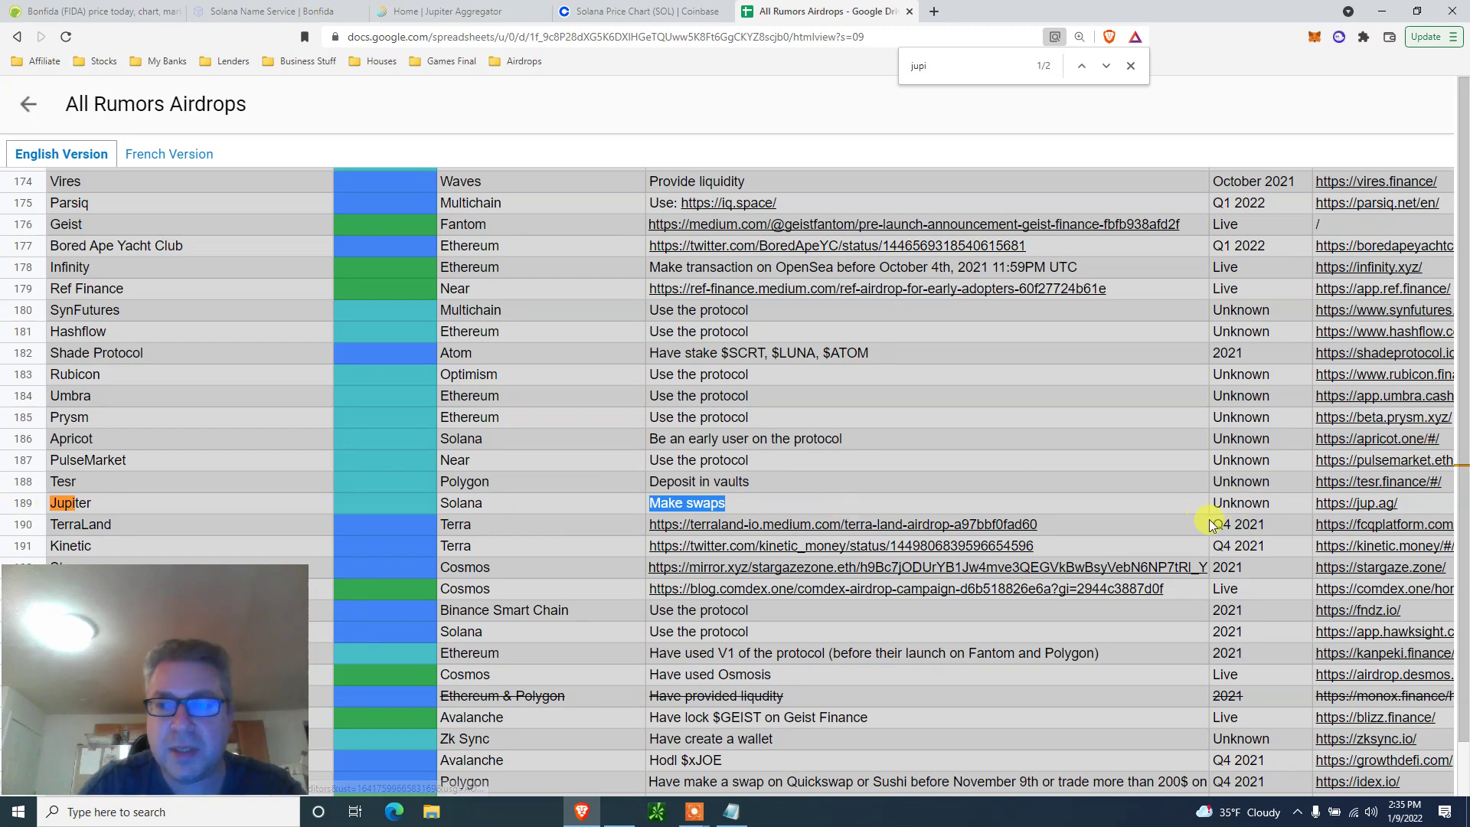
# - Read row 189's Unknown date and 'Speculative + has no token yet' note, then return to Jupiter
pyautogui.doubleClick(1235, 505)
pyautogui.hscroll(2, 1235, 506)
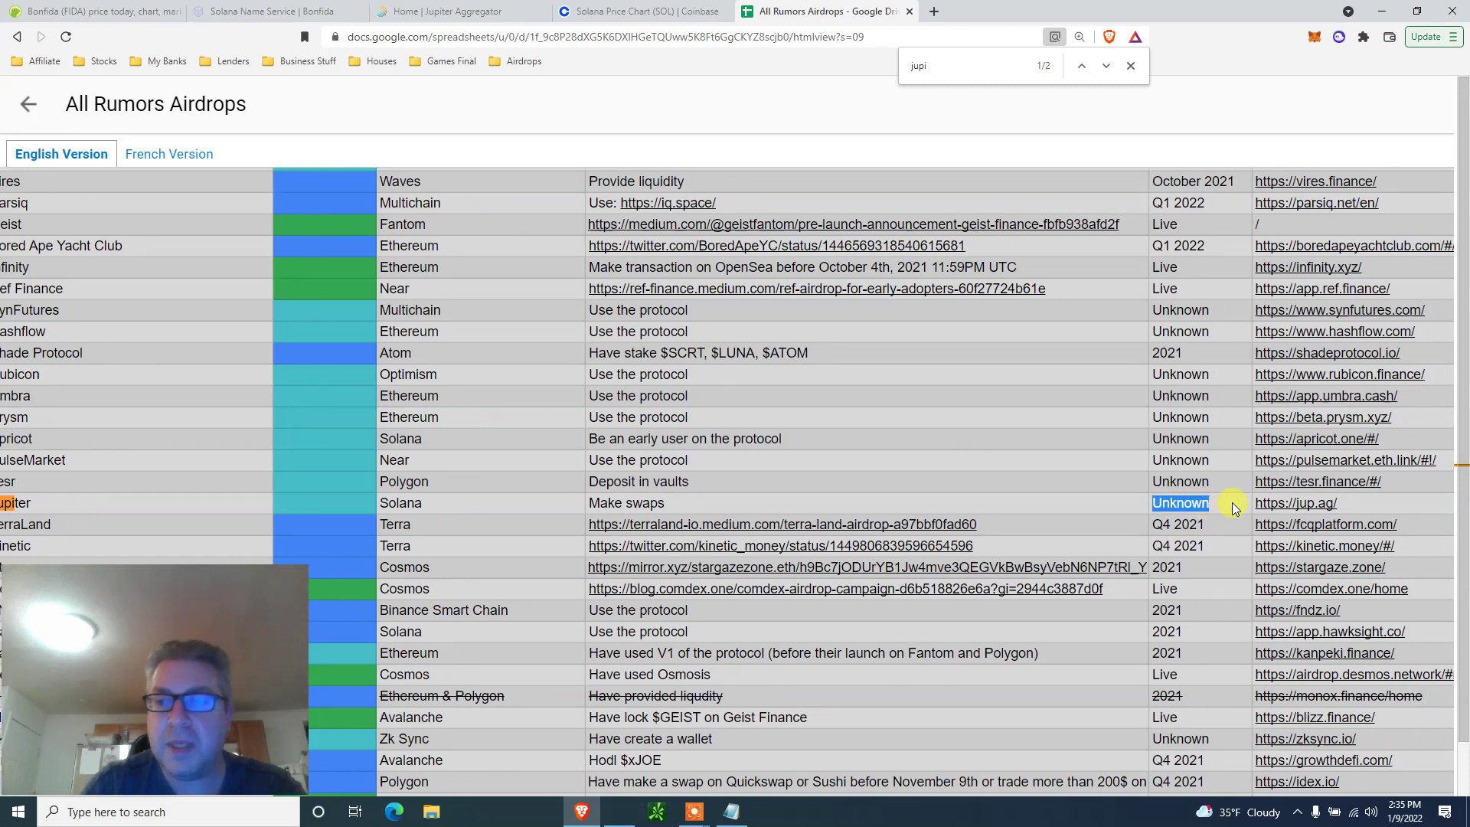
pyautogui.hscroll(6, 1236, 507)
pyautogui.hscroll(2, 1235, 506)
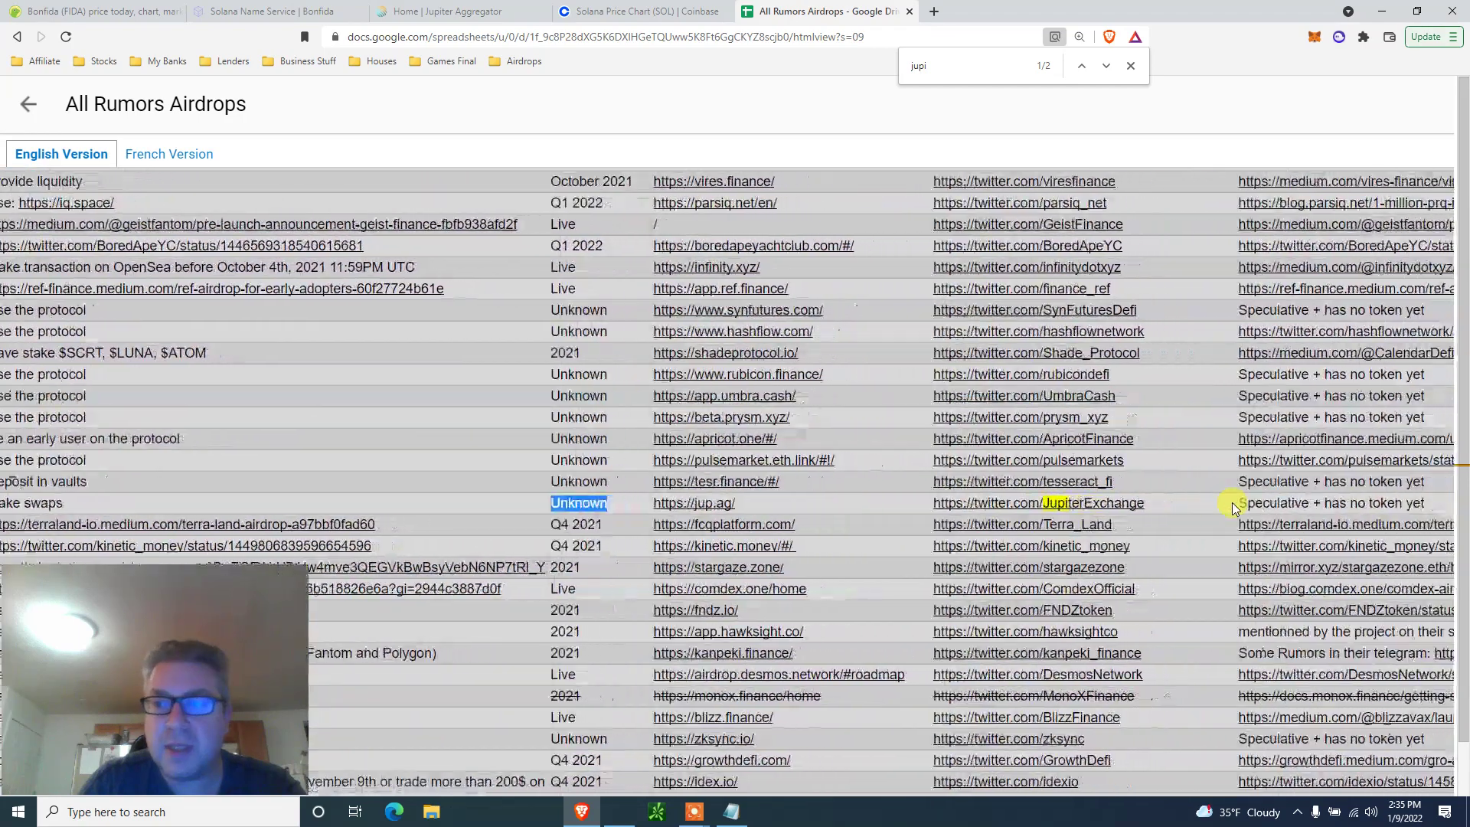
pyautogui.tripleClick(1236, 505)
pyautogui.hscroll(-10, 1233, 507)
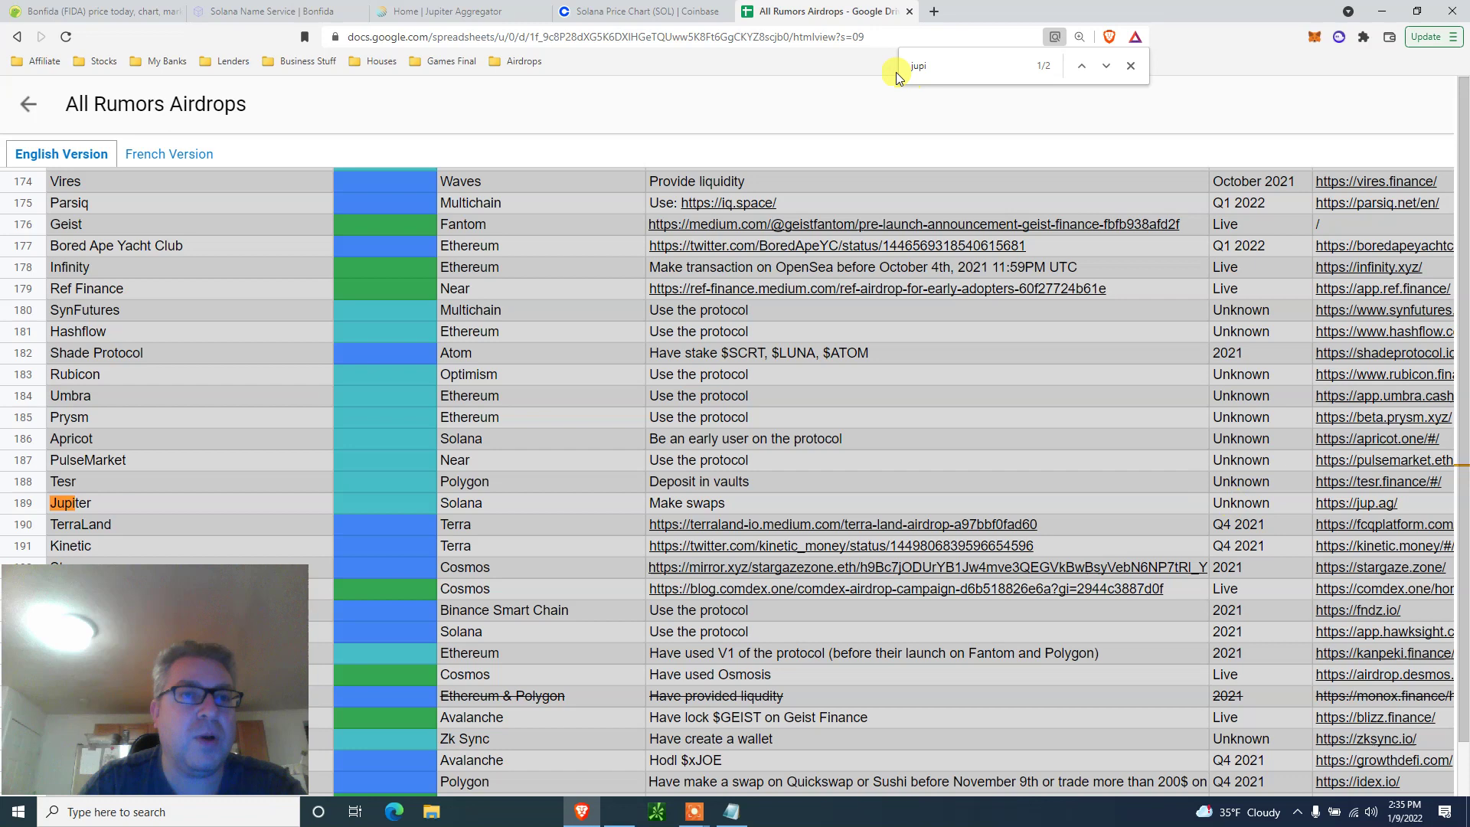
pyautogui.click(460, 11)
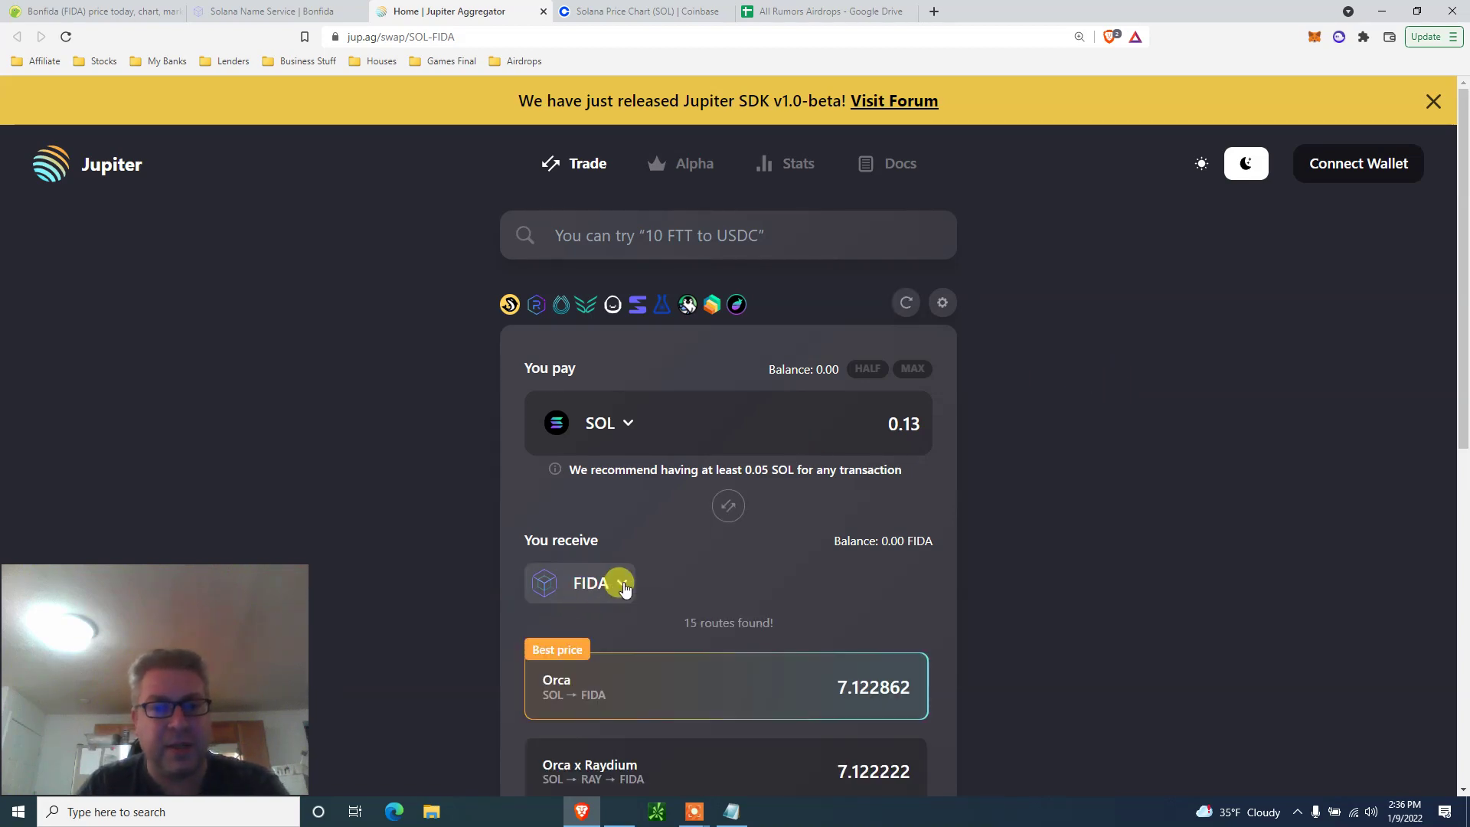
# - Open the financeafter40.sol auction page and its bid form, then close the form without bidding
pyautogui.click(295, 10)
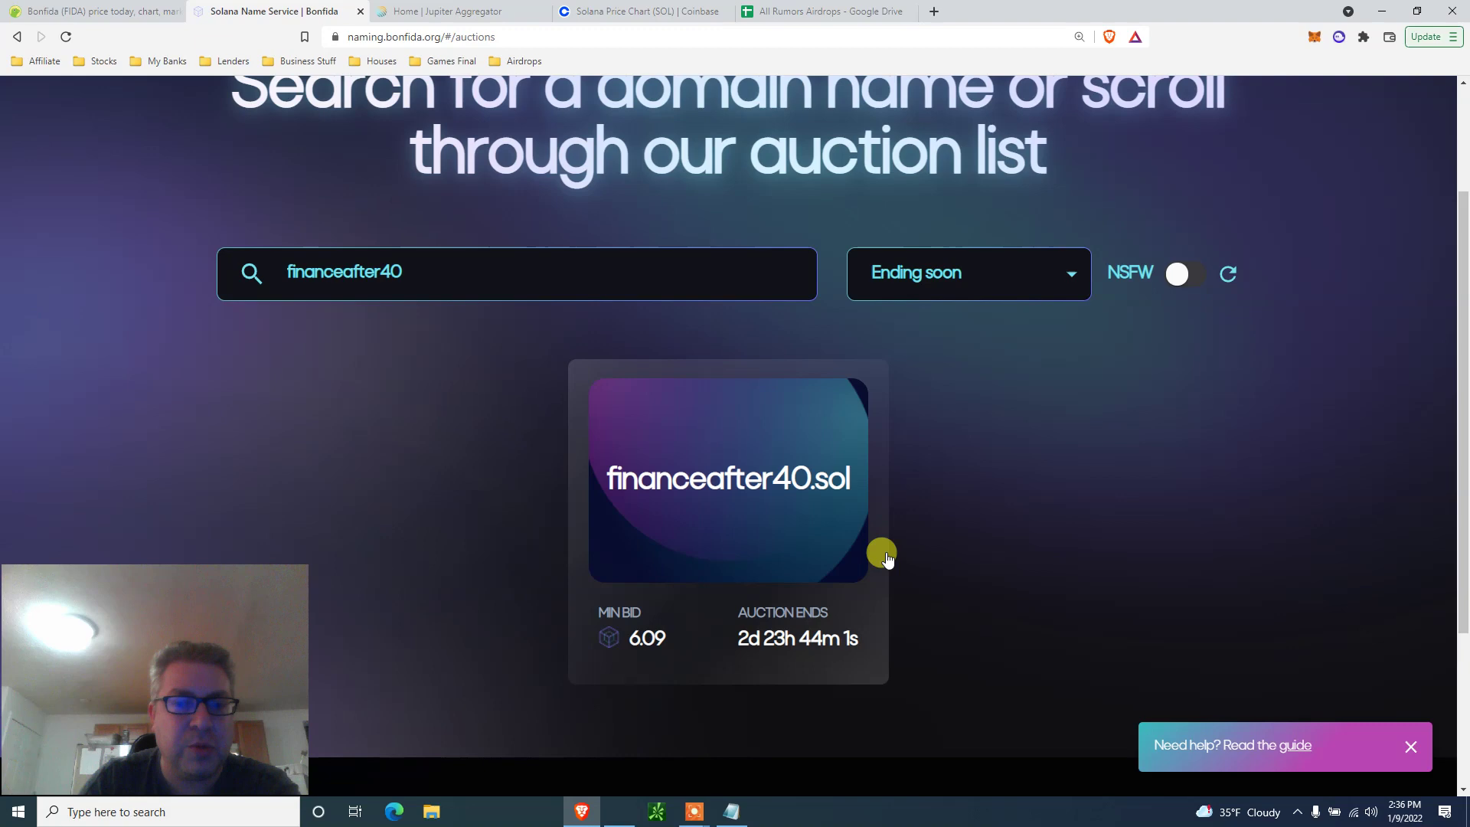
pyautogui.click(797, 525)
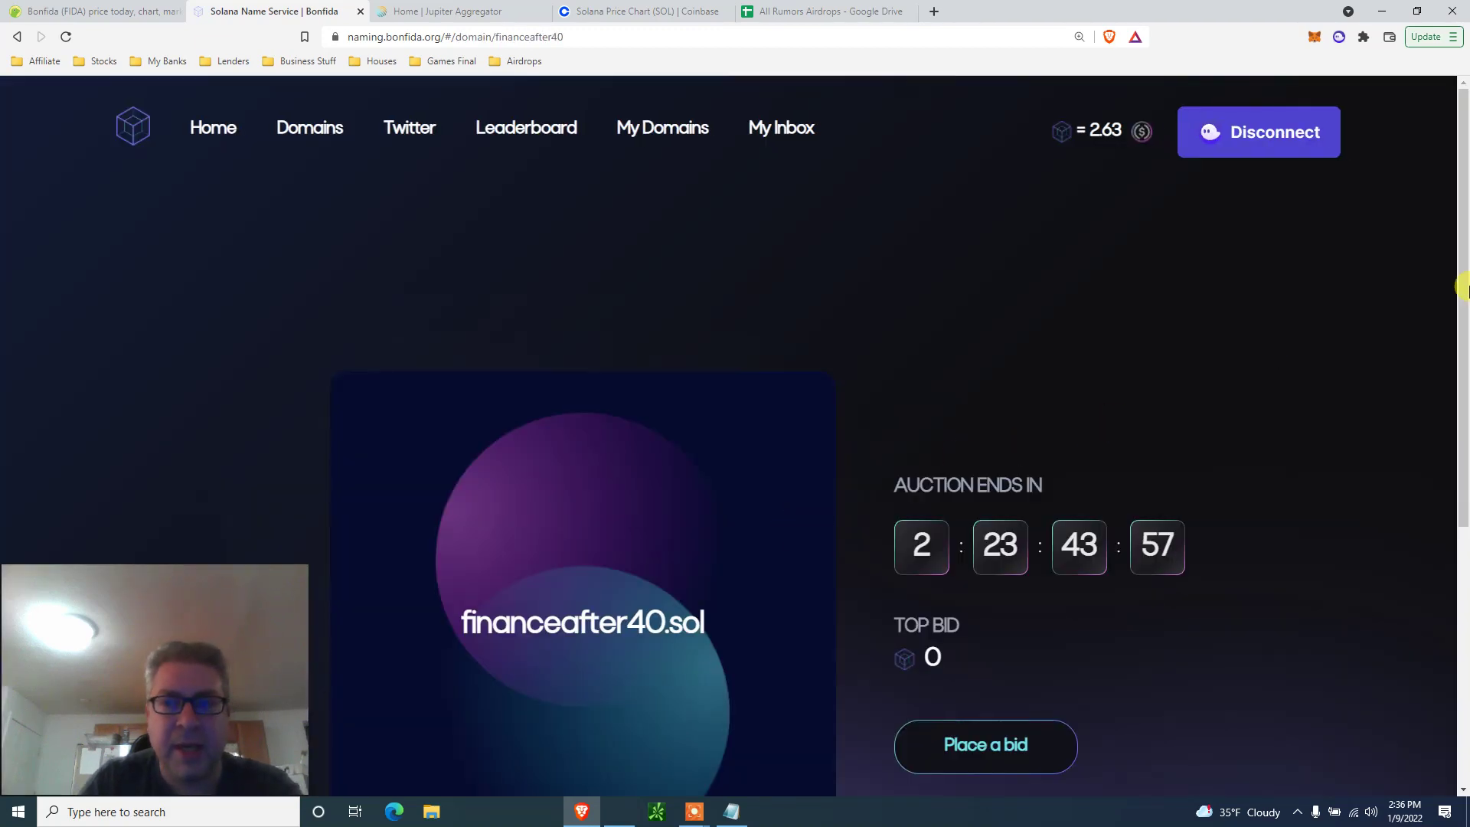
pyautogui.moveTo(1462, 290); pyautogui.dragTo(1462, 349)
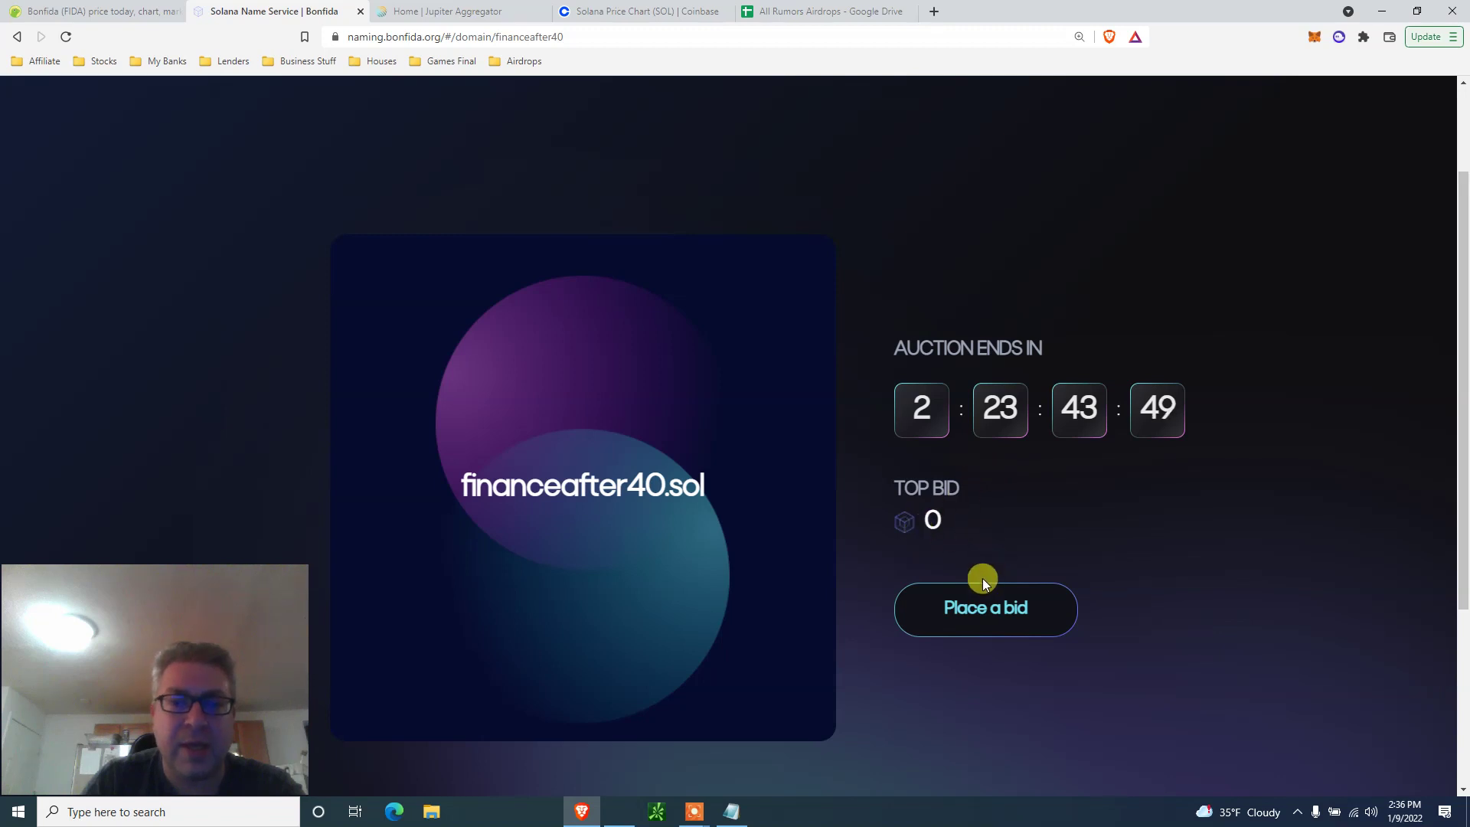
pyautogui.click(971, 608)
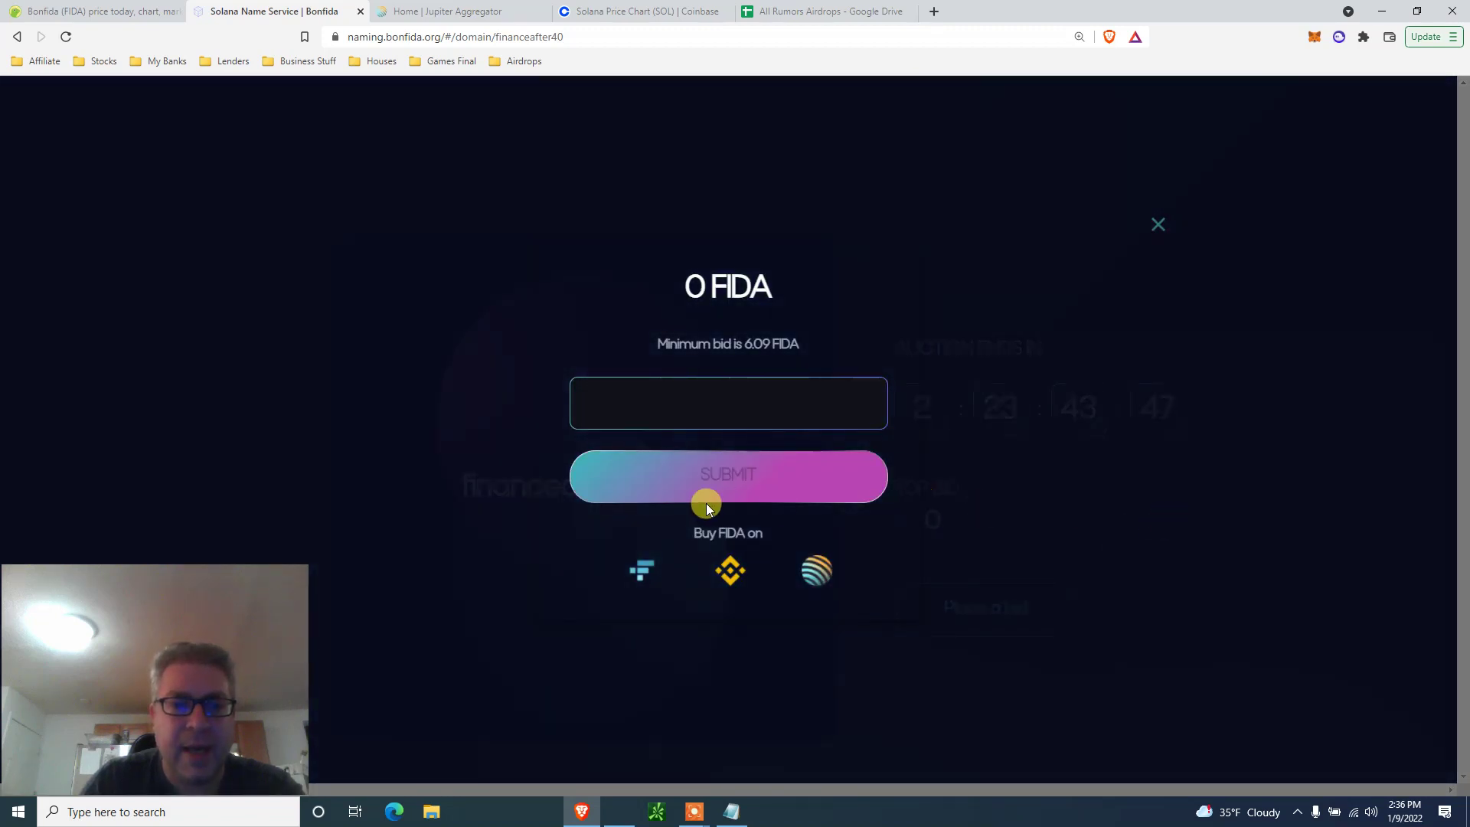
pyautogui.click(695, 388)
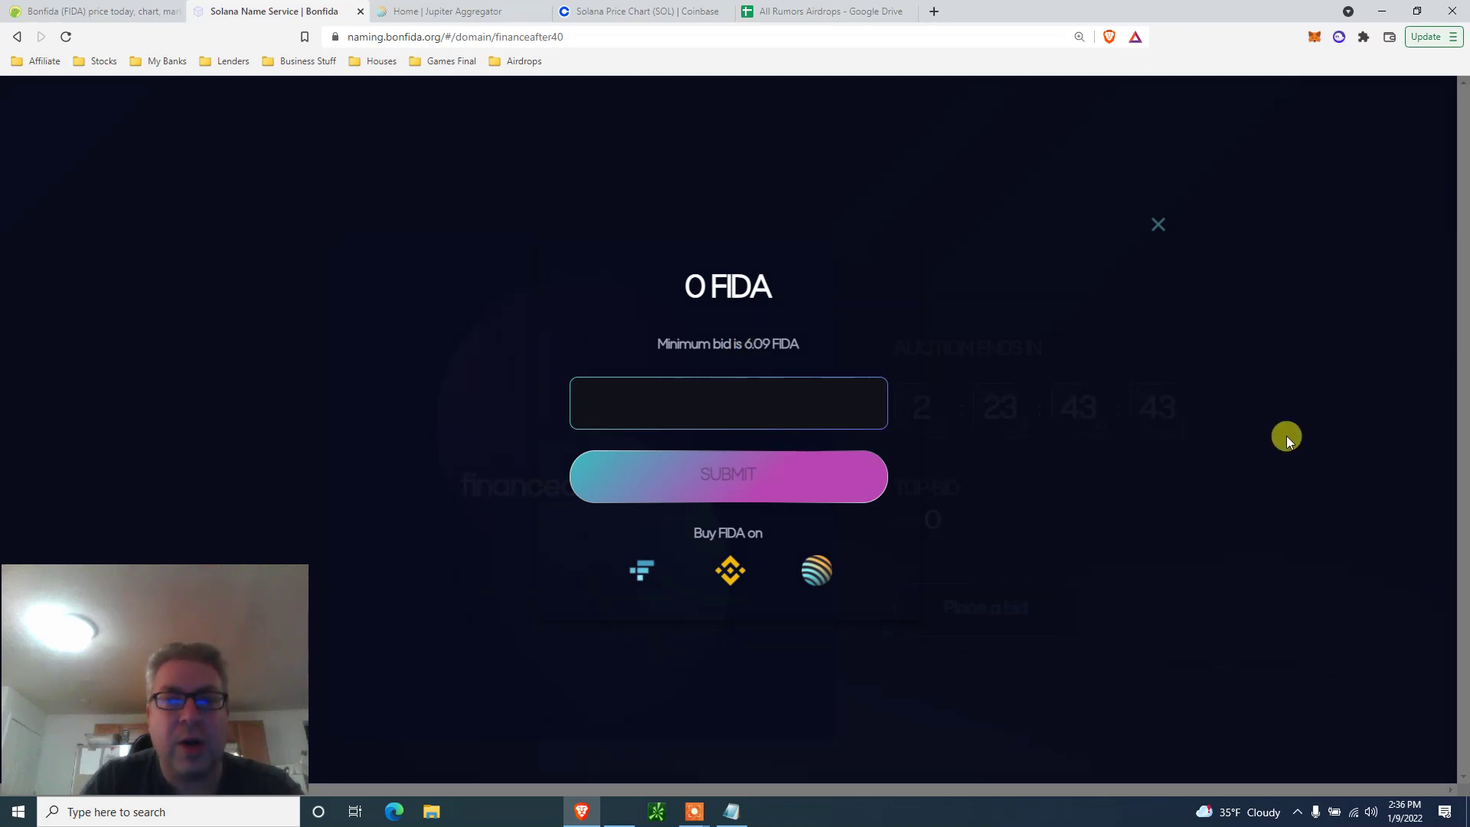
pyautogui.click(1156, 226)
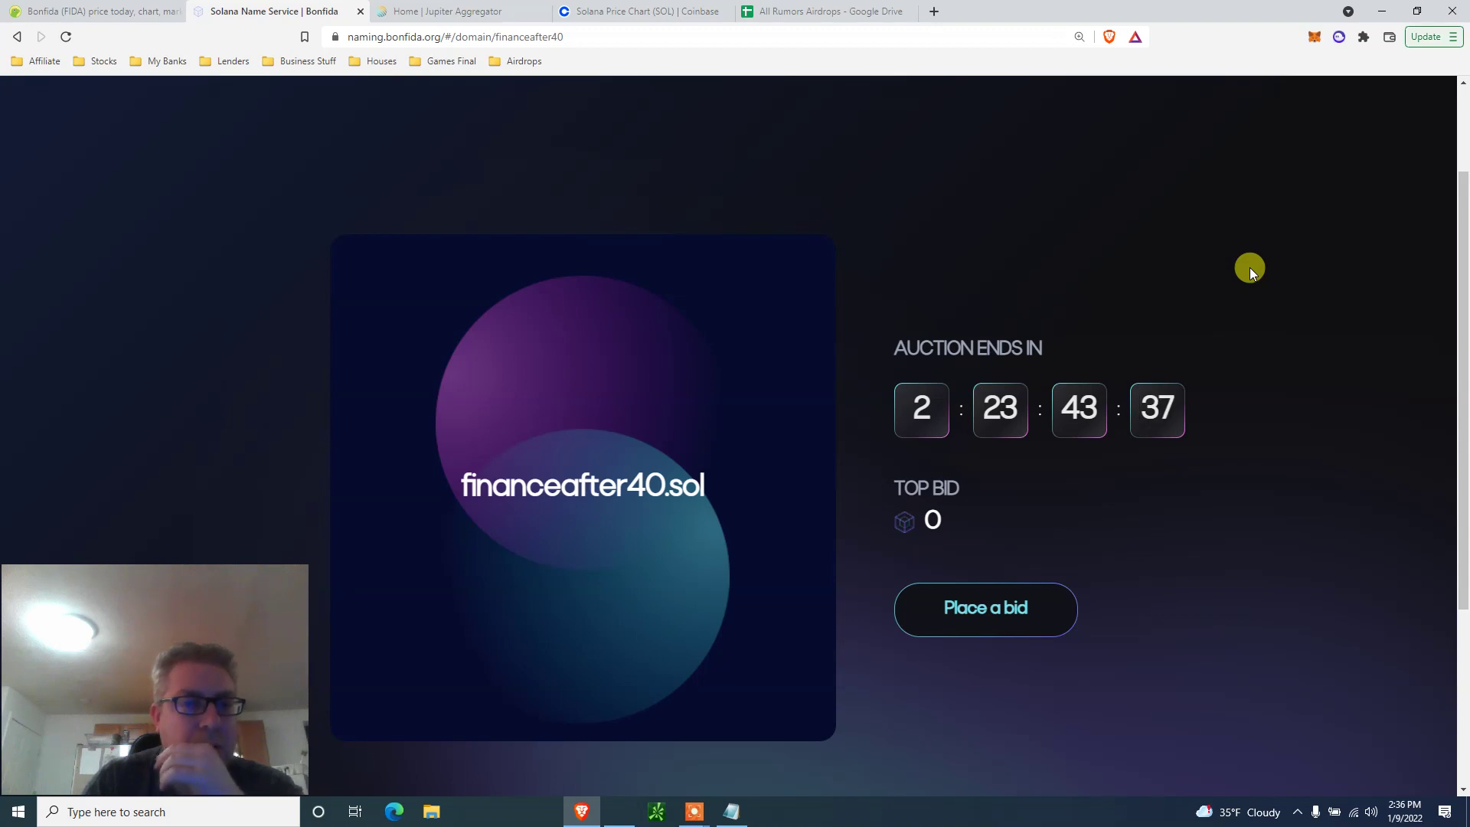
# - In Coinbase's Solana send form, set the amount to the full 0.2 SOL balance
pyautogui.click(631, 11)
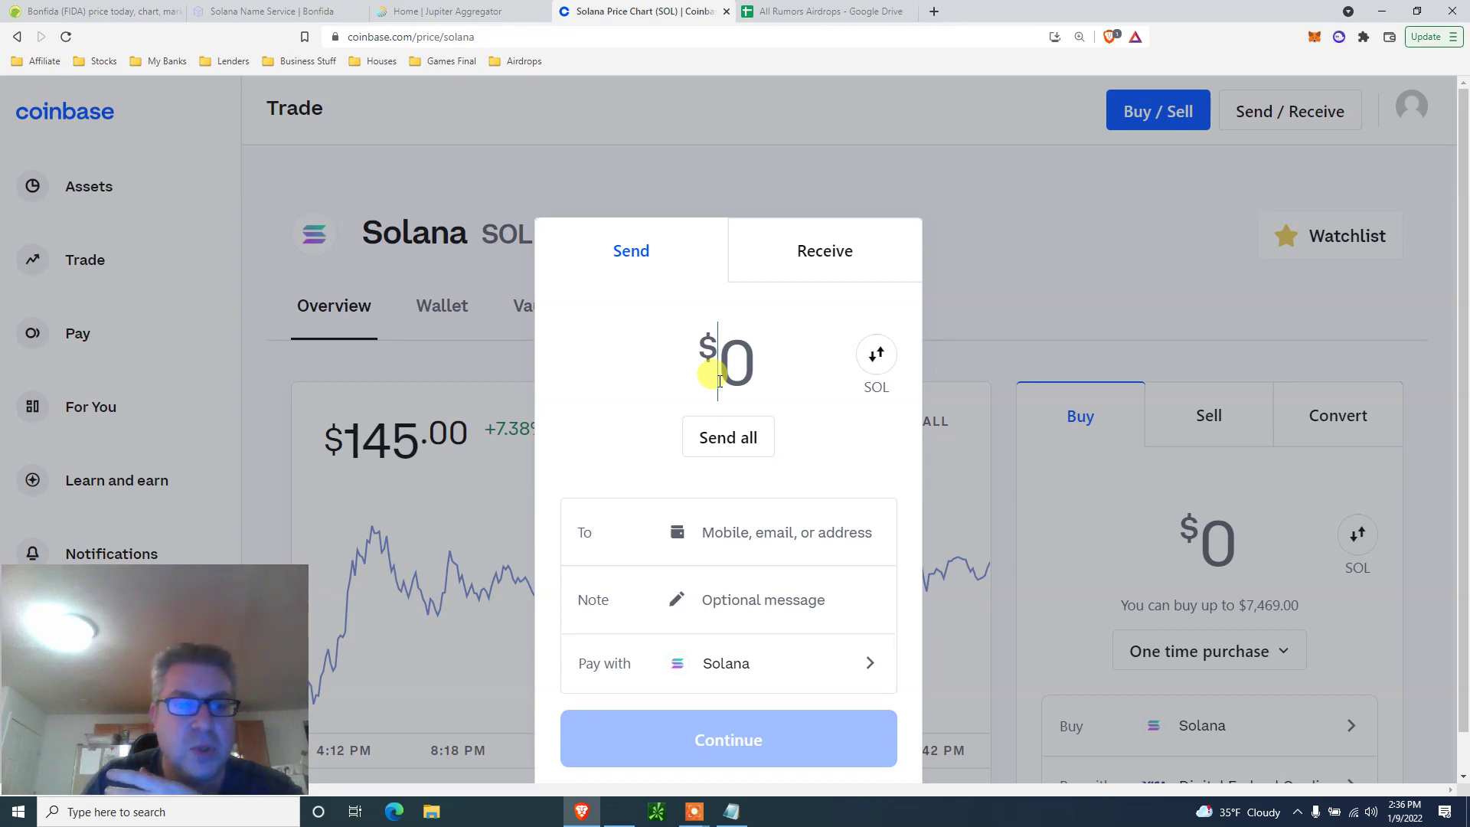
pyautogui.click(712, 417)
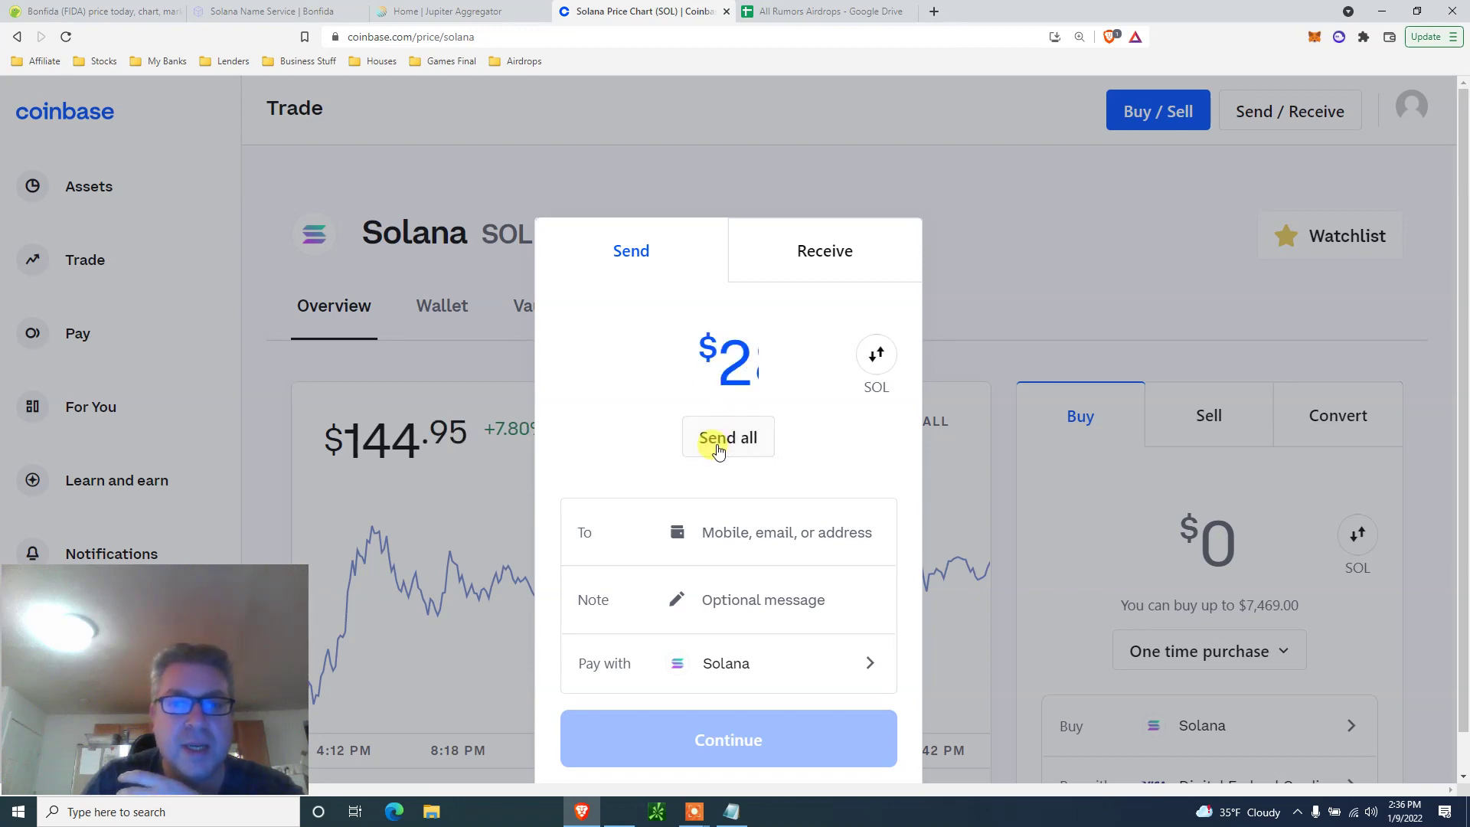
pyautogui.click(873, 354)
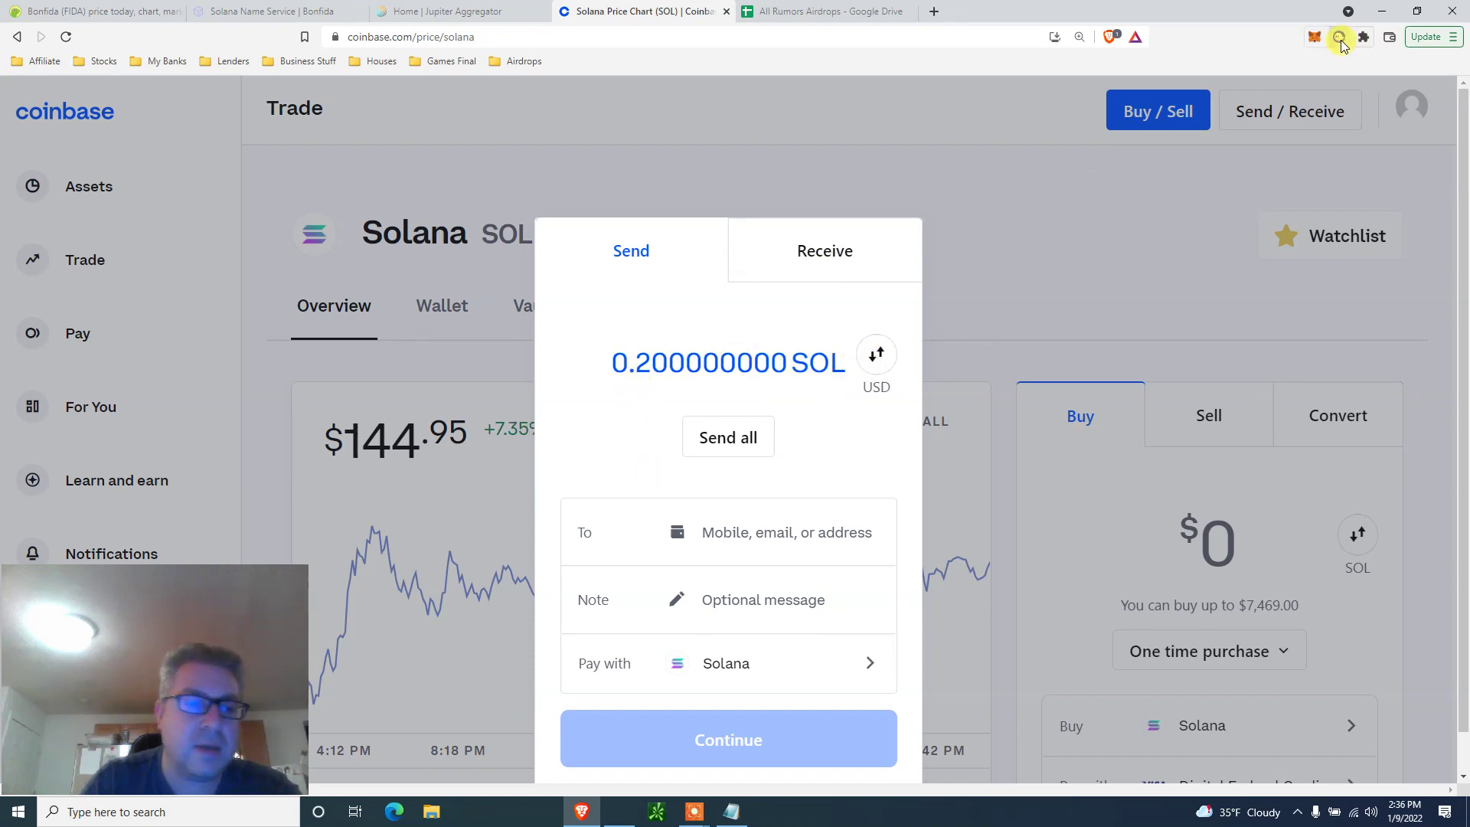
# - Paste the Phantom wallet address as recipient and continue to the $29.03 send review
pyautogui.click(1338, 38)
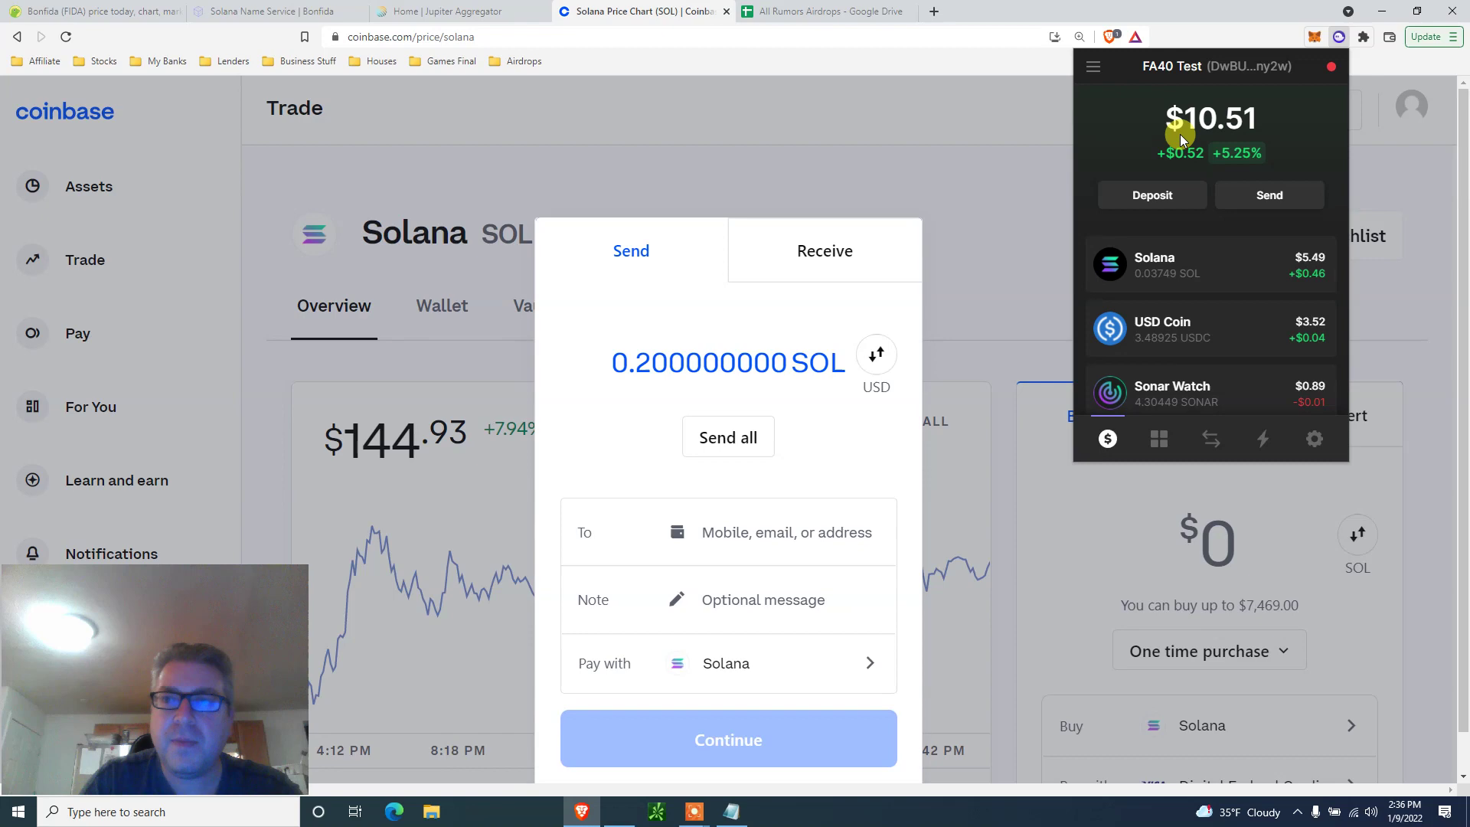
pyautogui.click(1233, 69)
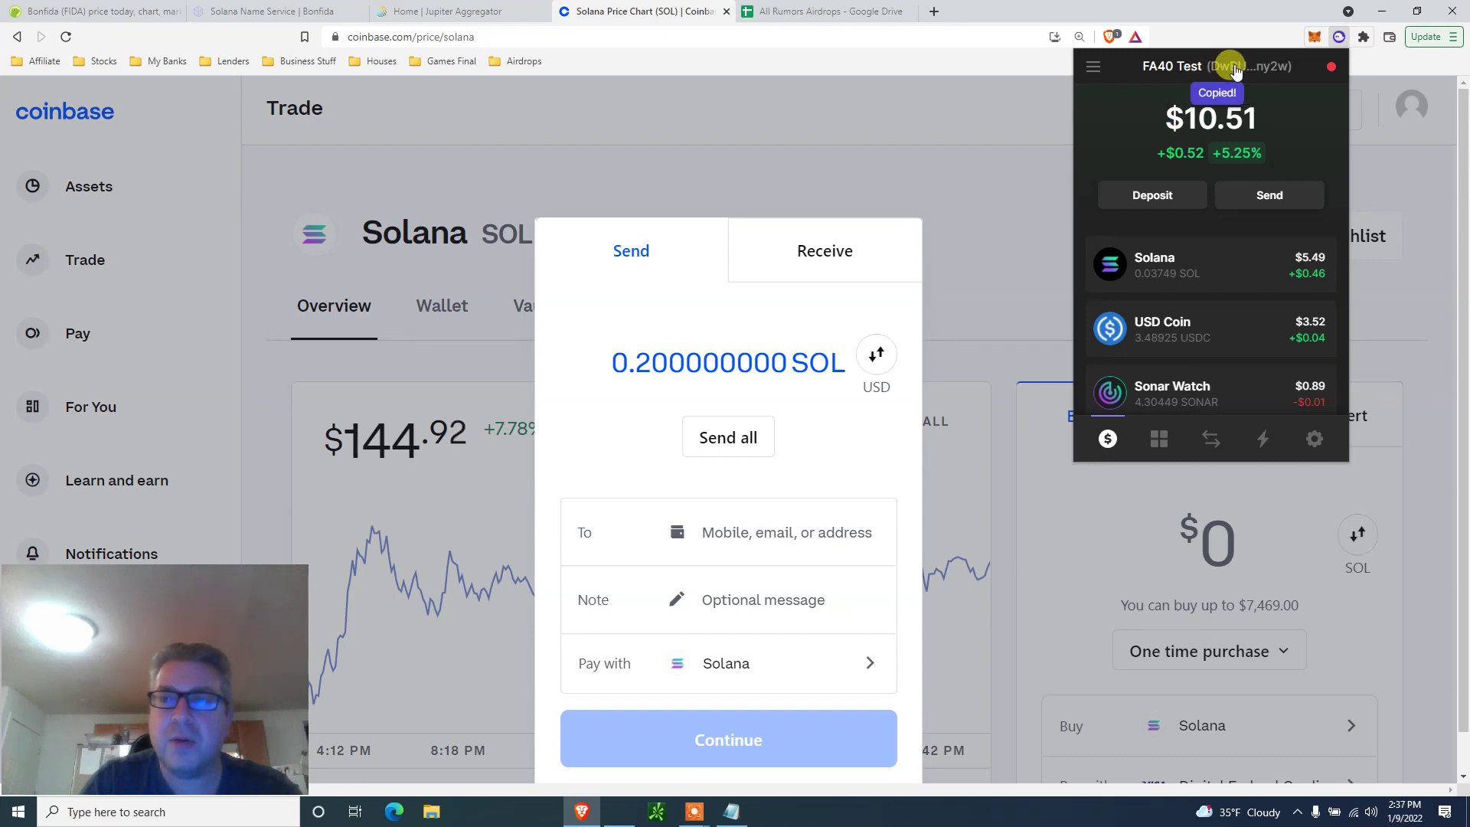
pyautogui.click(733, 528)
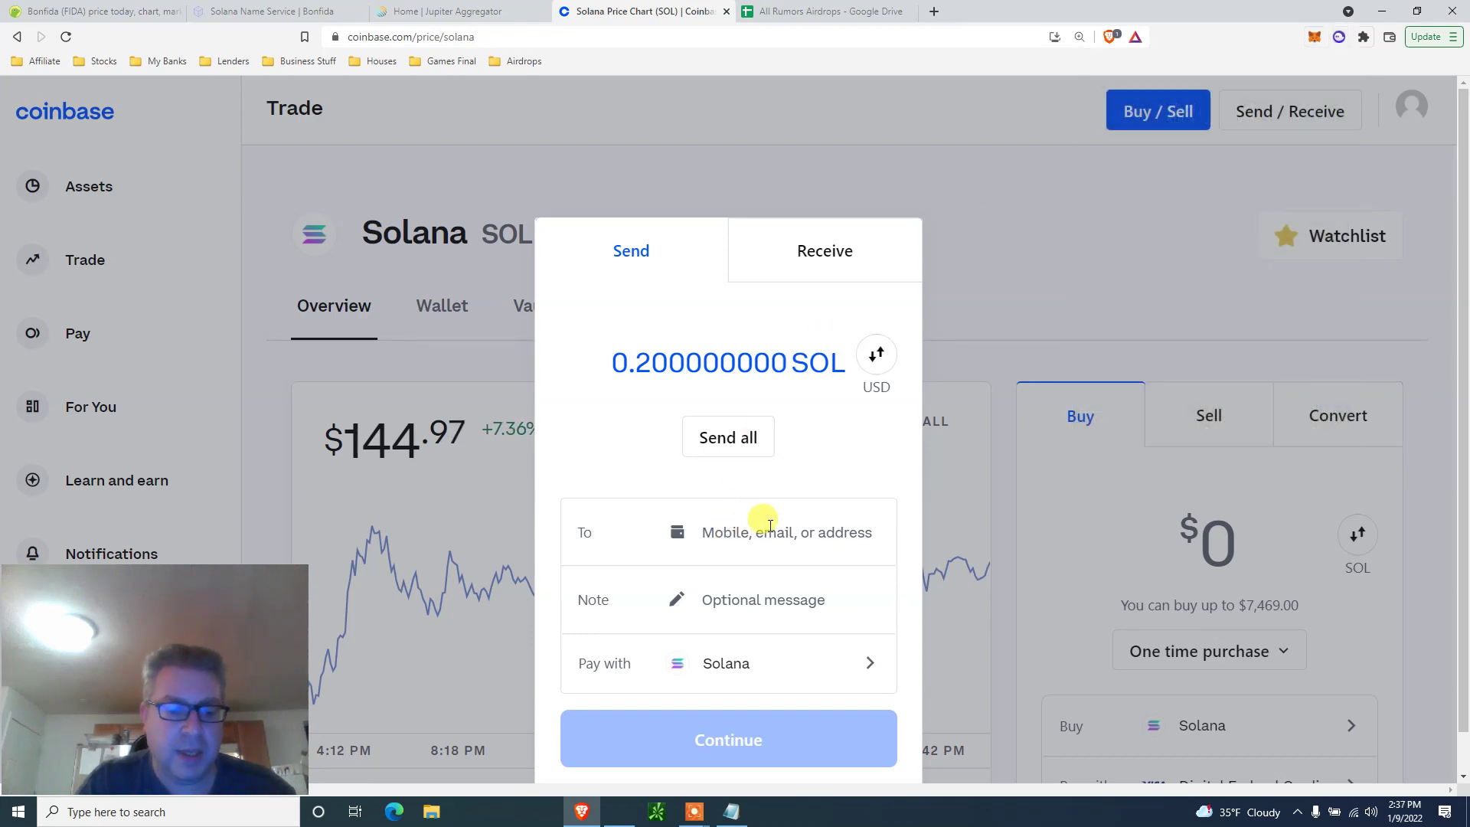
pyautogui.hotkey('ctrl', 'v')
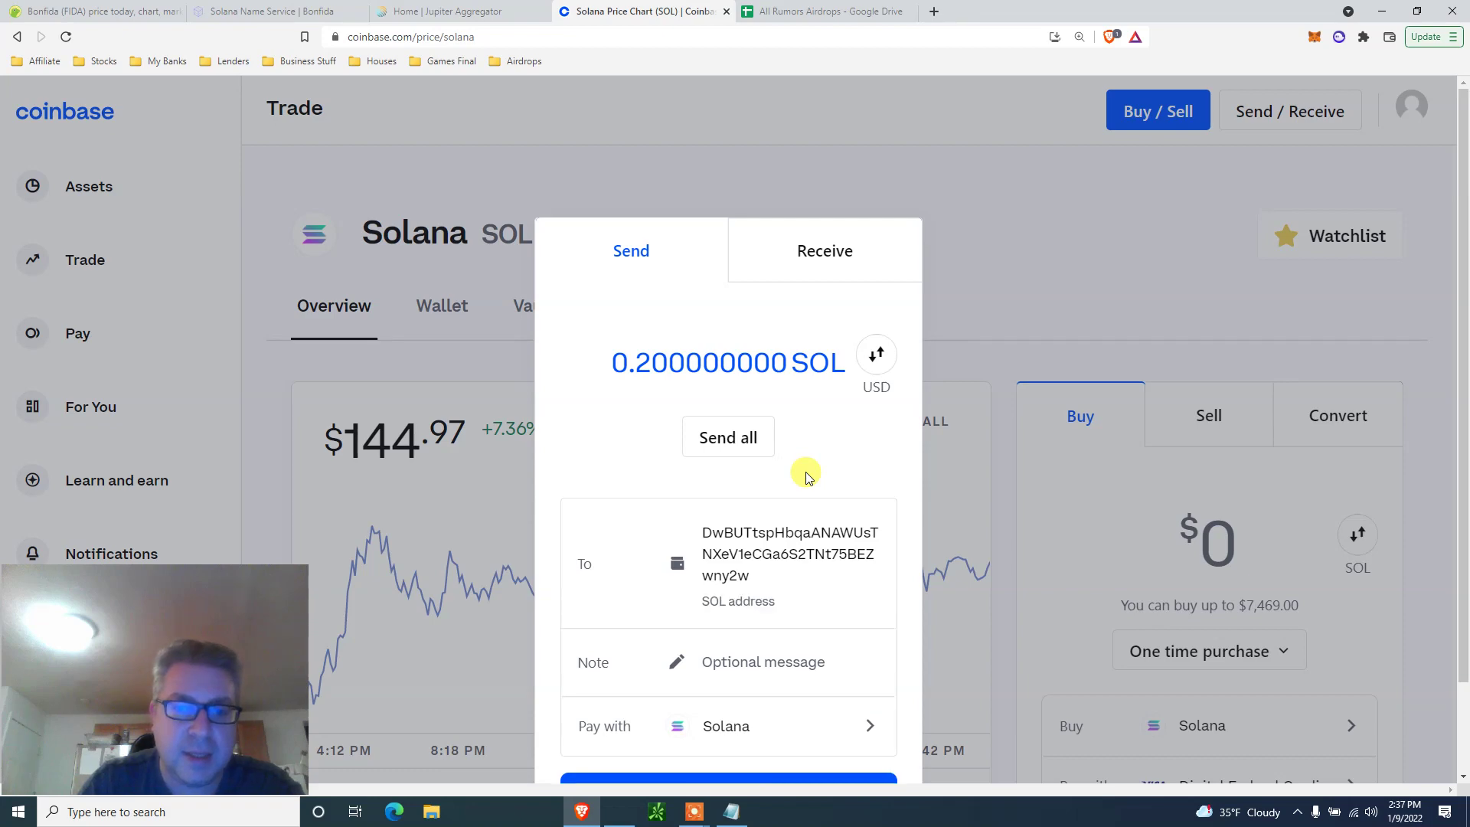
pyautogui.moveTo(1462, 260); pyautogui.dragTo(1462, 352)
pyautogui.click(706, 691)
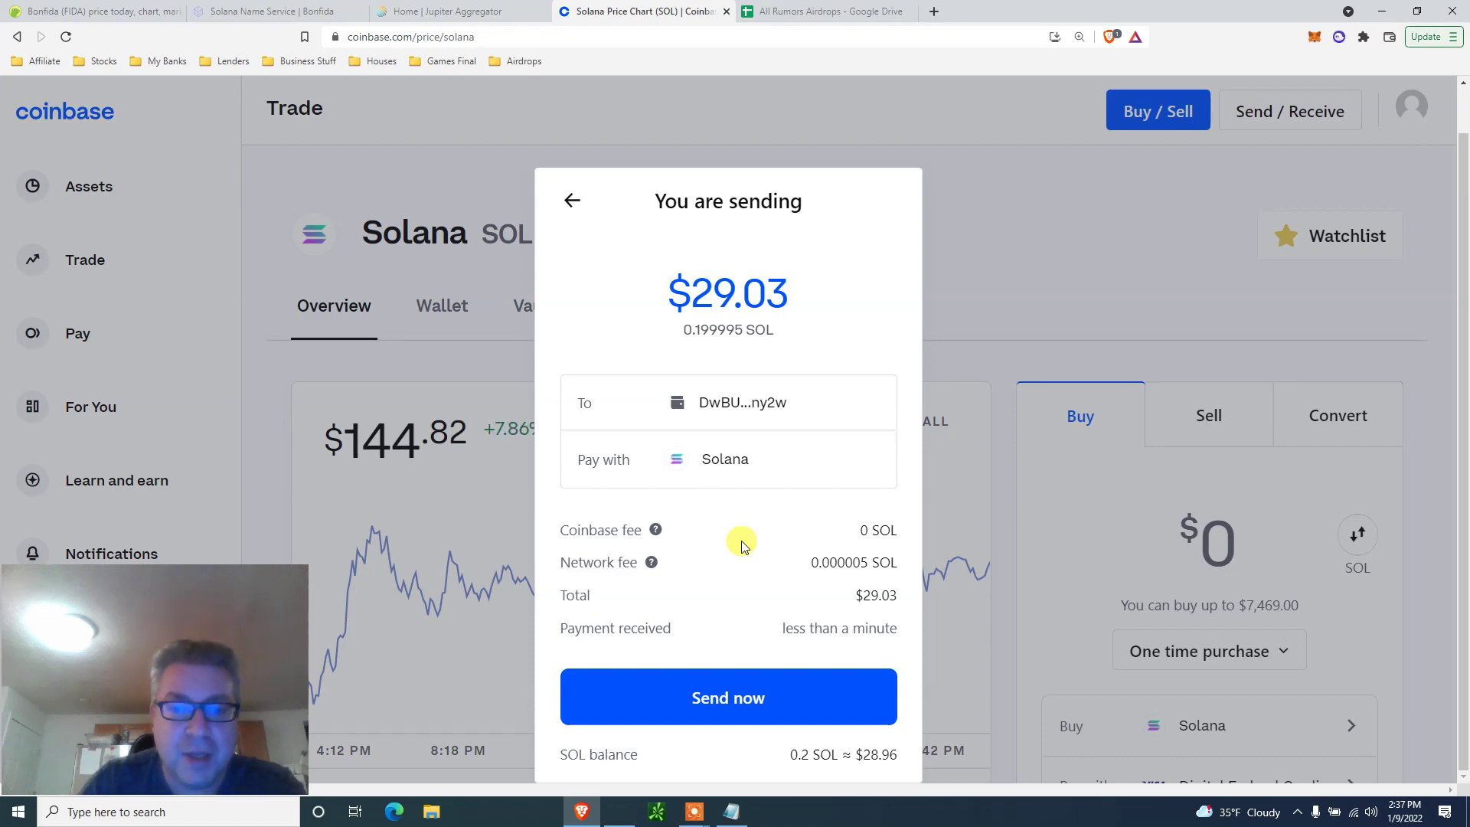
pyautogui.tripleClick(798, 627)
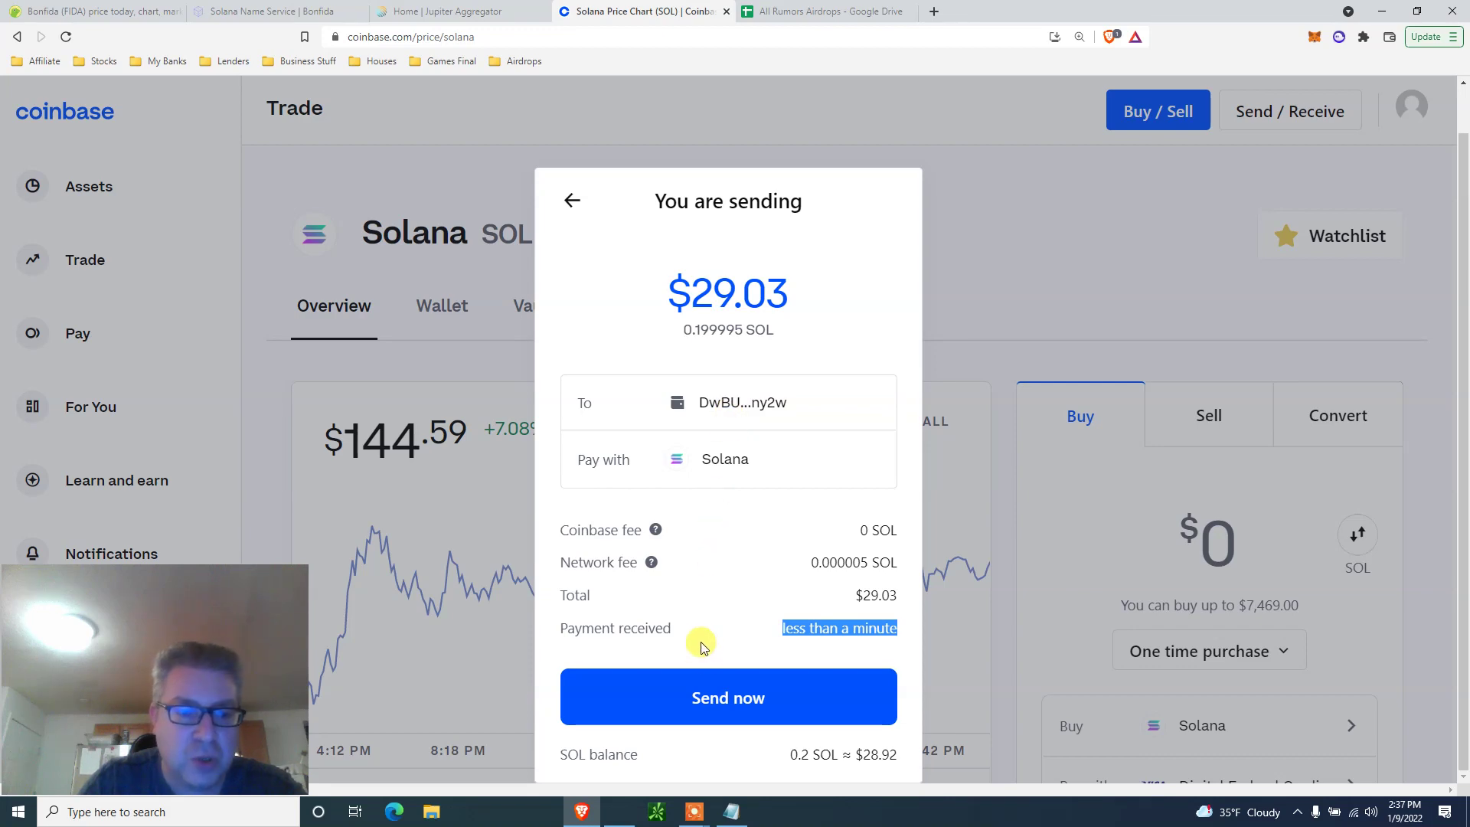
# - Send the 0.199995 SOL ($29.03), confirming with the SMS verification code, and finish
pyautogui.click(697, 683)
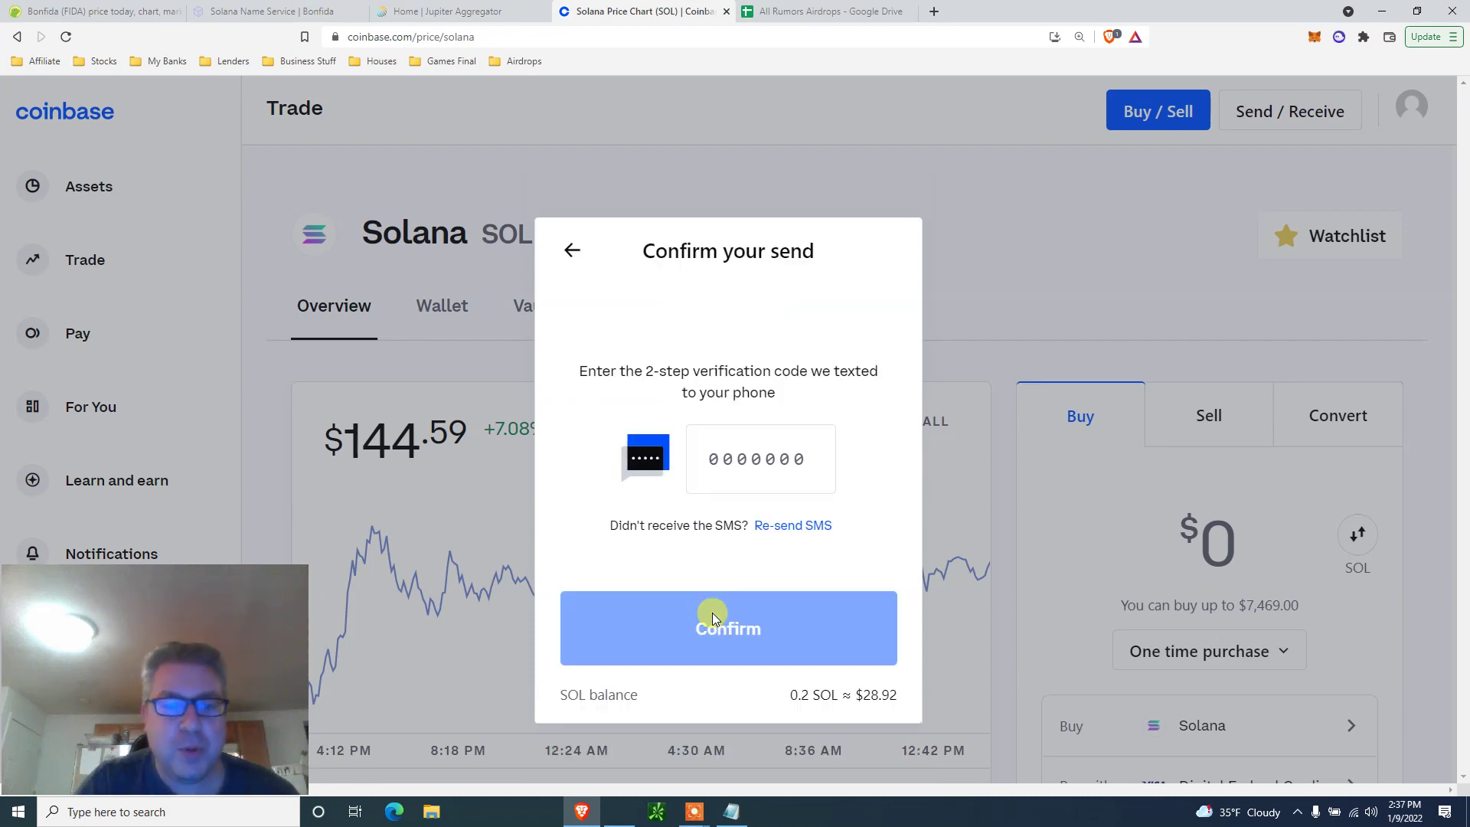
pyautogui.moveTo(693, 812)
pyautogui.moveTo(752, 765)
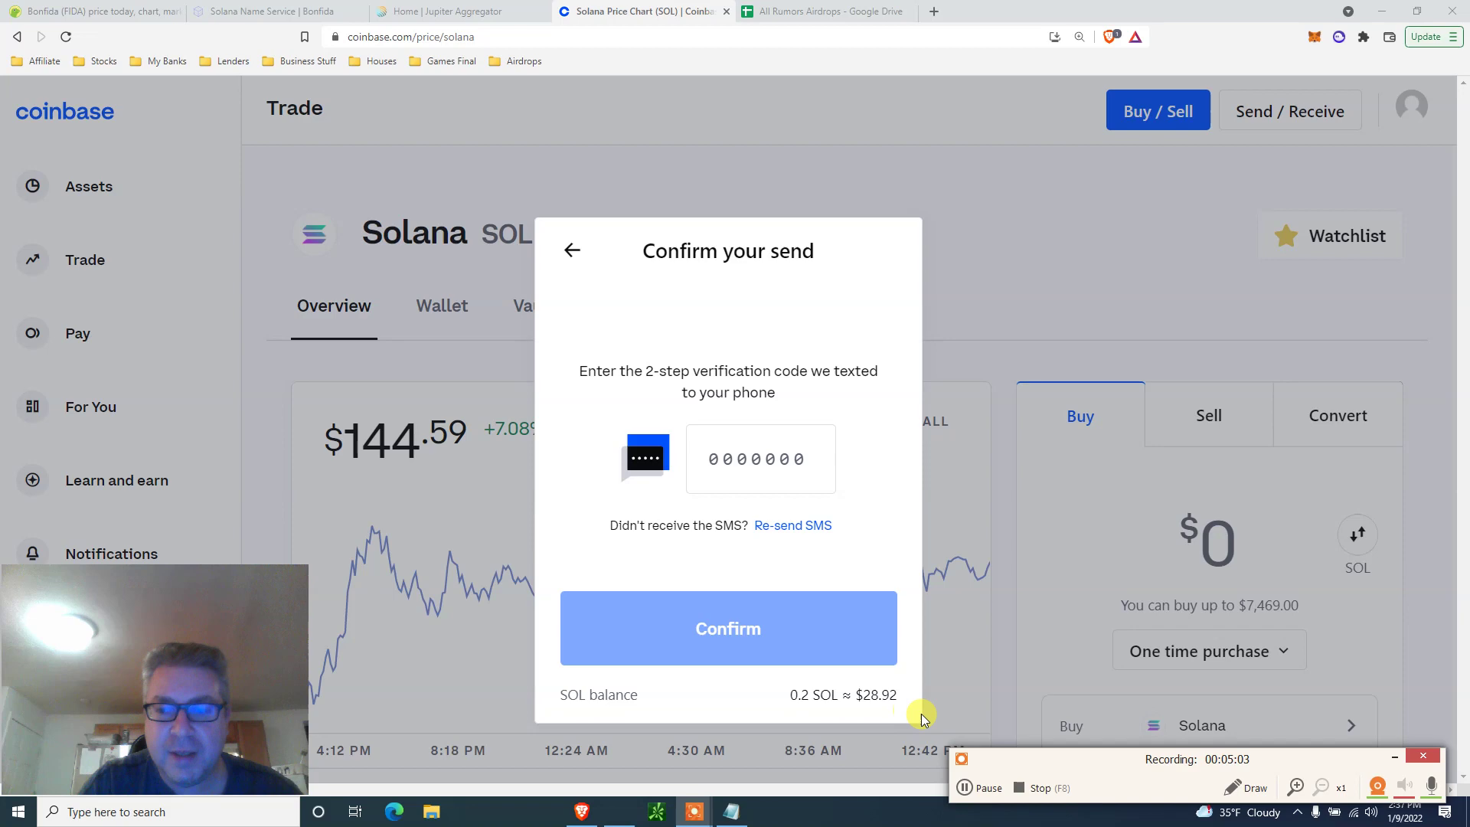
pyautogui.click(972, 772)
pyautogui.click(968, 774)
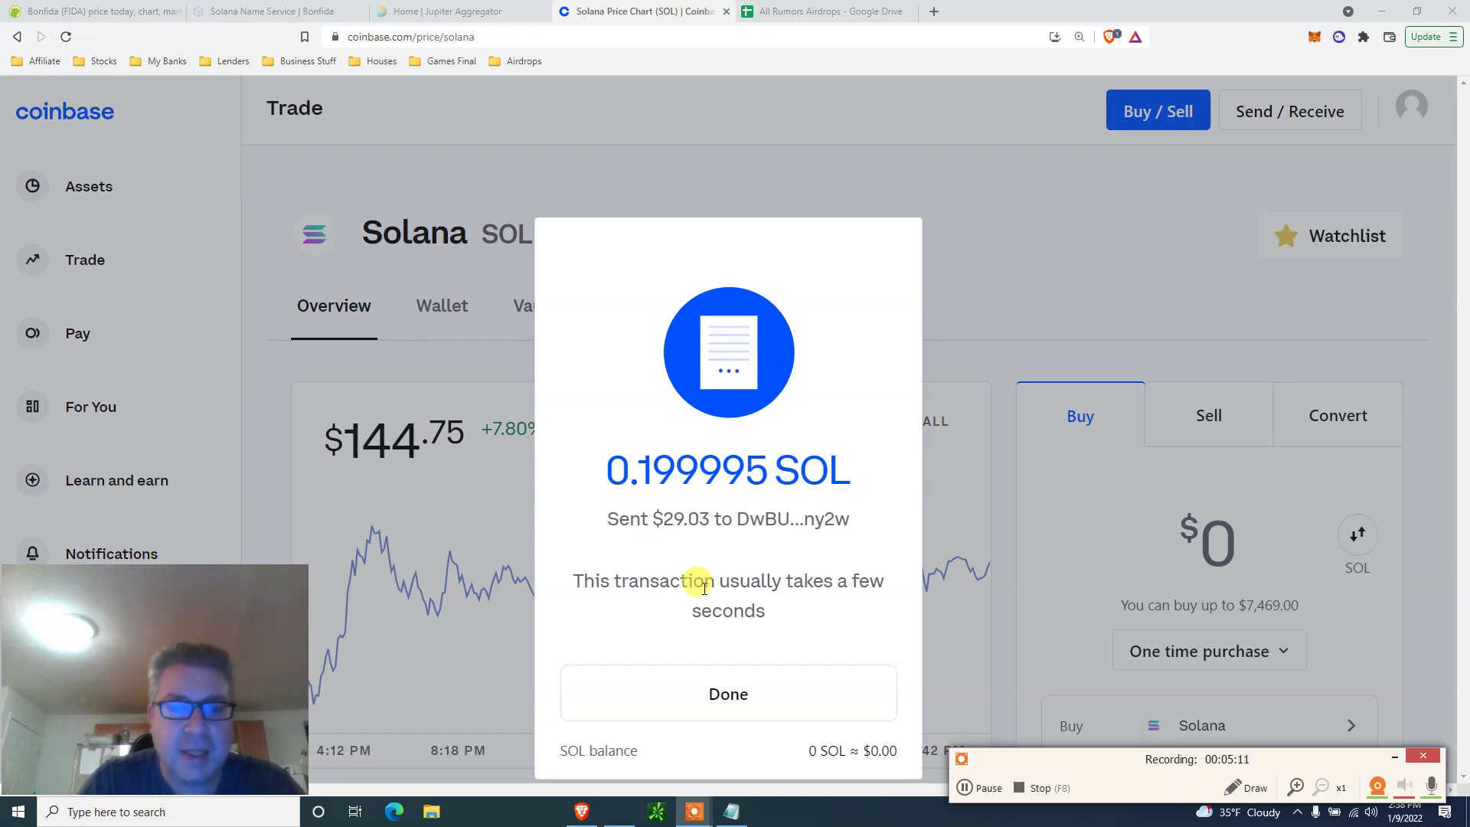
pyautogui.click(720, 698)
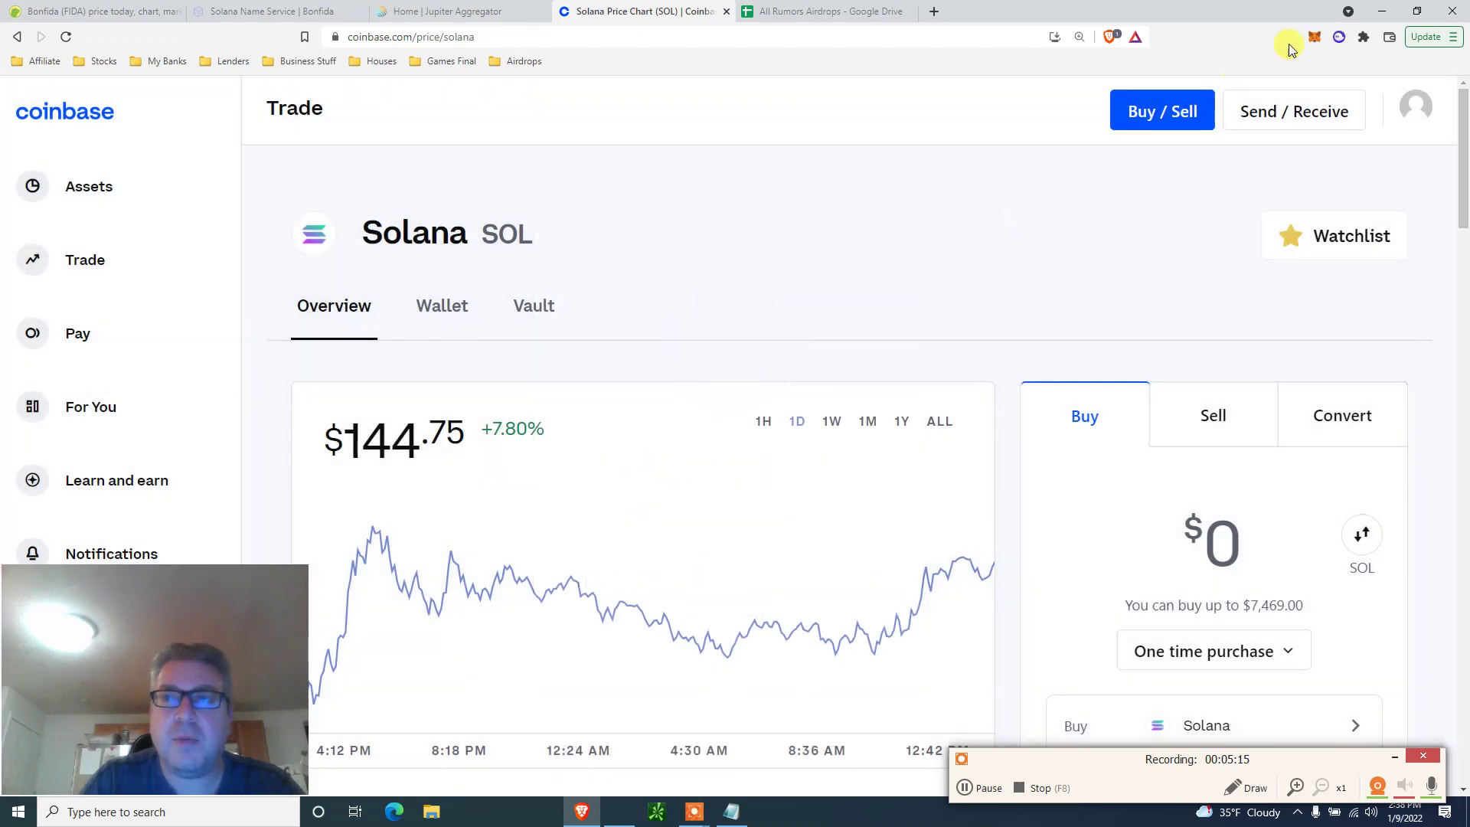
# - Check that Phantom holds about 0.237 SOL, then go back to the financeafter40.sol auction
pyautogui.click(1338, 37)
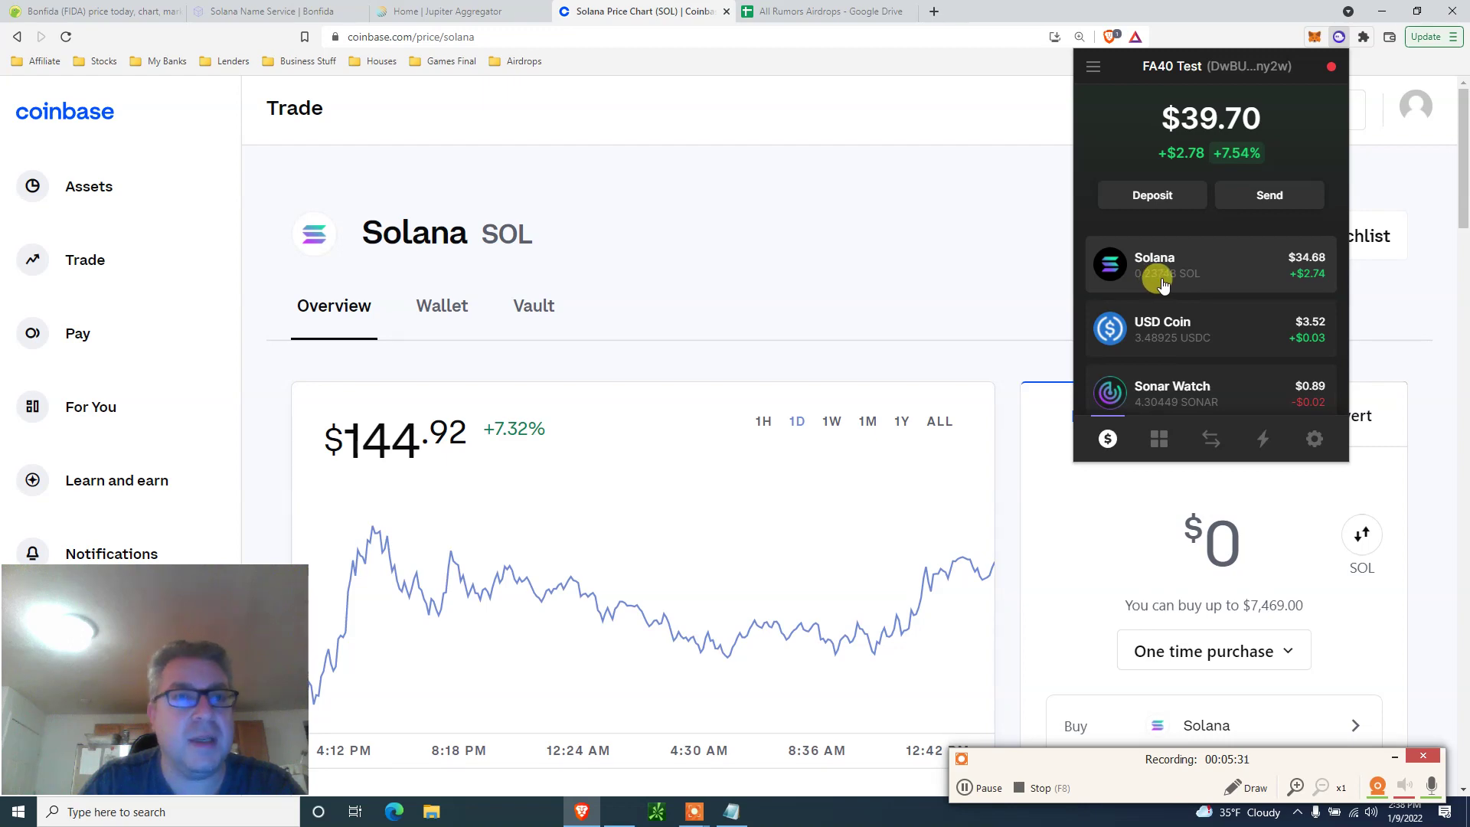
pyautogui.click(476, 10)
pyautogui.click(295, 7)
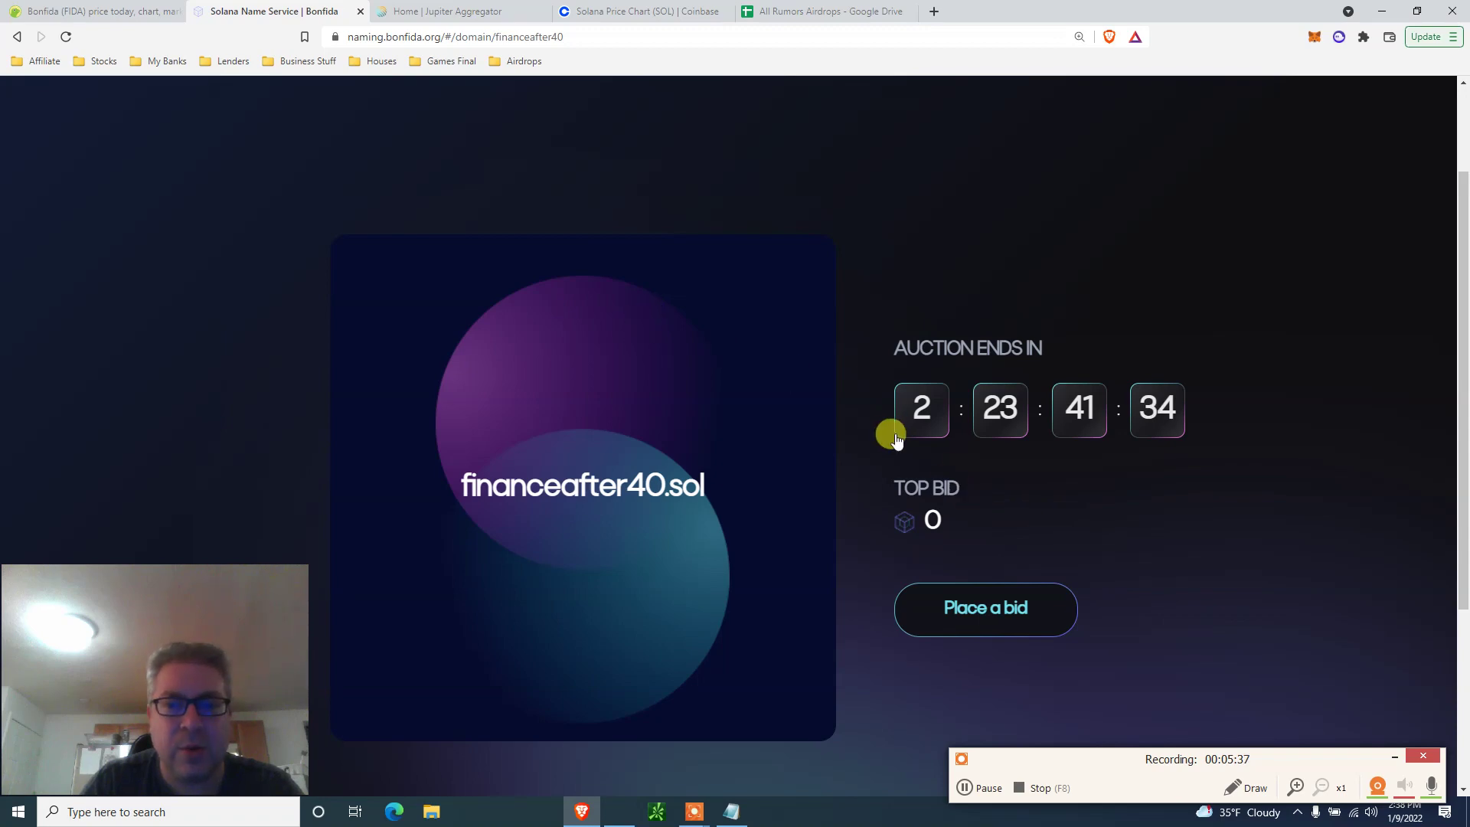
# - Open the financeafter40.sol bid form to read its 6.09 FIDA minimum, then return to Jupiter
pyautogui.click(974, 609)
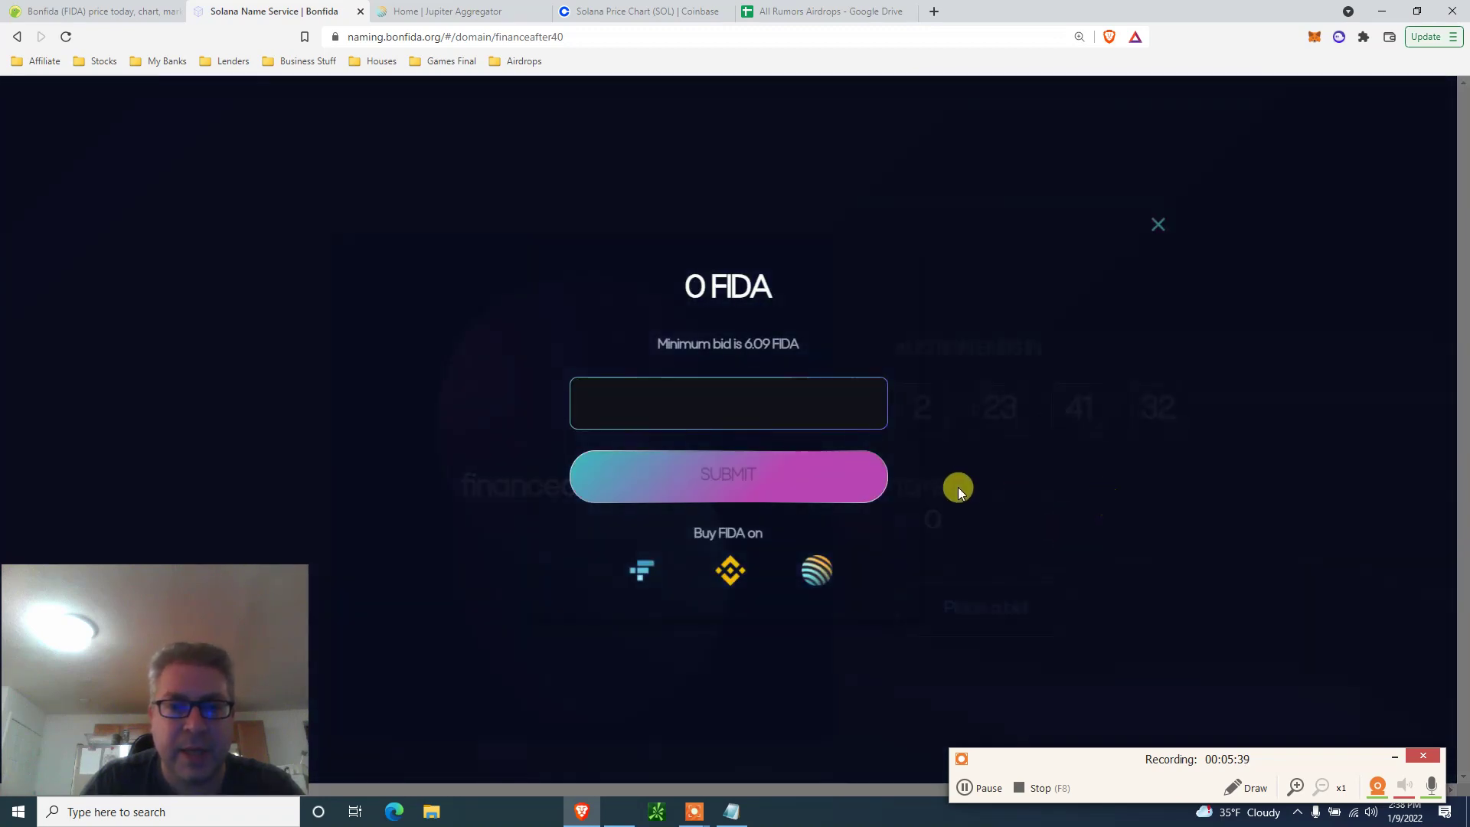
pyautogui.tripleClick(743, 332)
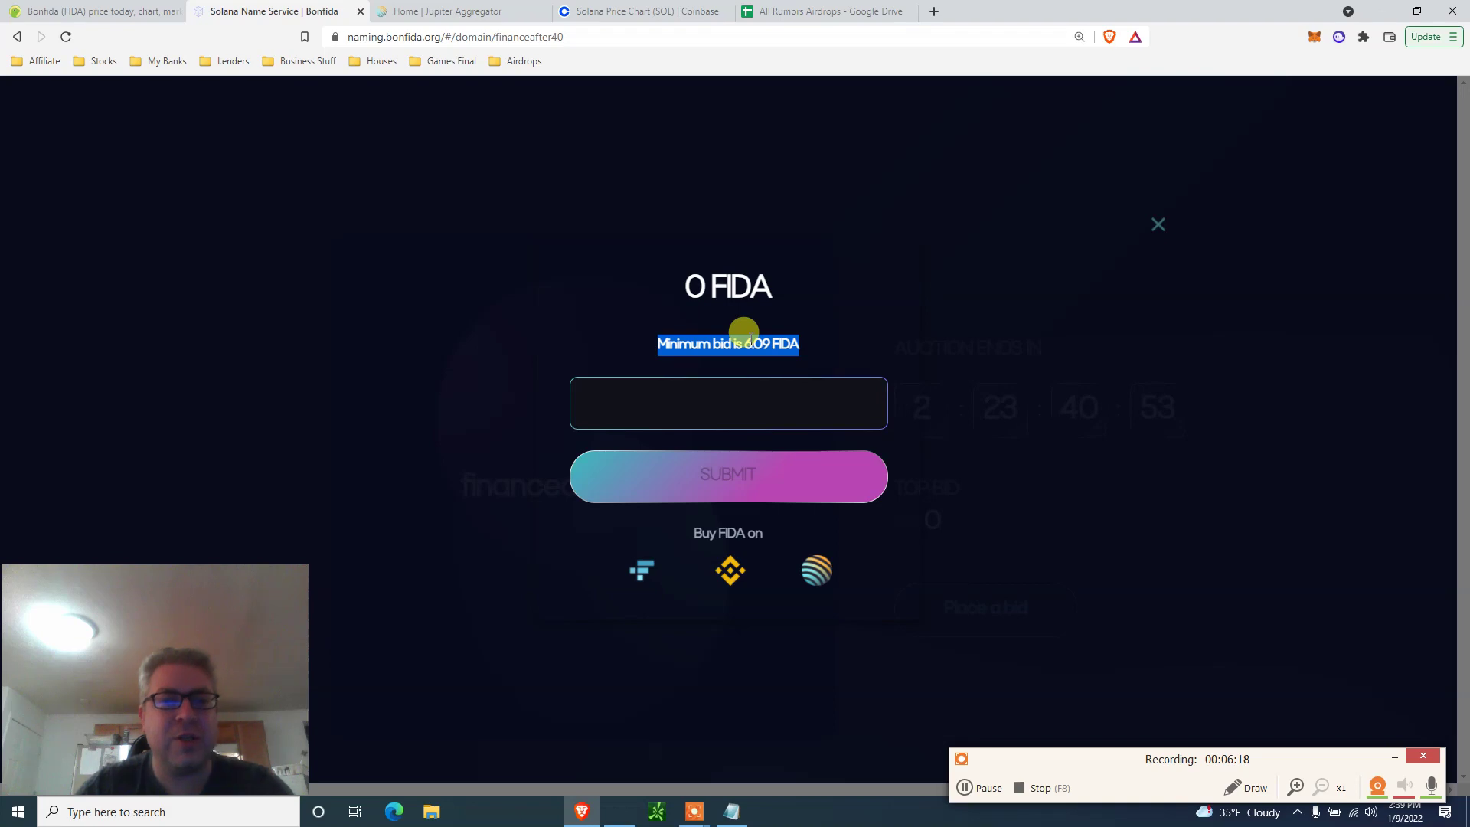
pyautogui.click(443, 11)
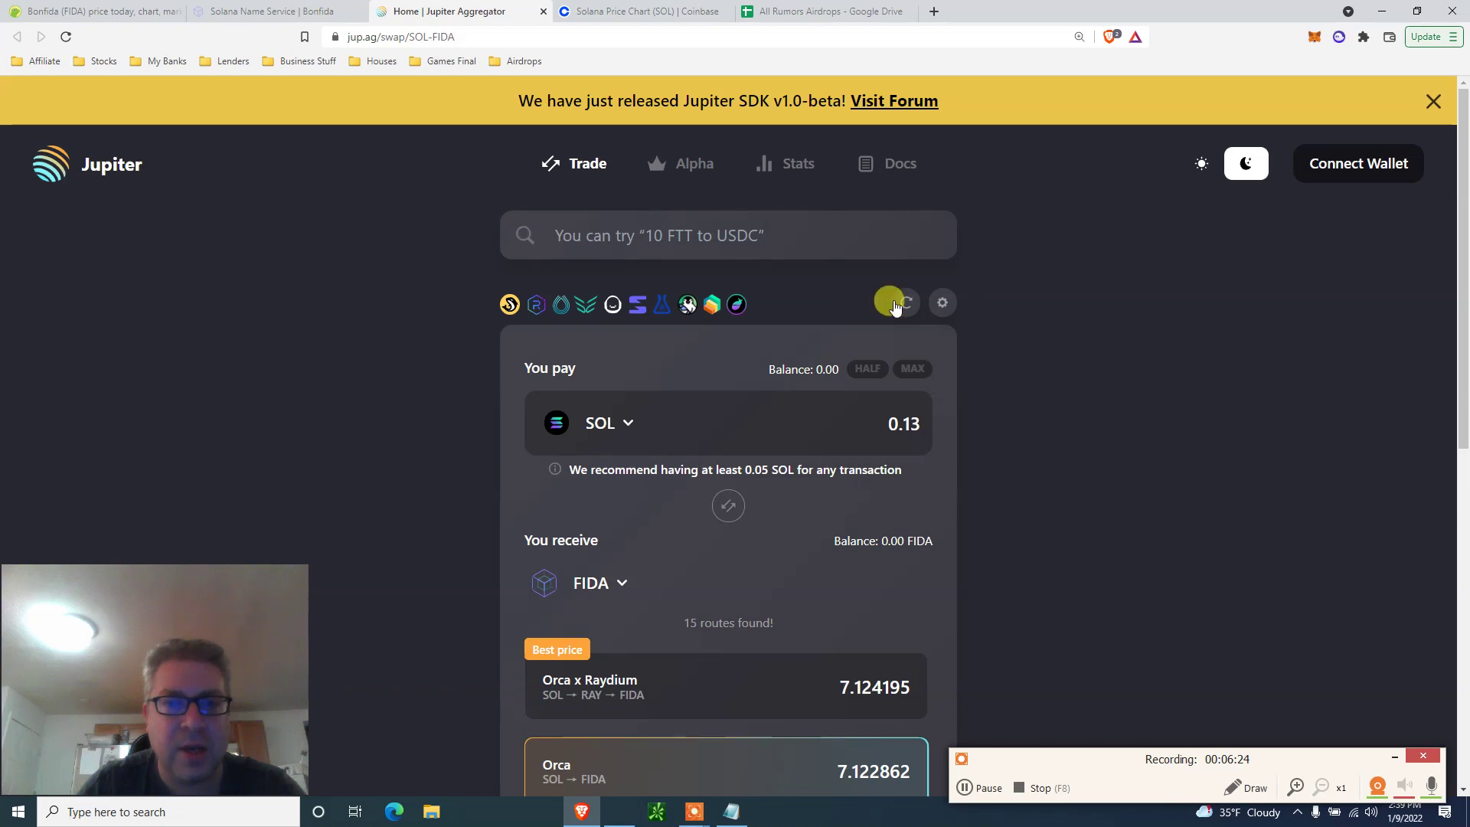
# - Reload jup.ag/swap/SOL-FIDA so the pay amount resets to 0.00
pyautogui.click(731, 40)
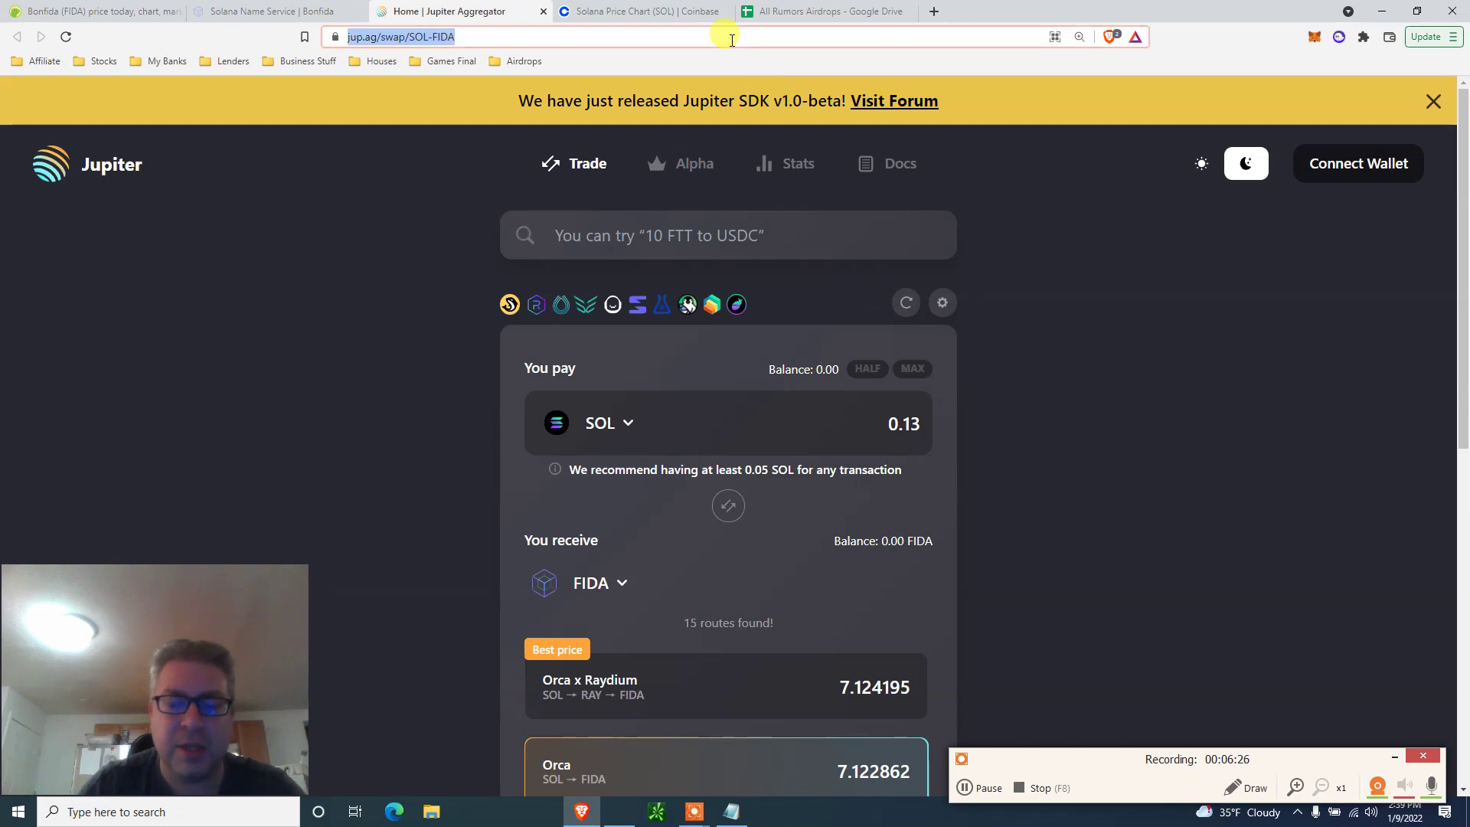
pyautogui.press('Return')
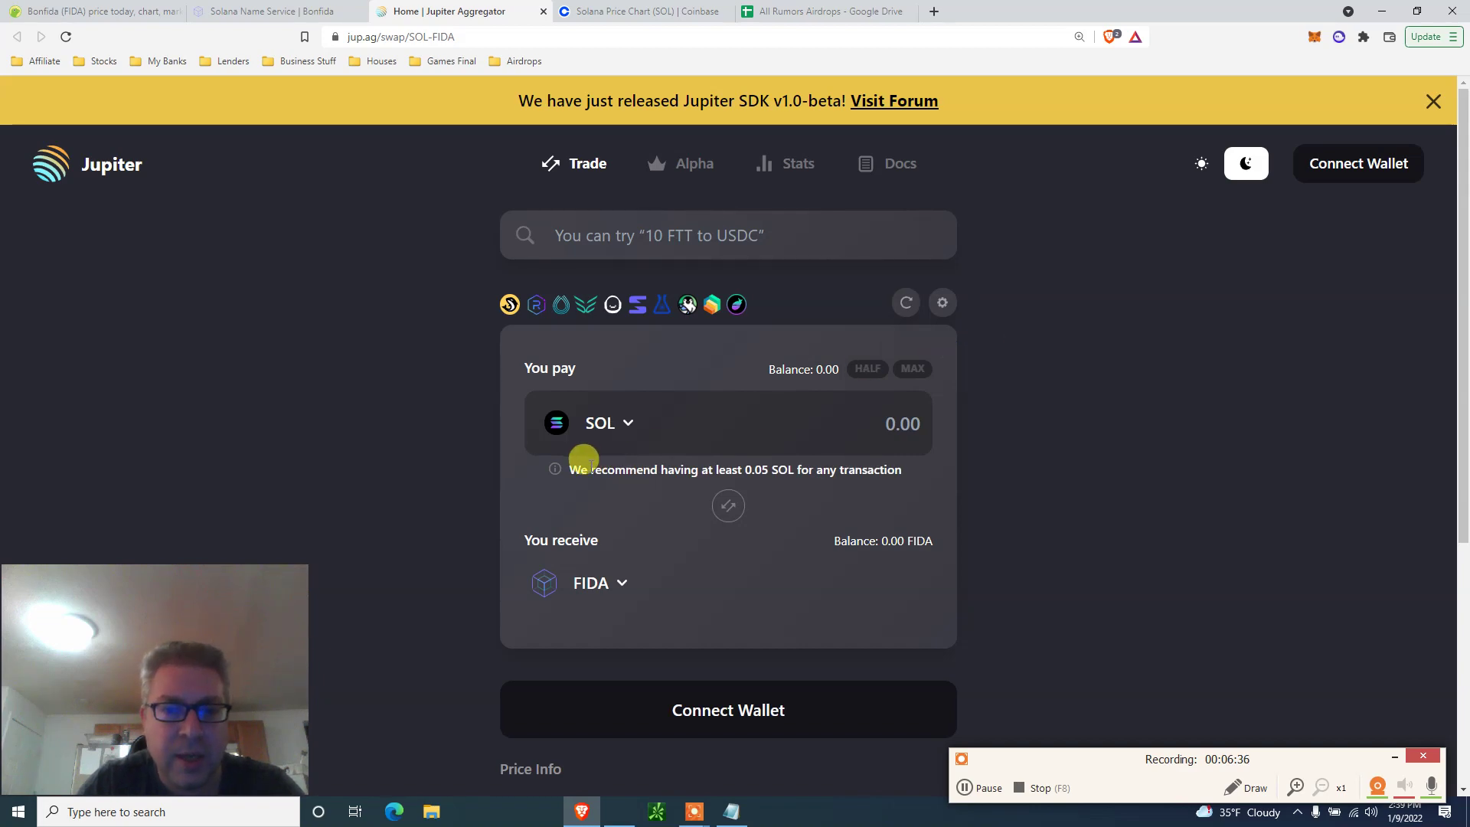
pyautogui.doubleClick(770, 463)
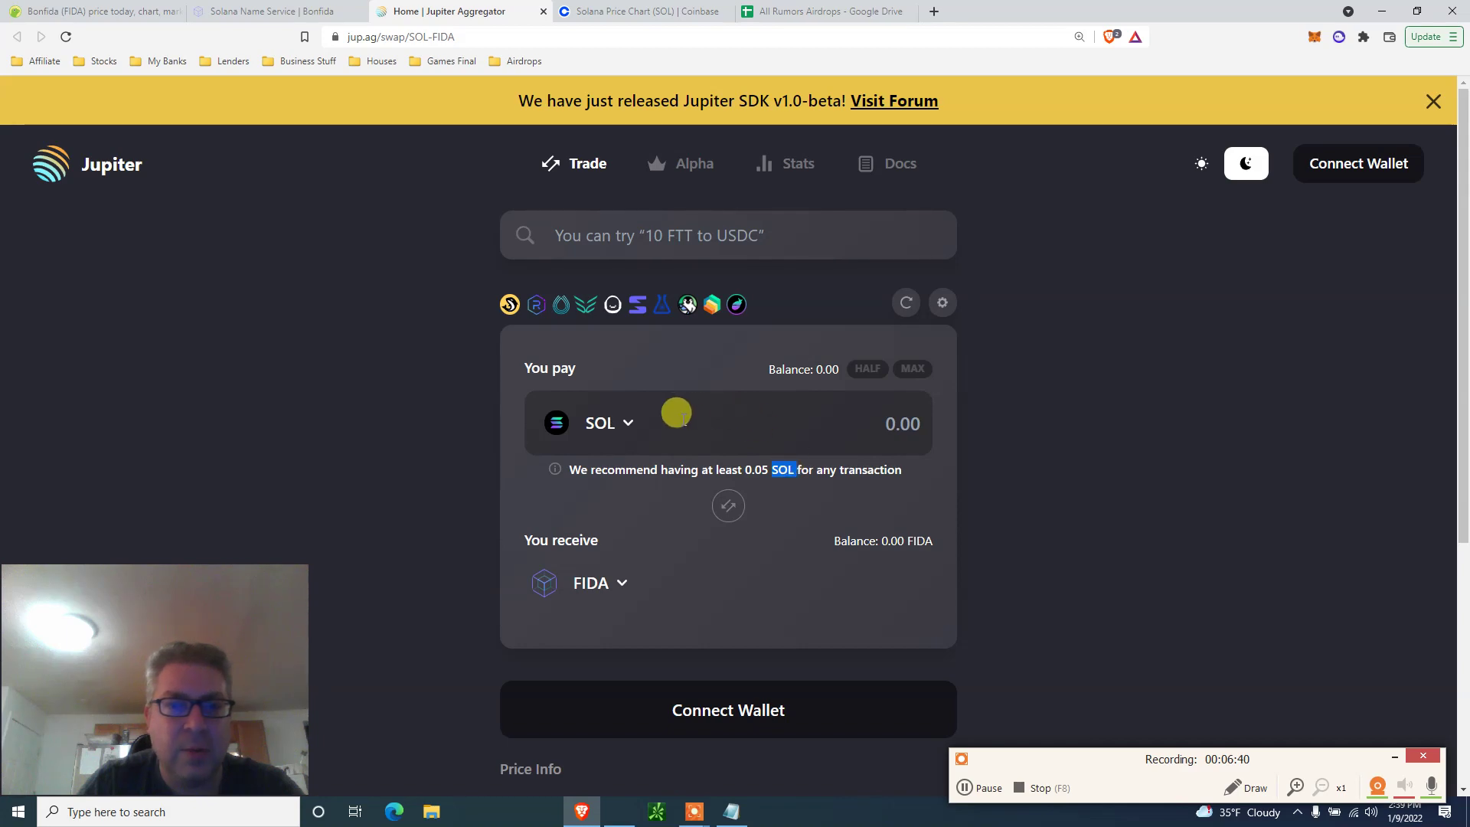
# - Connect Phantom to Jupiter and enter 0.13 SOL to pay, quoting about 7.12 FIDA
pyautogui.click(1320, 167)
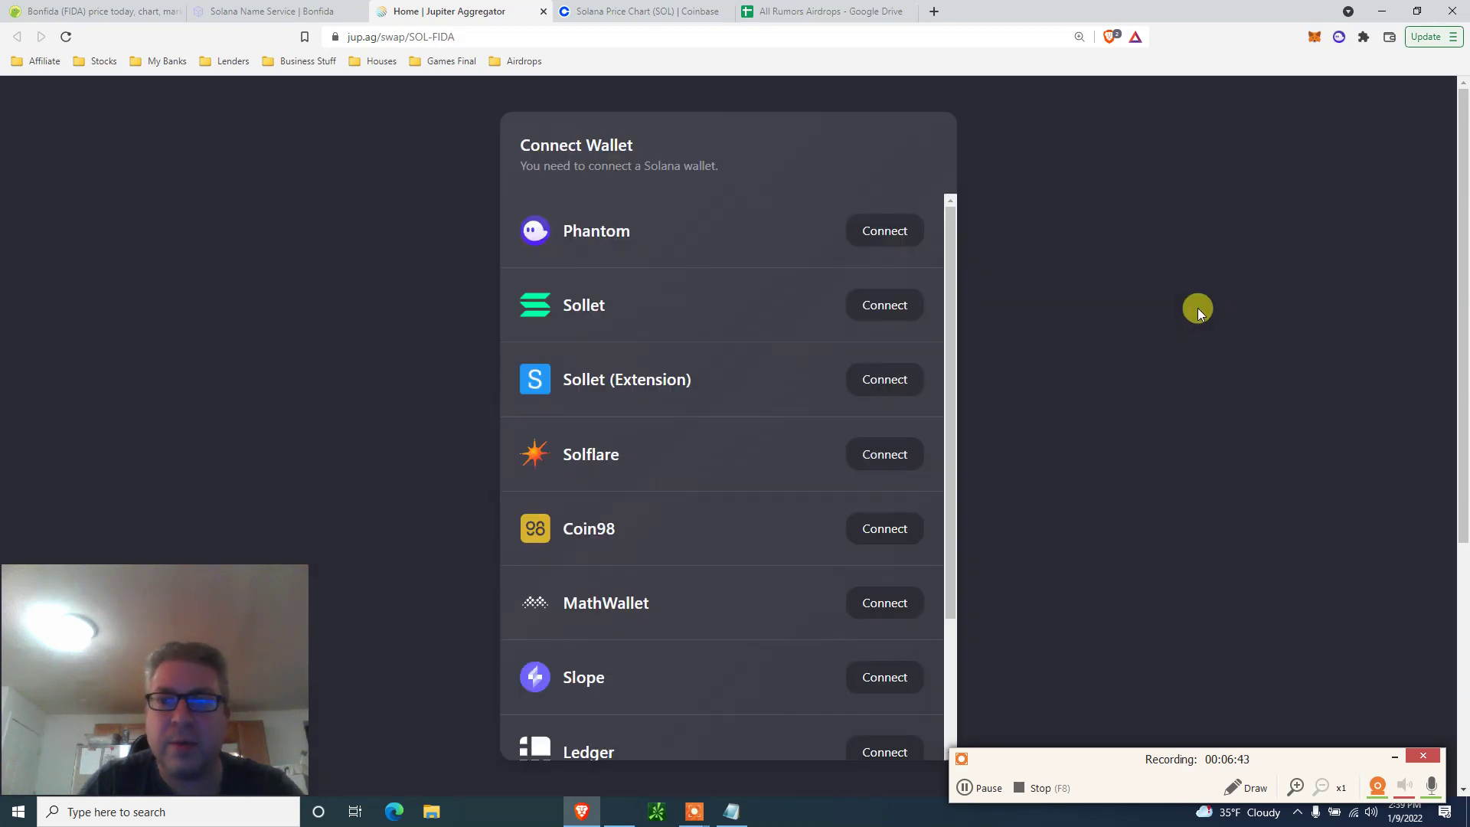
pyautogui.click(882, 230)
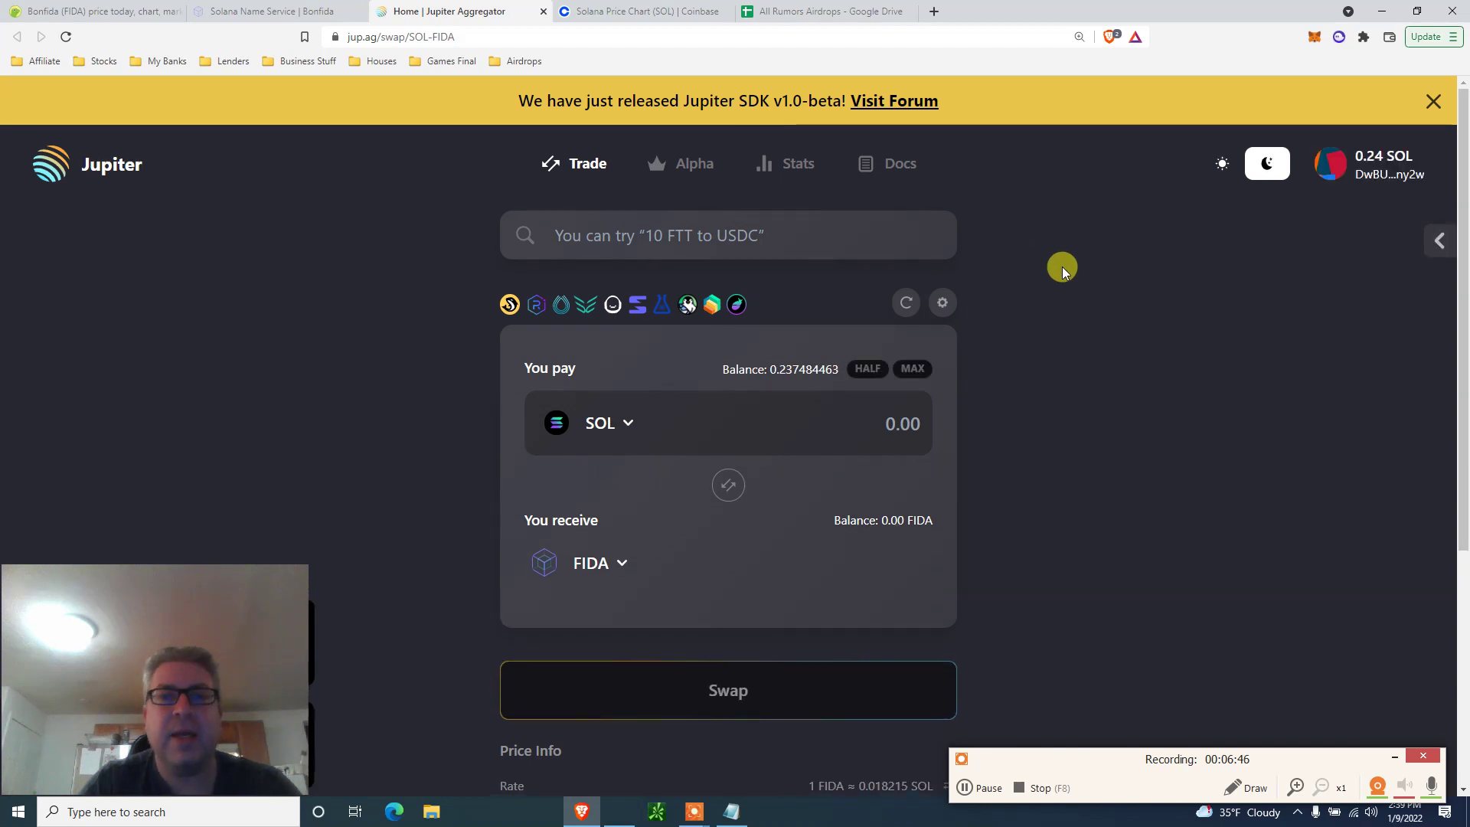
pyautogui.click(912, 370)
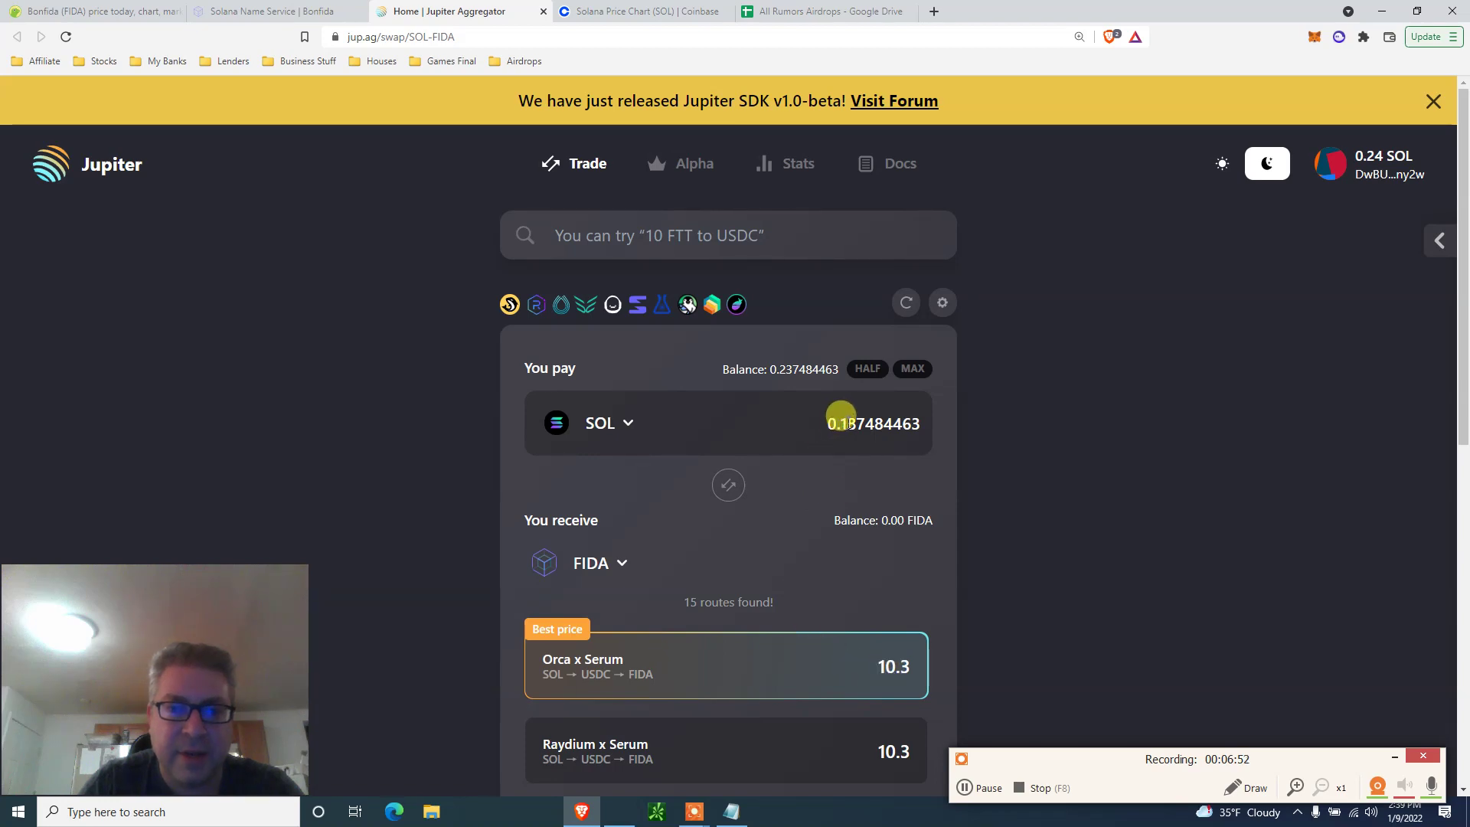
pyautogui.moveTo(839, 421); pyautogui.dragTo(957, 434)
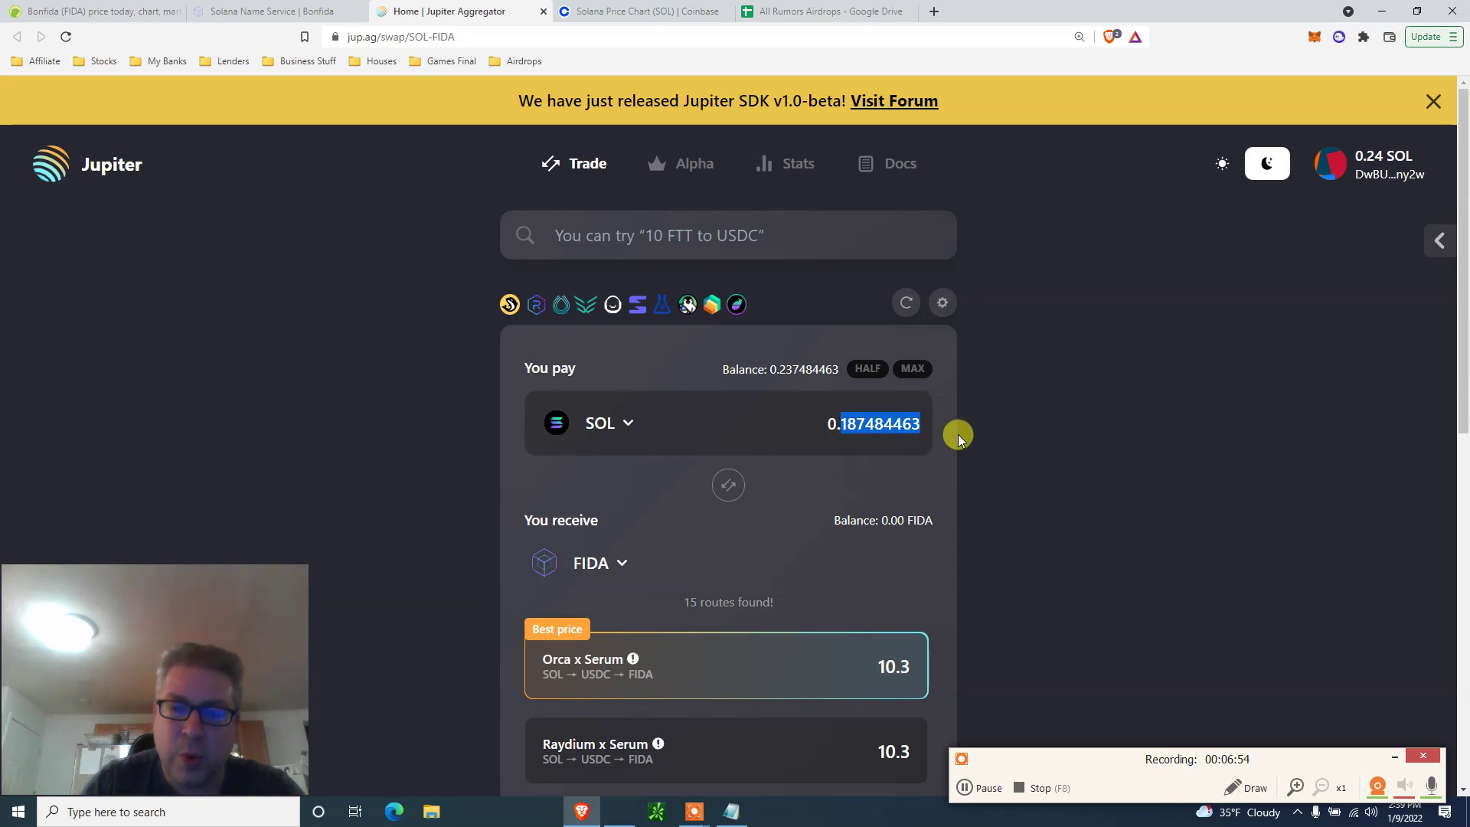
pyautogui.write('13')
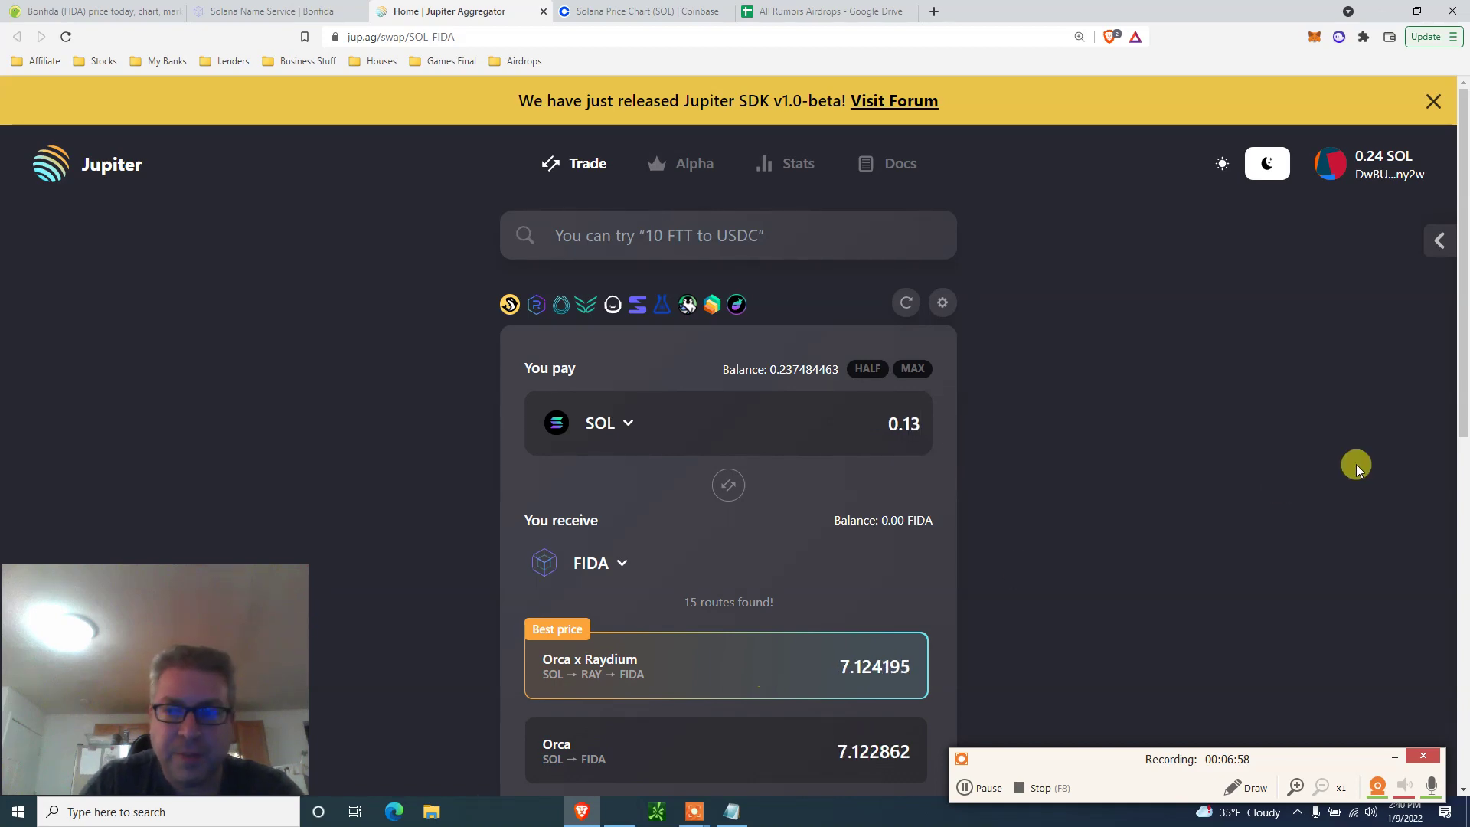
pyautogui.moveTo(1462, 360); pyautogui.dragTo(1463, 409)
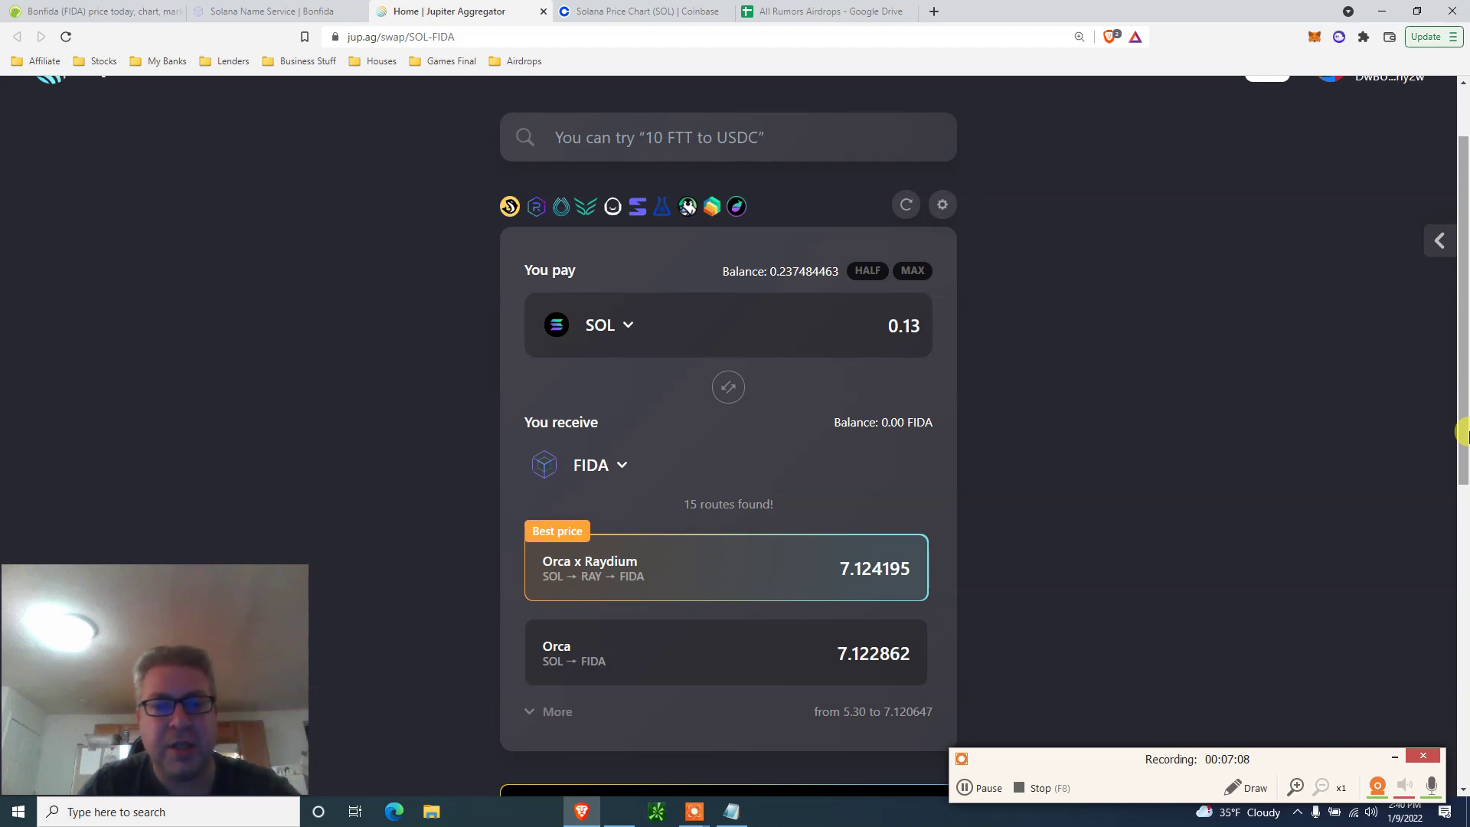
pyautogui.scroll(-2, 1462, 432)
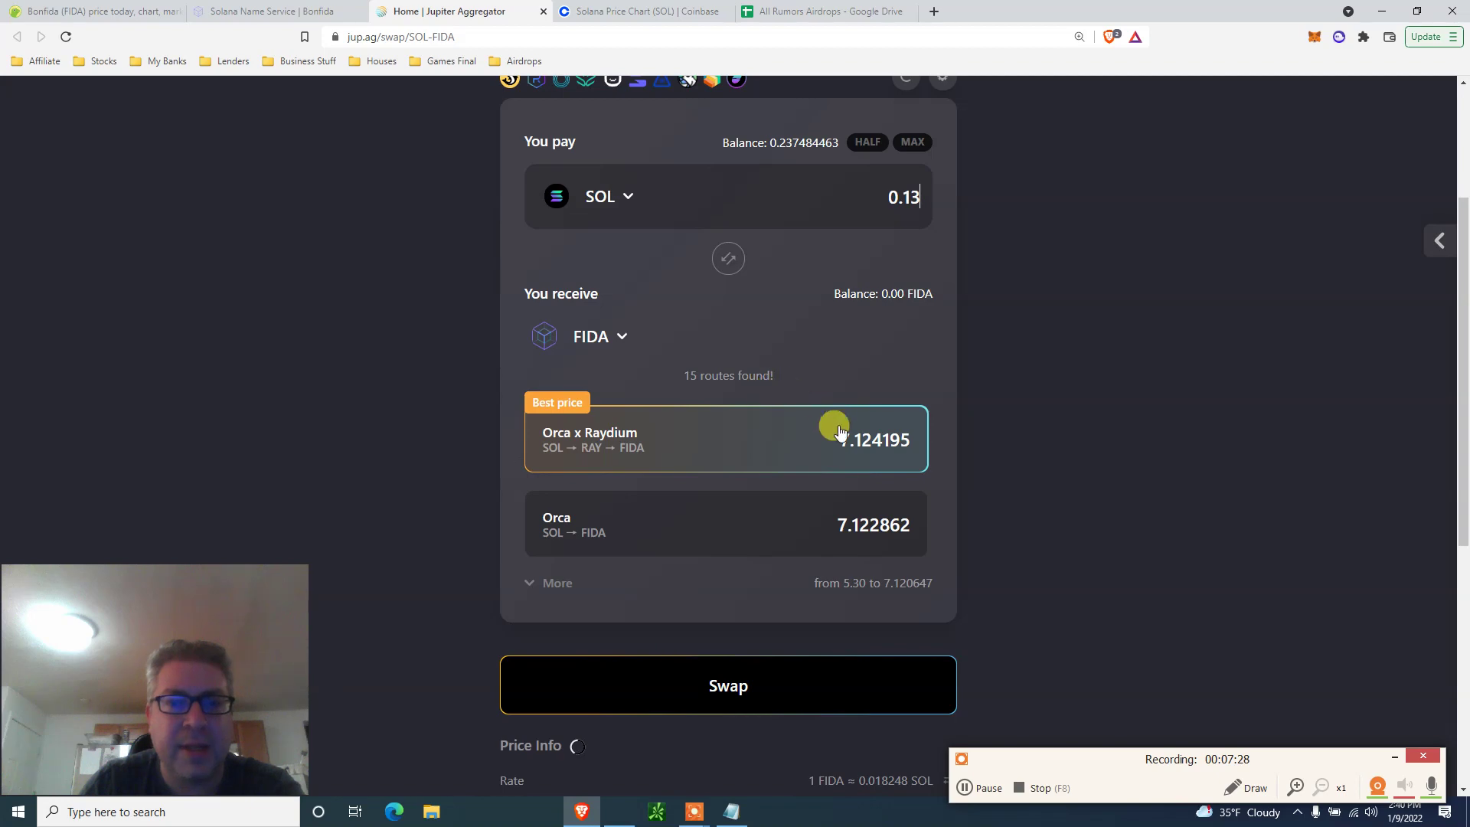
# - Swap 0.13 SOL for 7.124193 FIDA, approving in Phantom on the second attempt
pyautogui.click(741, 689)
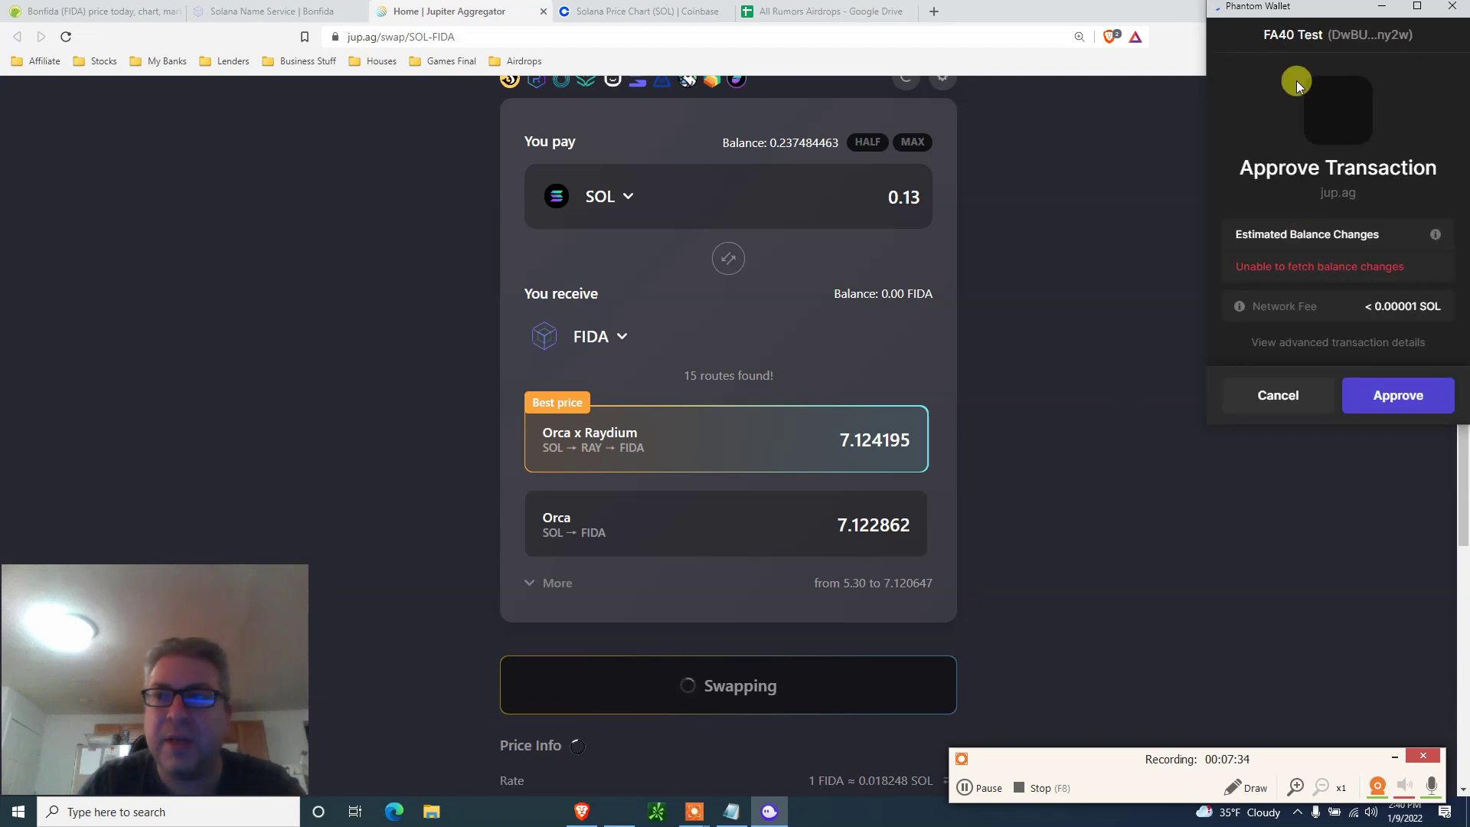
pyautogui.moveTo(1280, 7); pyautogui.dragTo(1021, 132)
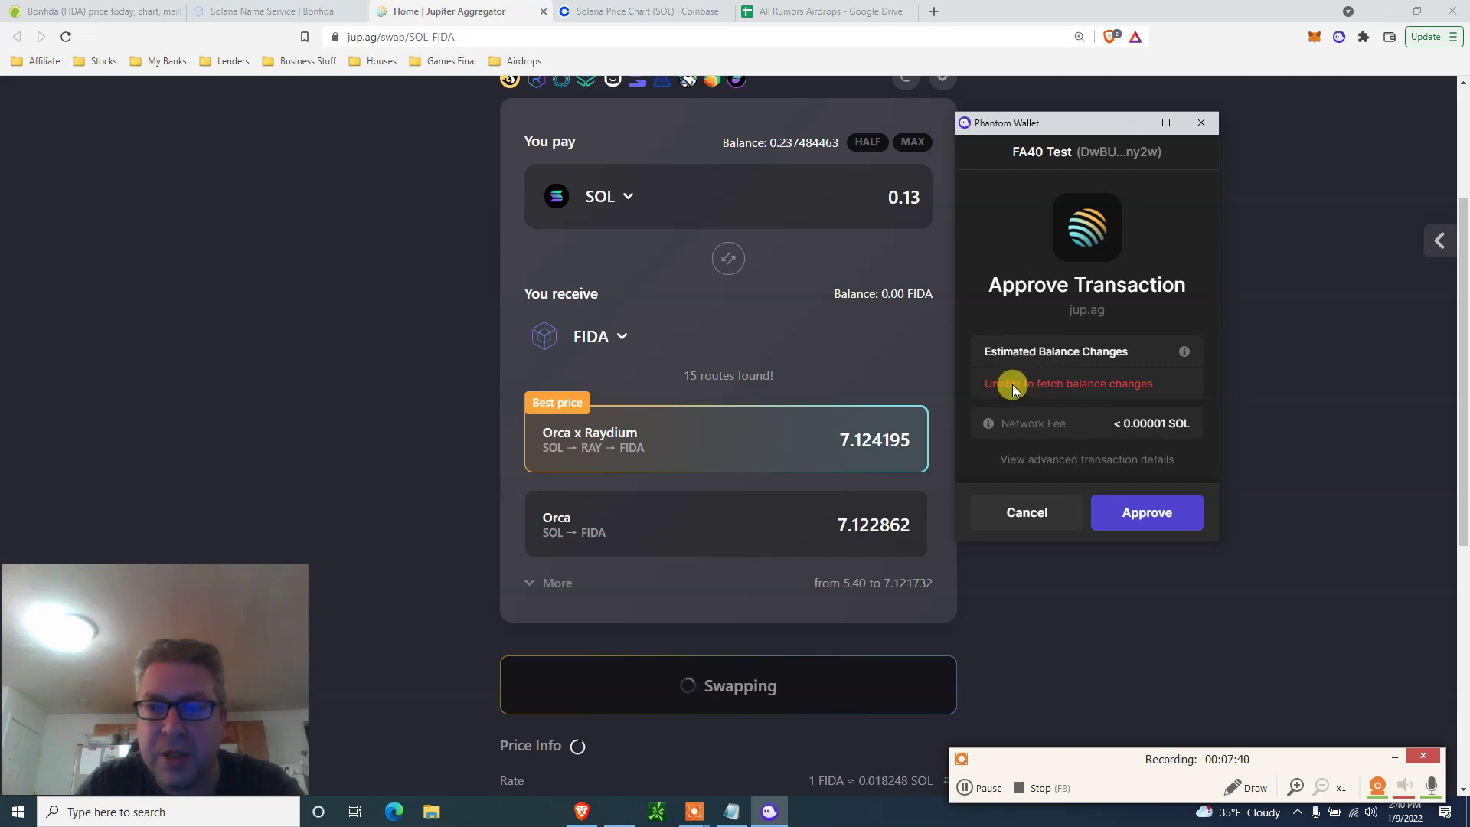
pyautogui.click(1204, 124)
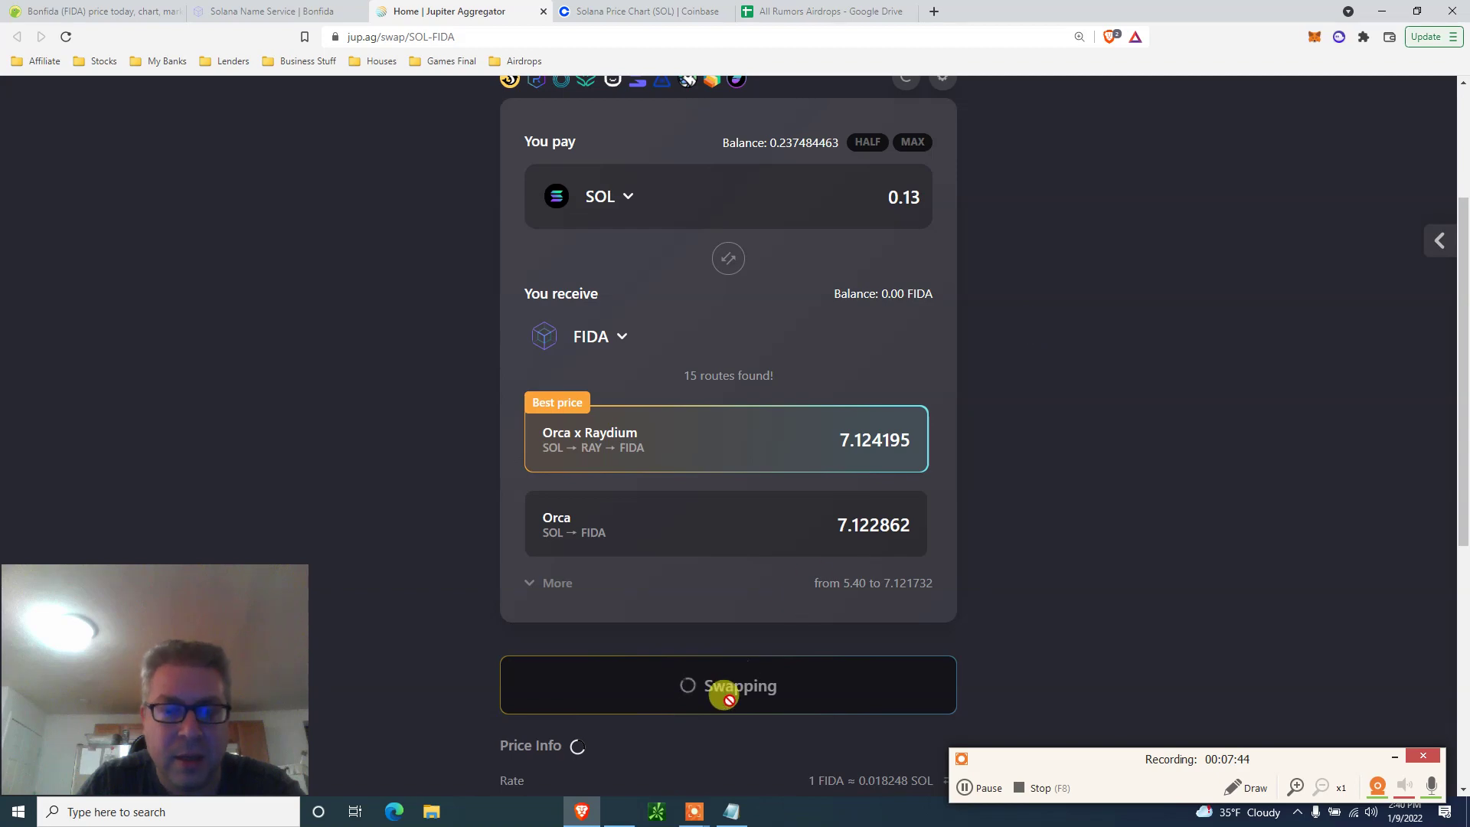
pyautogui.click(779, 683)
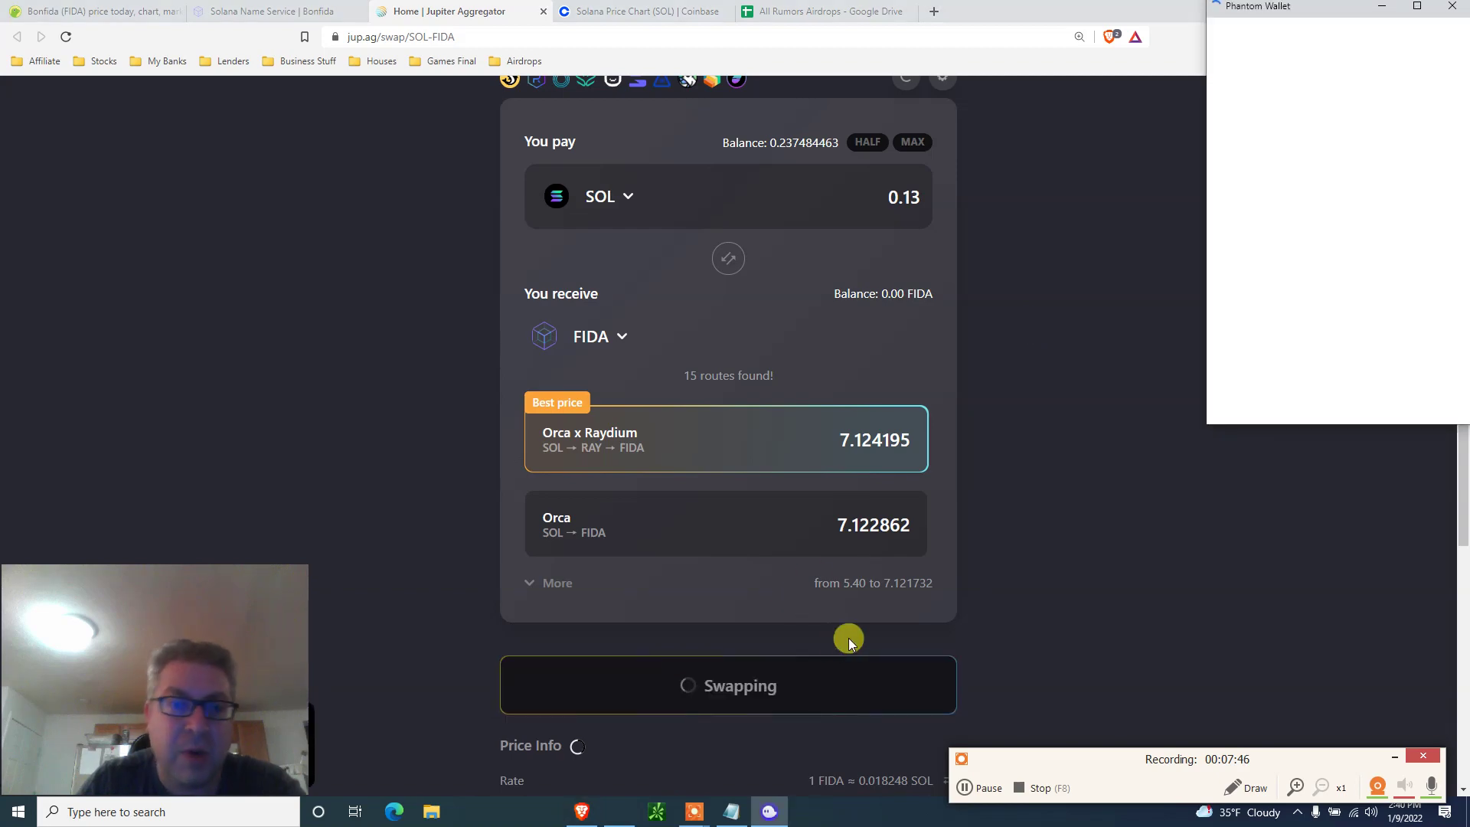
pyautogui.moveTo(1288, 14); pyautogui.dragTo(1072, 141)
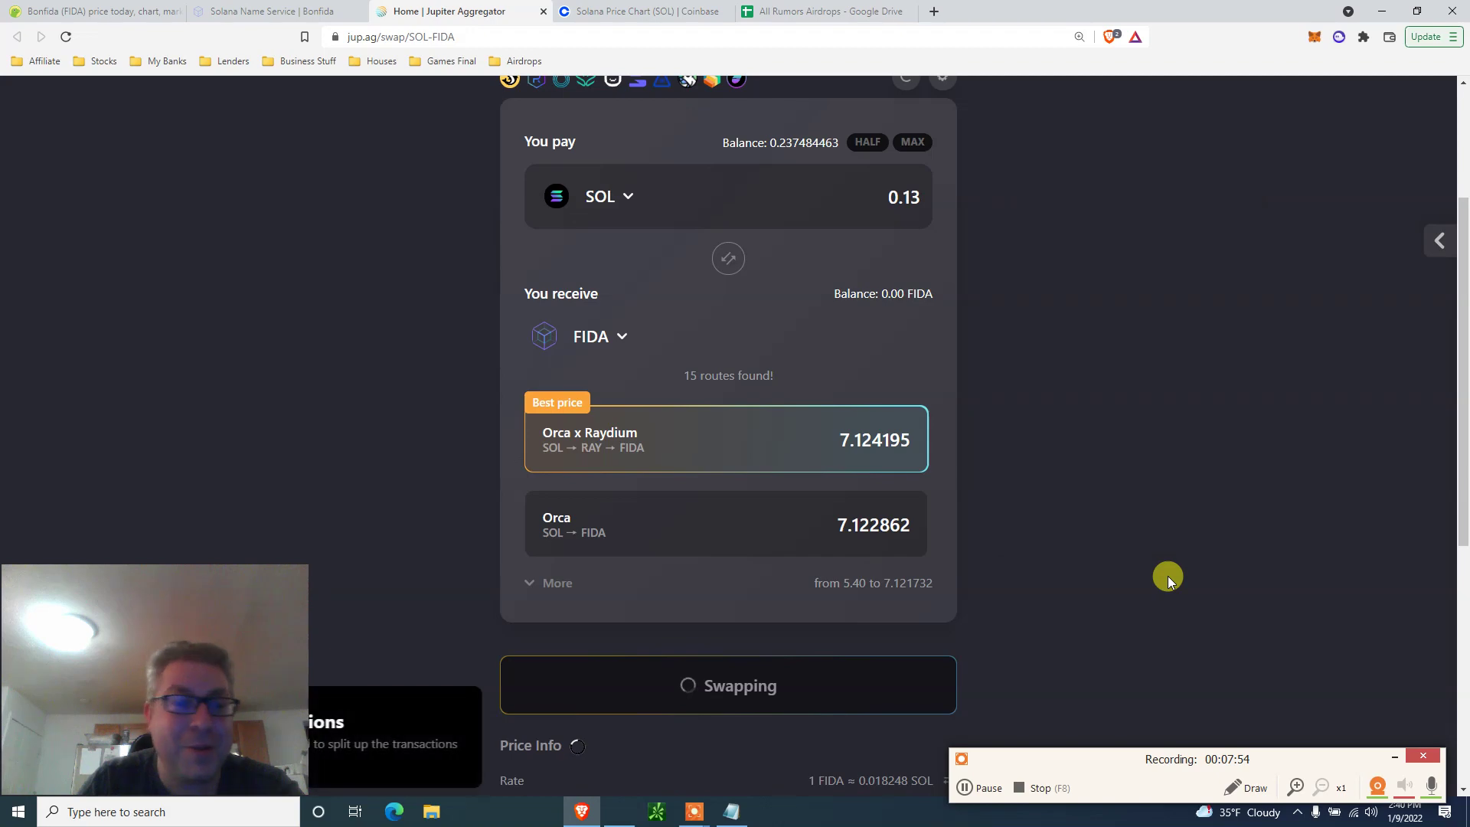
pyautogui.moveTo(93, 627); pyautogui.dragTo(580, 623)
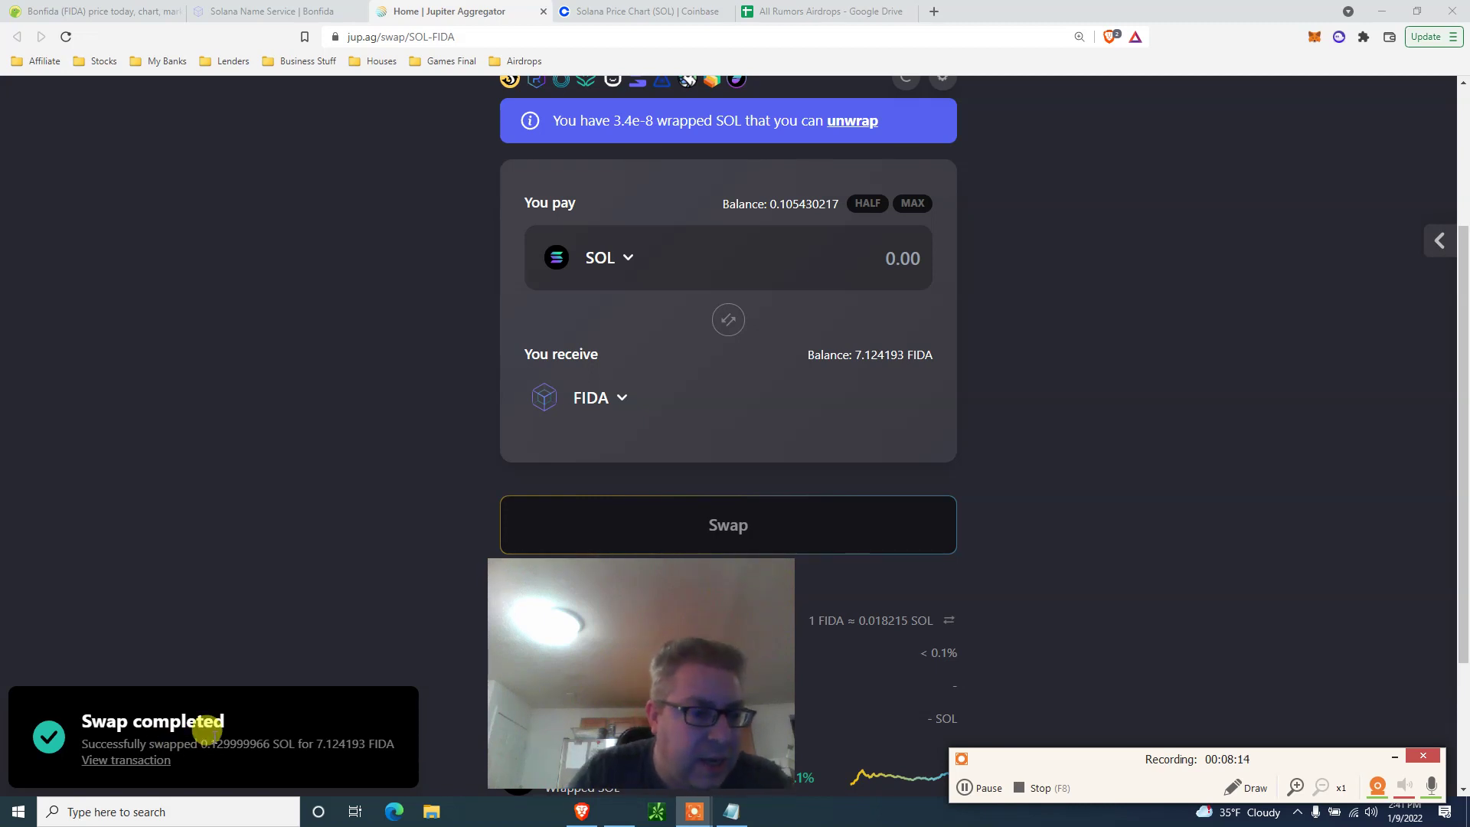
pyautogui.tripleClick(196, 740)
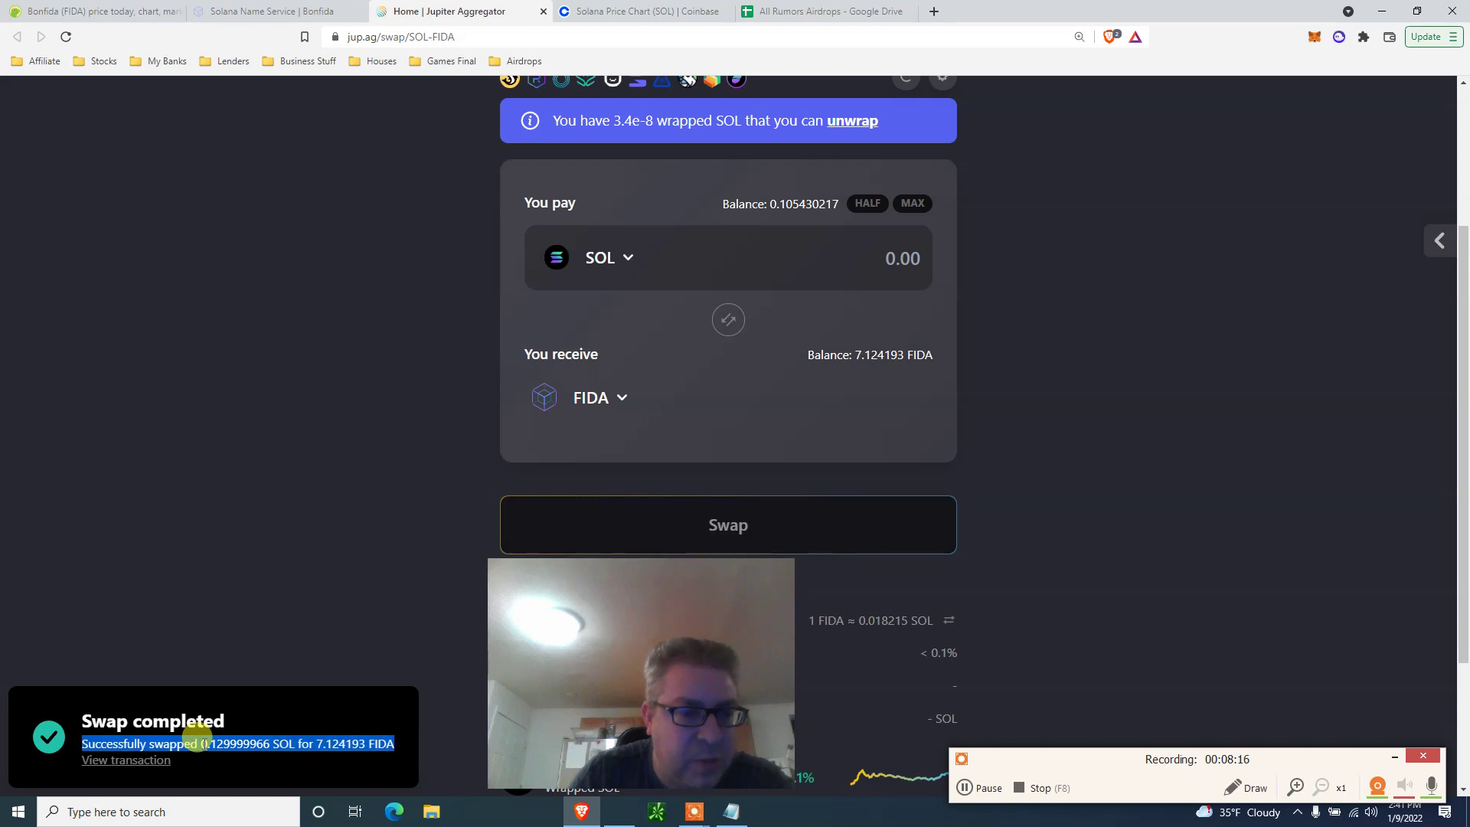
pyautogui.moveTo(643, 690); pyautogui.dragTo(240, 689)
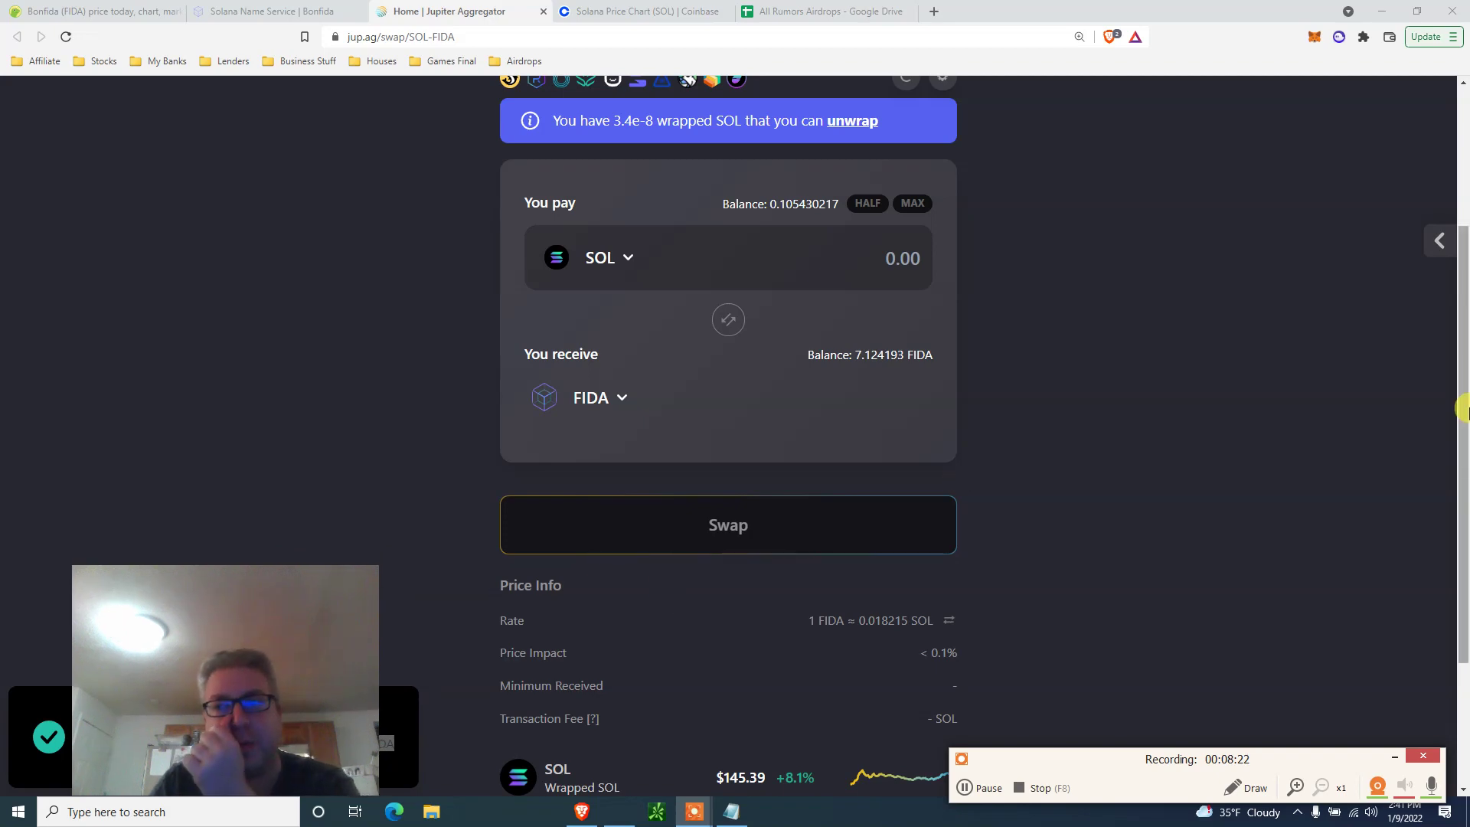
# - Cancel unwrapping the leftover wrapped SOL in Phantom and return to the Bonfida auction tab
pyautogui.moveTo(1462, 410); pyautogui.dragTo(1460, 272)
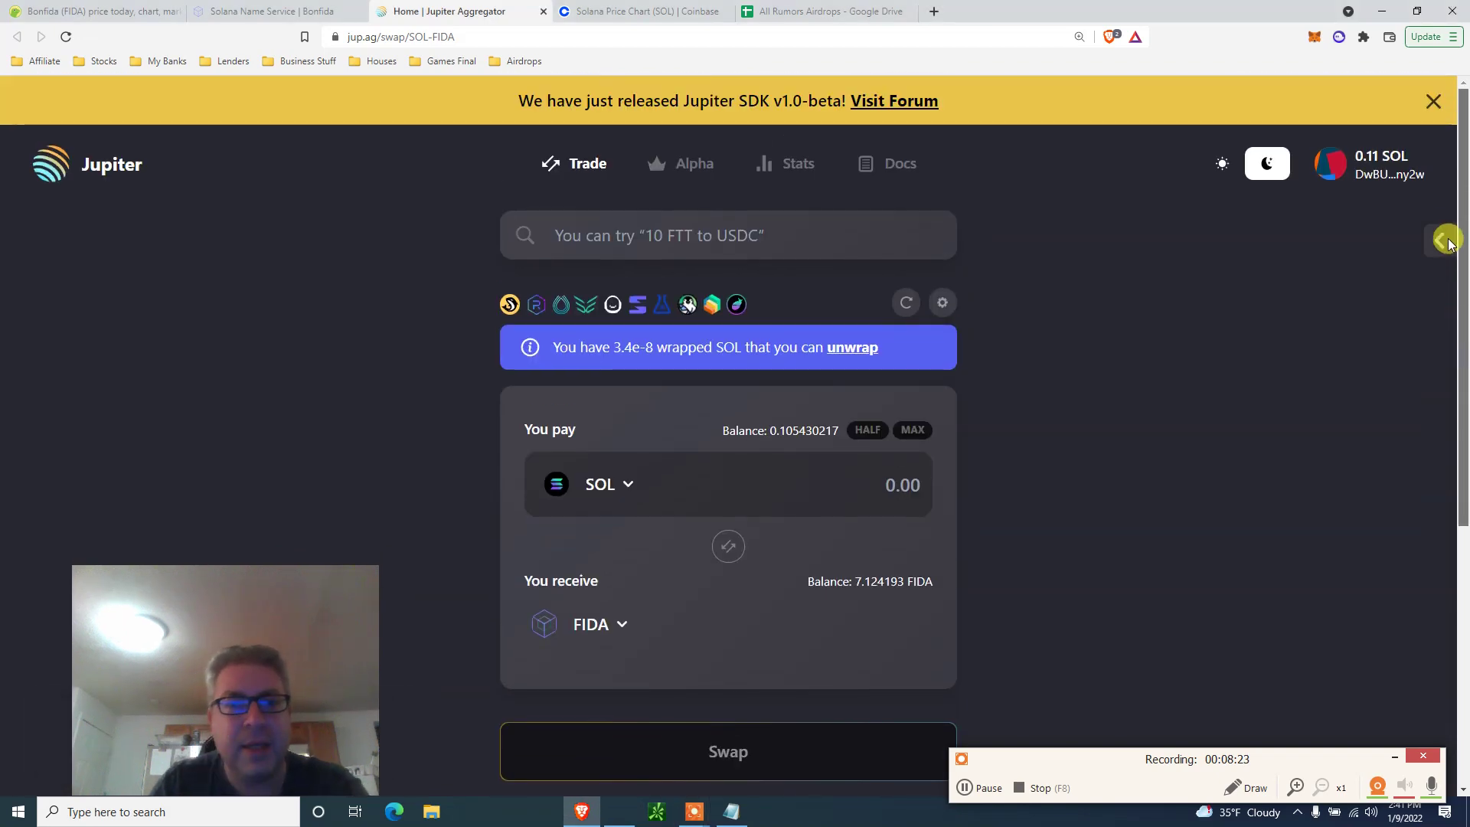
pyautogui.doubleClick(669, 346)
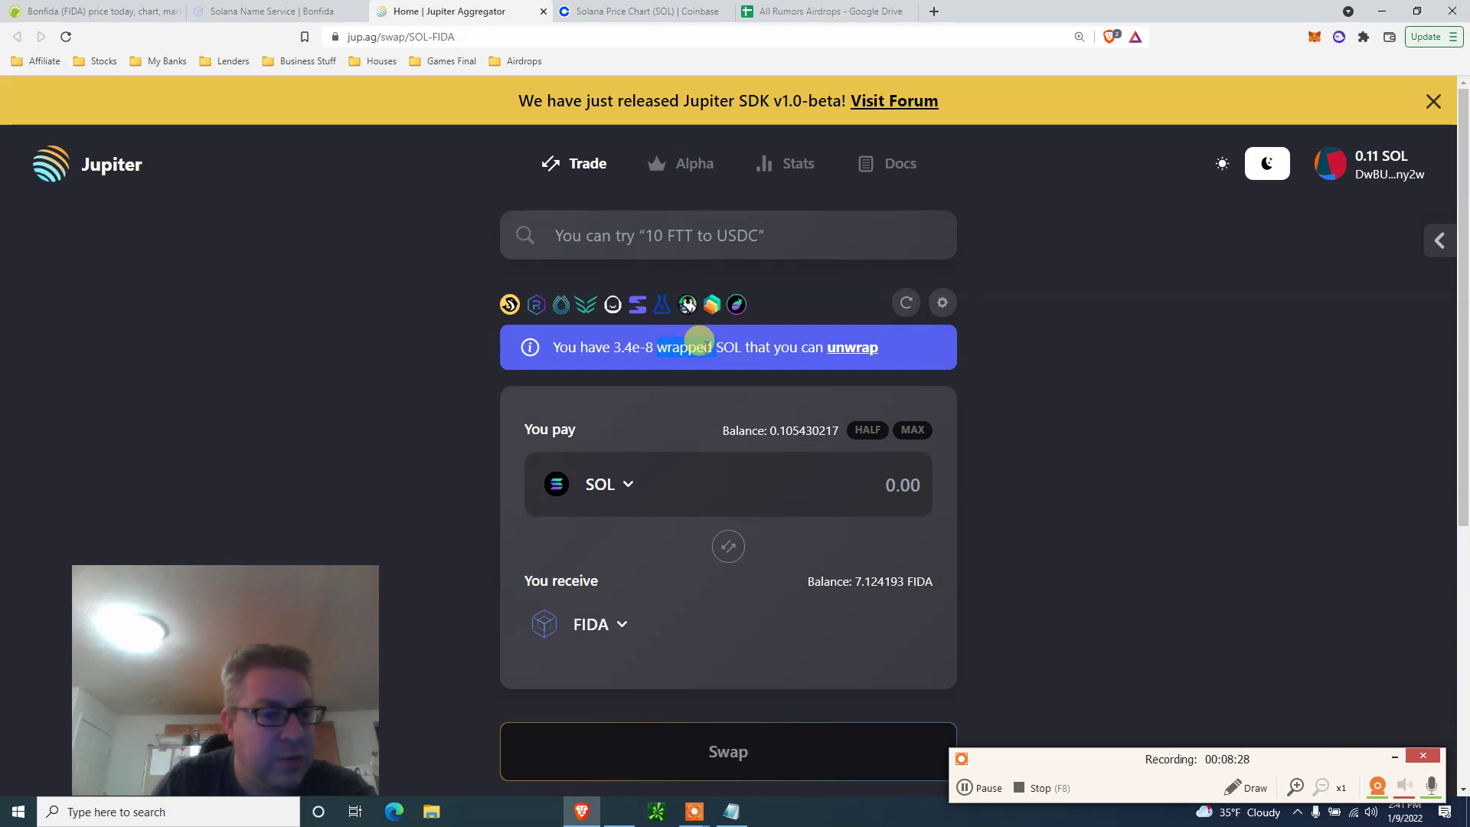
pyautogui.click(850, 346)
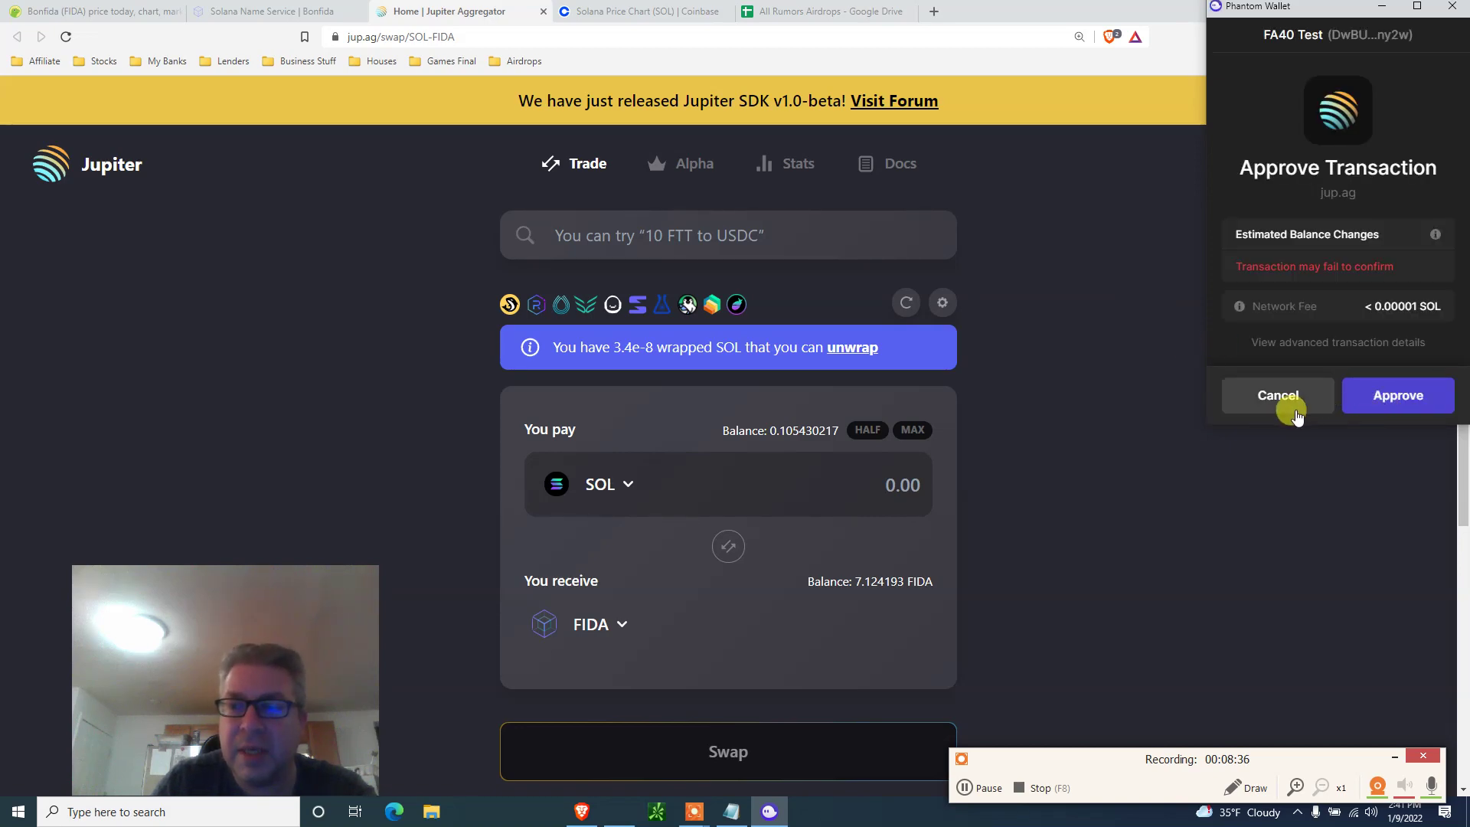
pyautogui.click(1389, 398)
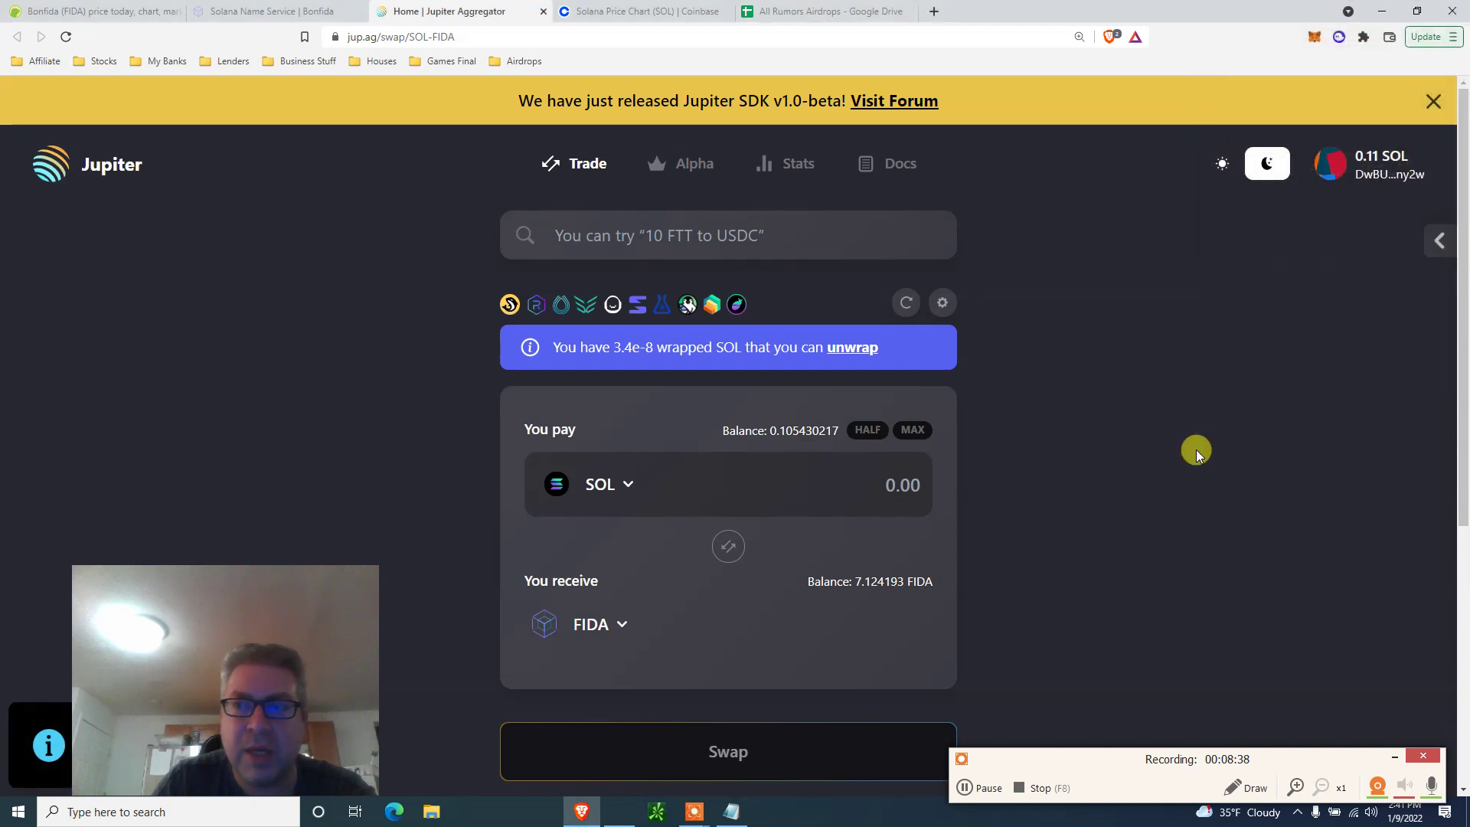
pyautogui.scroll(-1, 1461, 418)
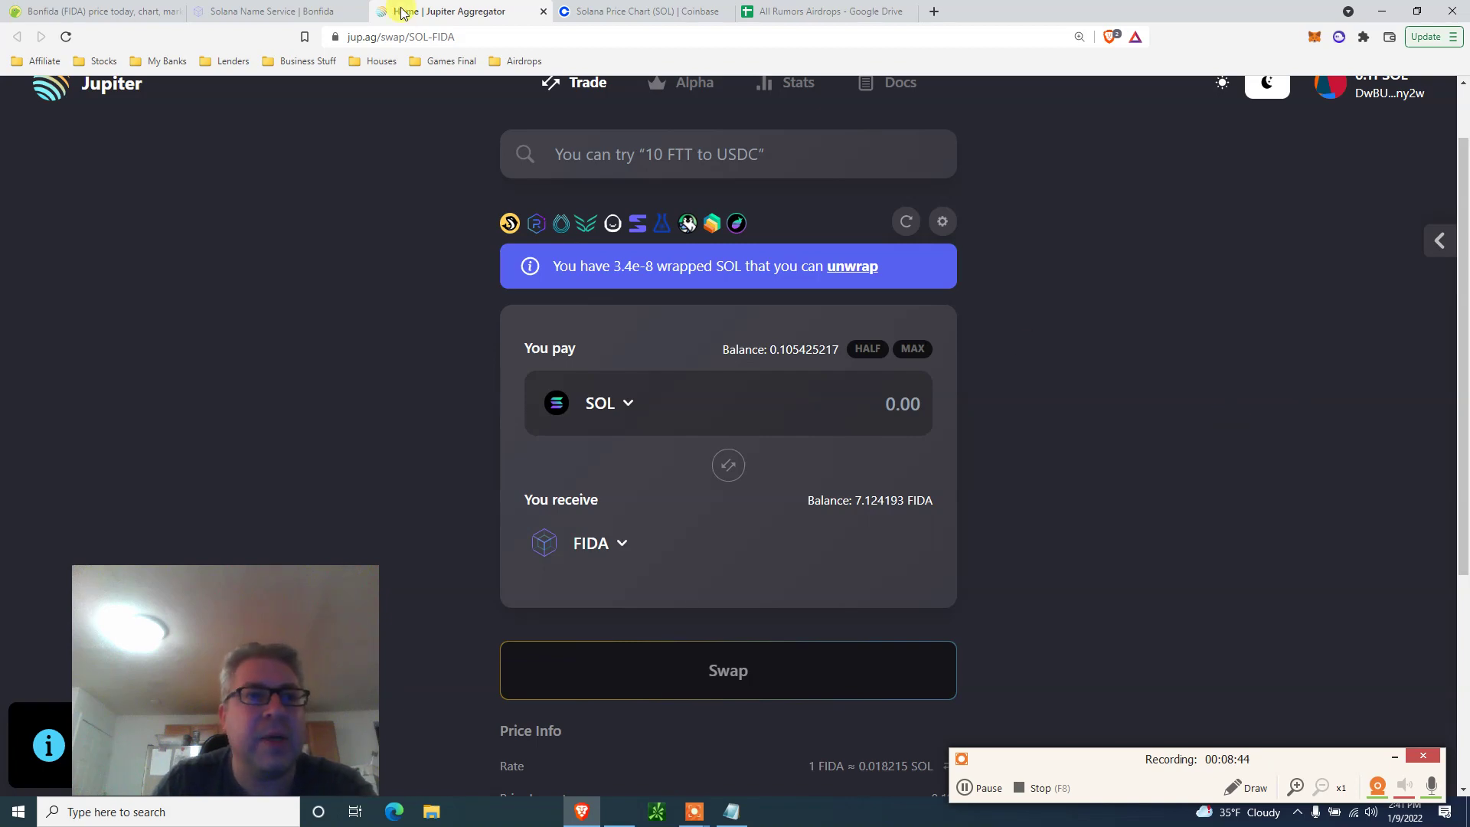
pyautogui.click(281, 11)
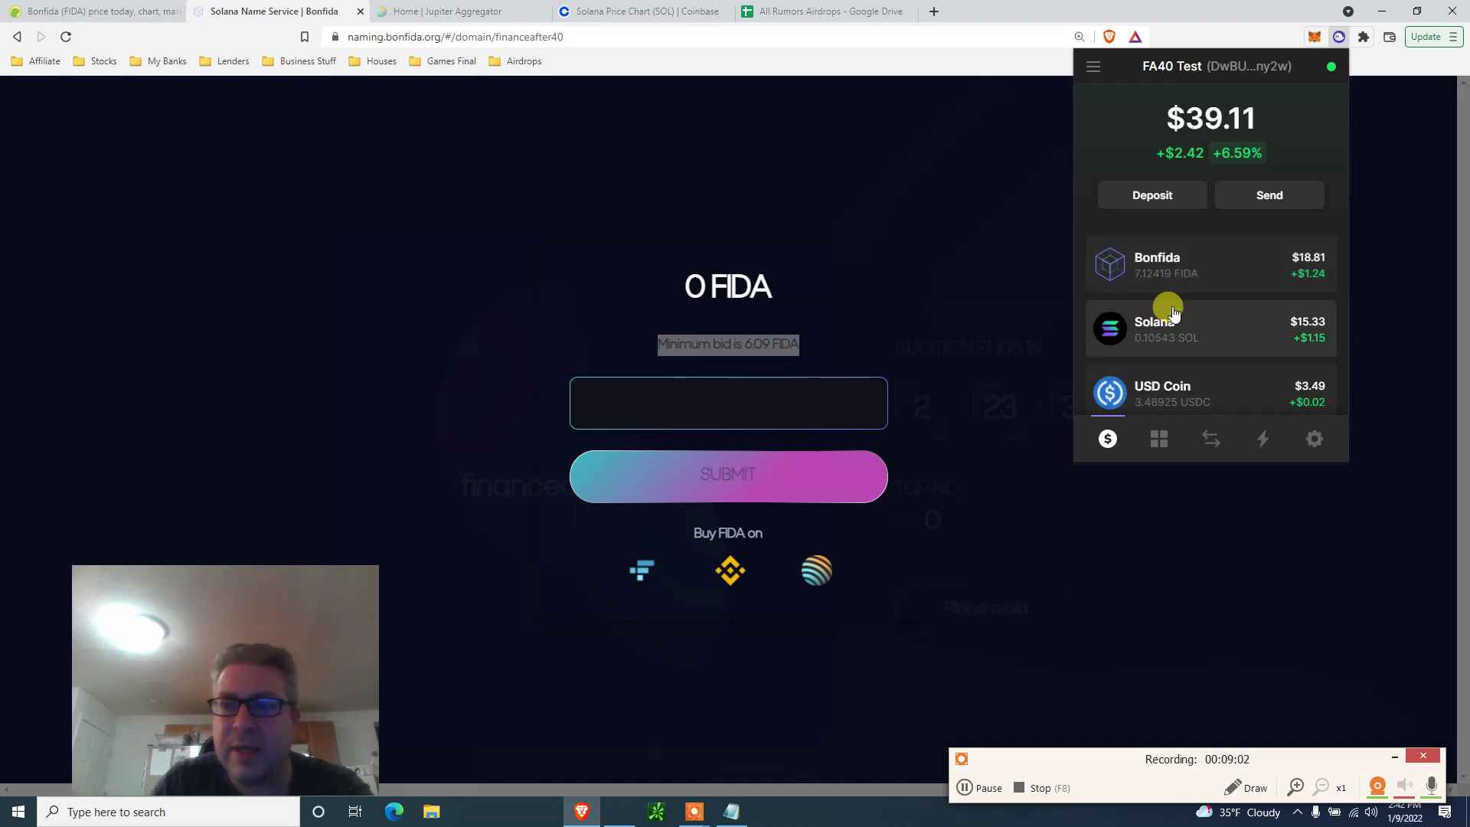
# - Close the dialogs, reload the financeafter40.sol page, and reopen its bid form (6.09 FIDA minimum)
pyautogui.click(806, 131)
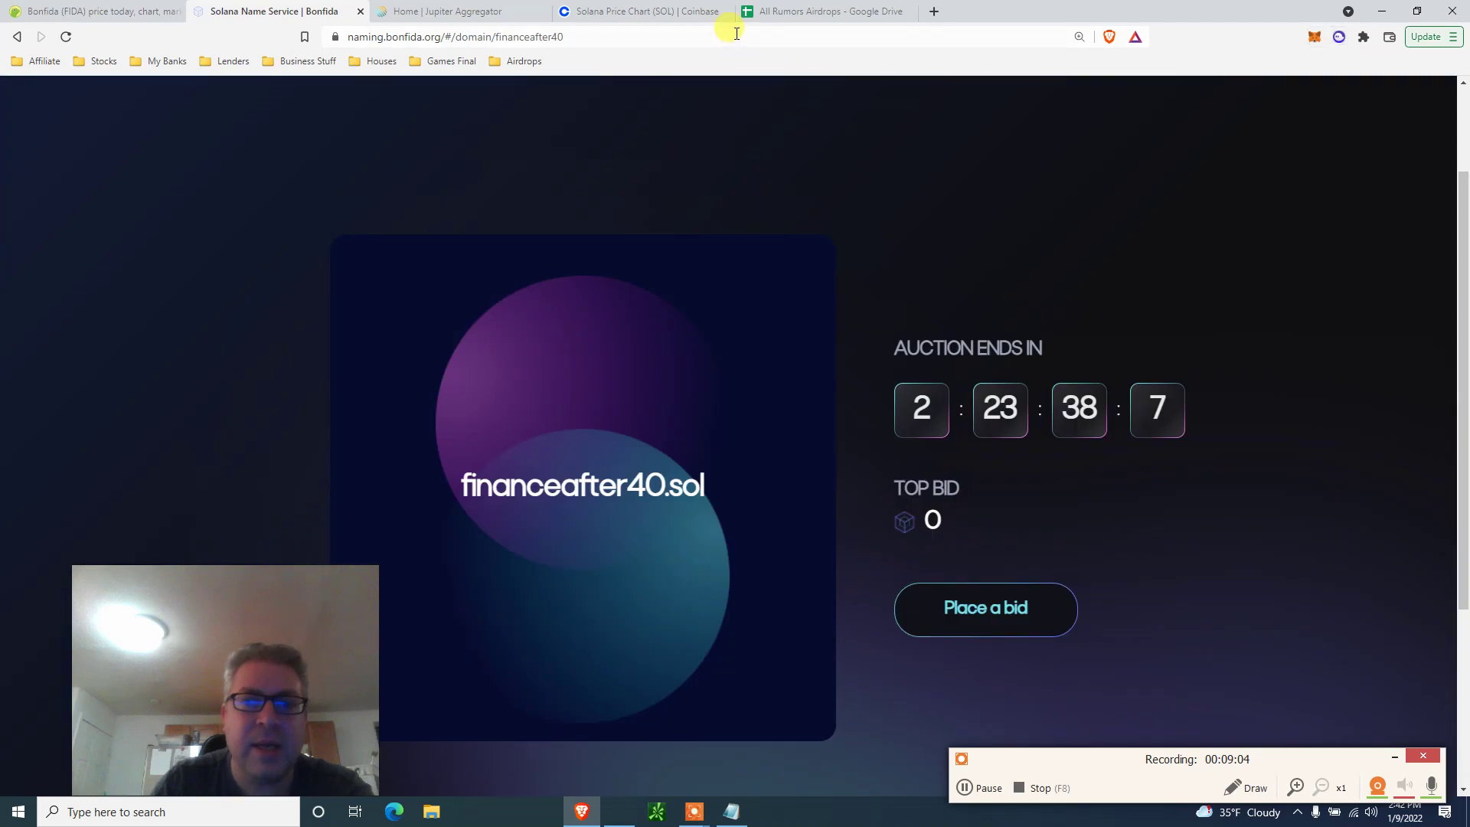
pyautogui.click(801, 40)
pyautogui.press('Return')
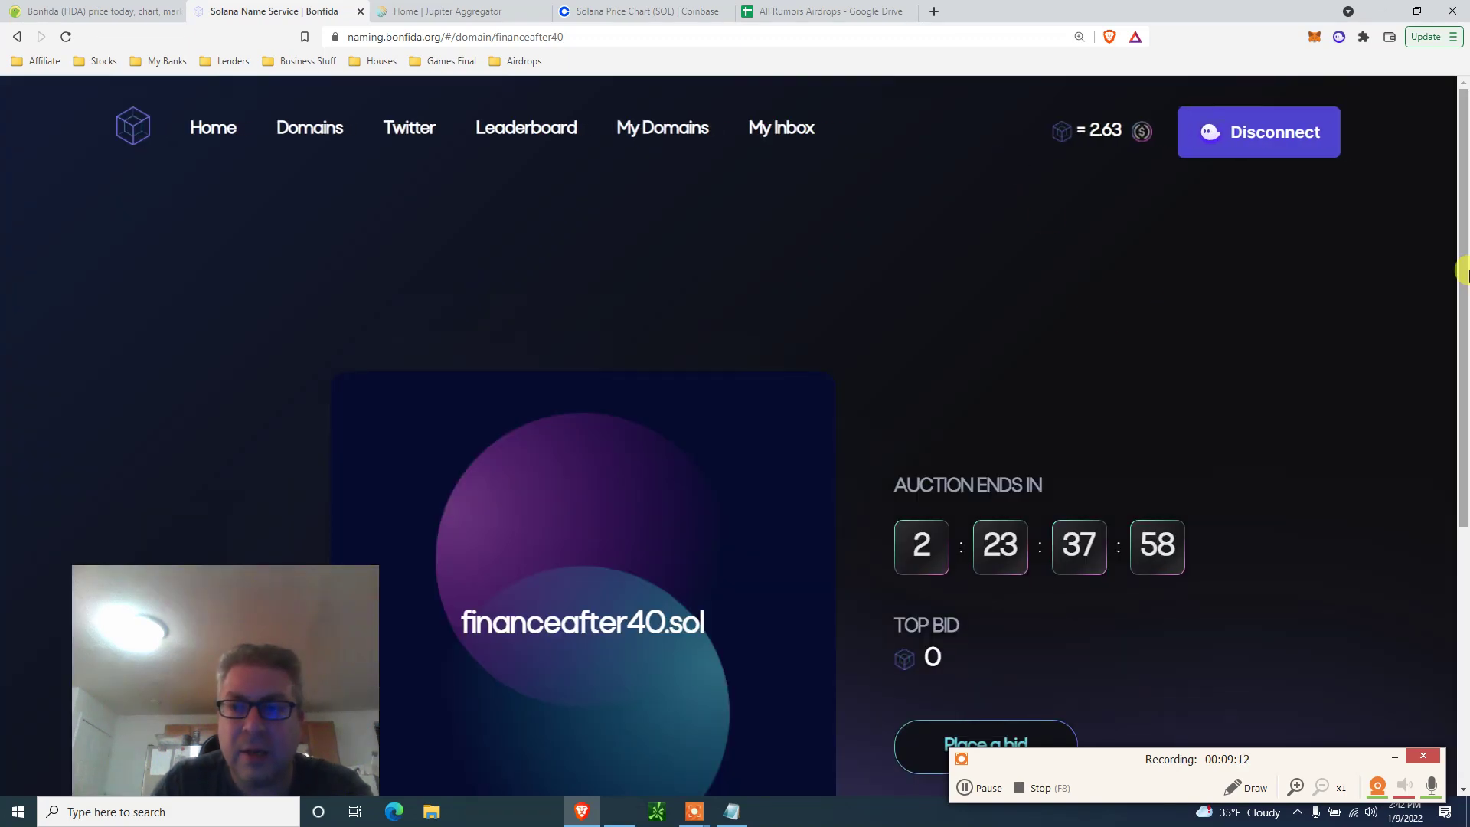
pyautogui.scroll(-2, 1104, 319)
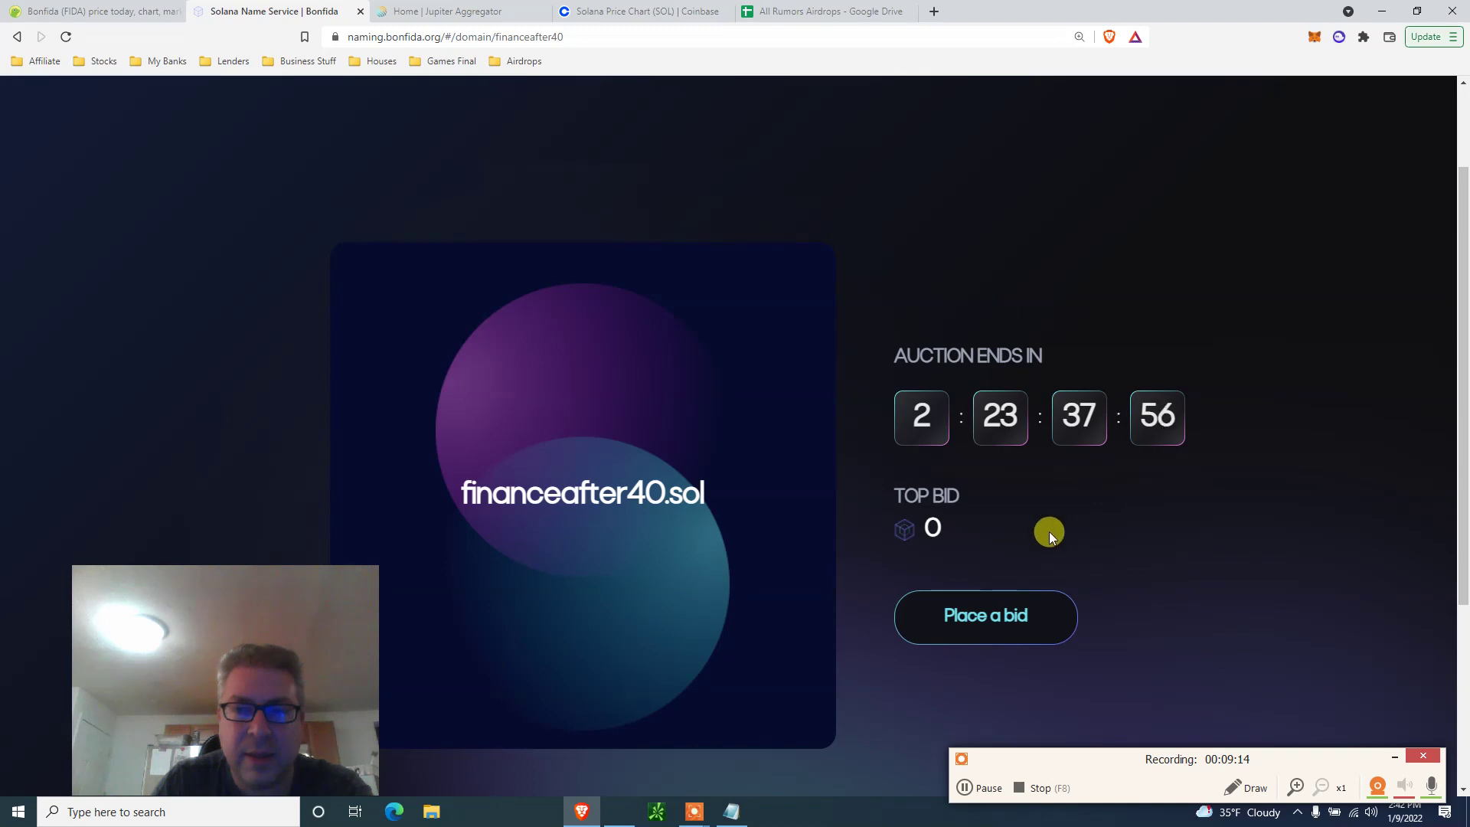
pyautogui.click(978, 616)
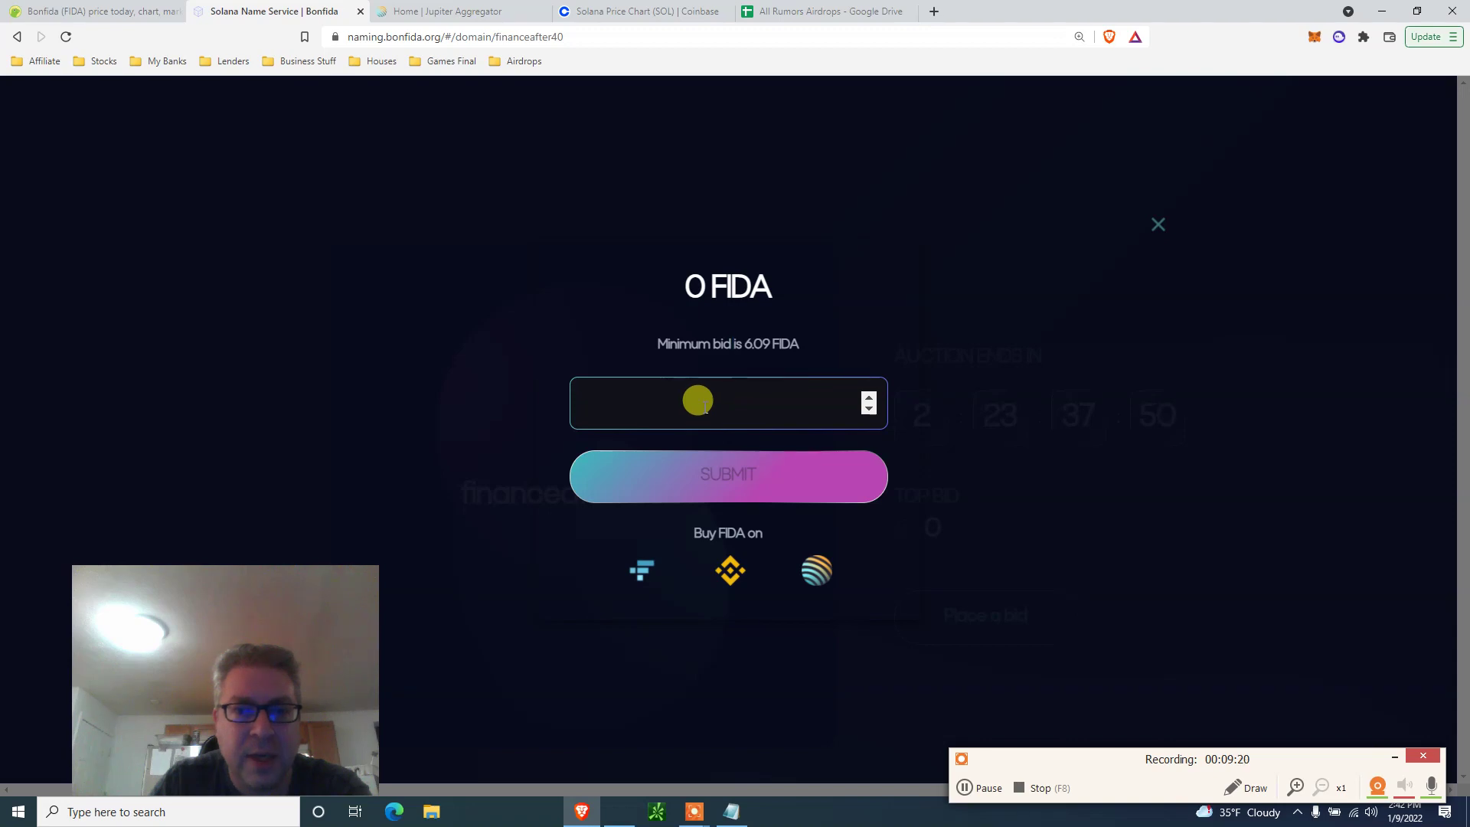
# - Submit a 6.1 FIDA bid on financeafter40.sol and approve it in Phantom
pyautogui.write('6.1')
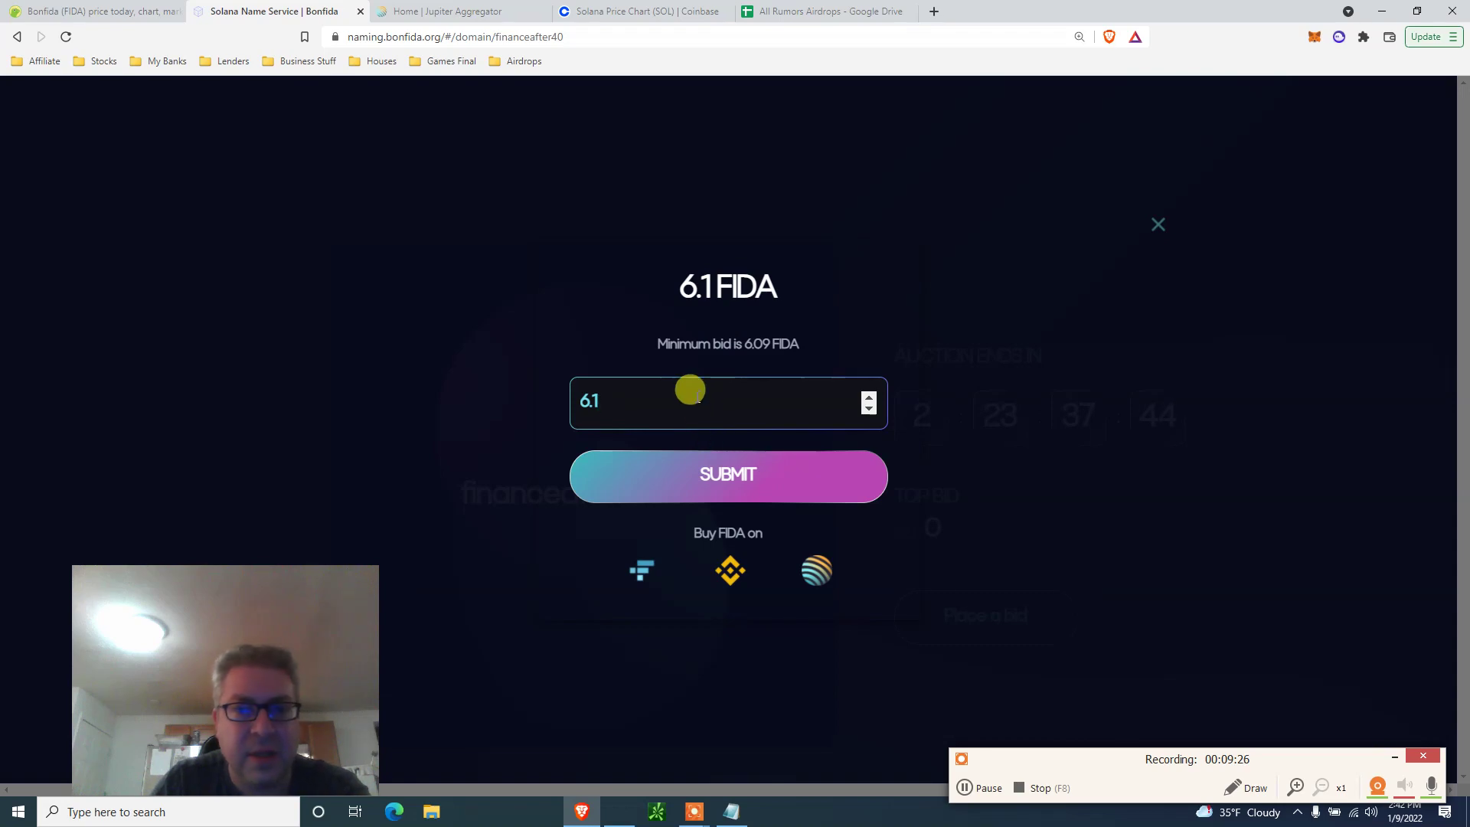
pyautogui.click(765, 481)
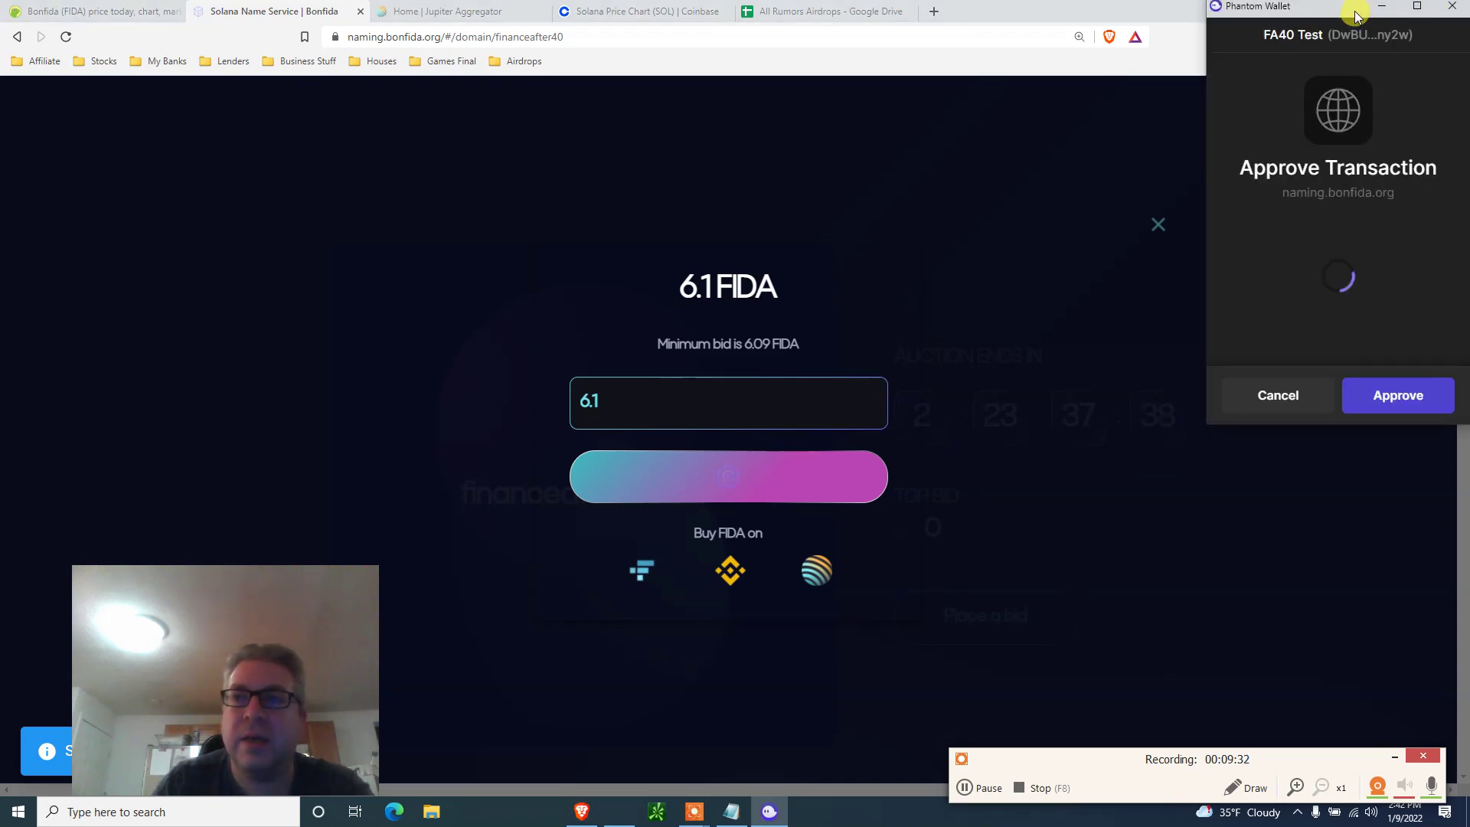
pyautogui.moveTo(1250, 11); pyautogui.dragTo(1033, 93)
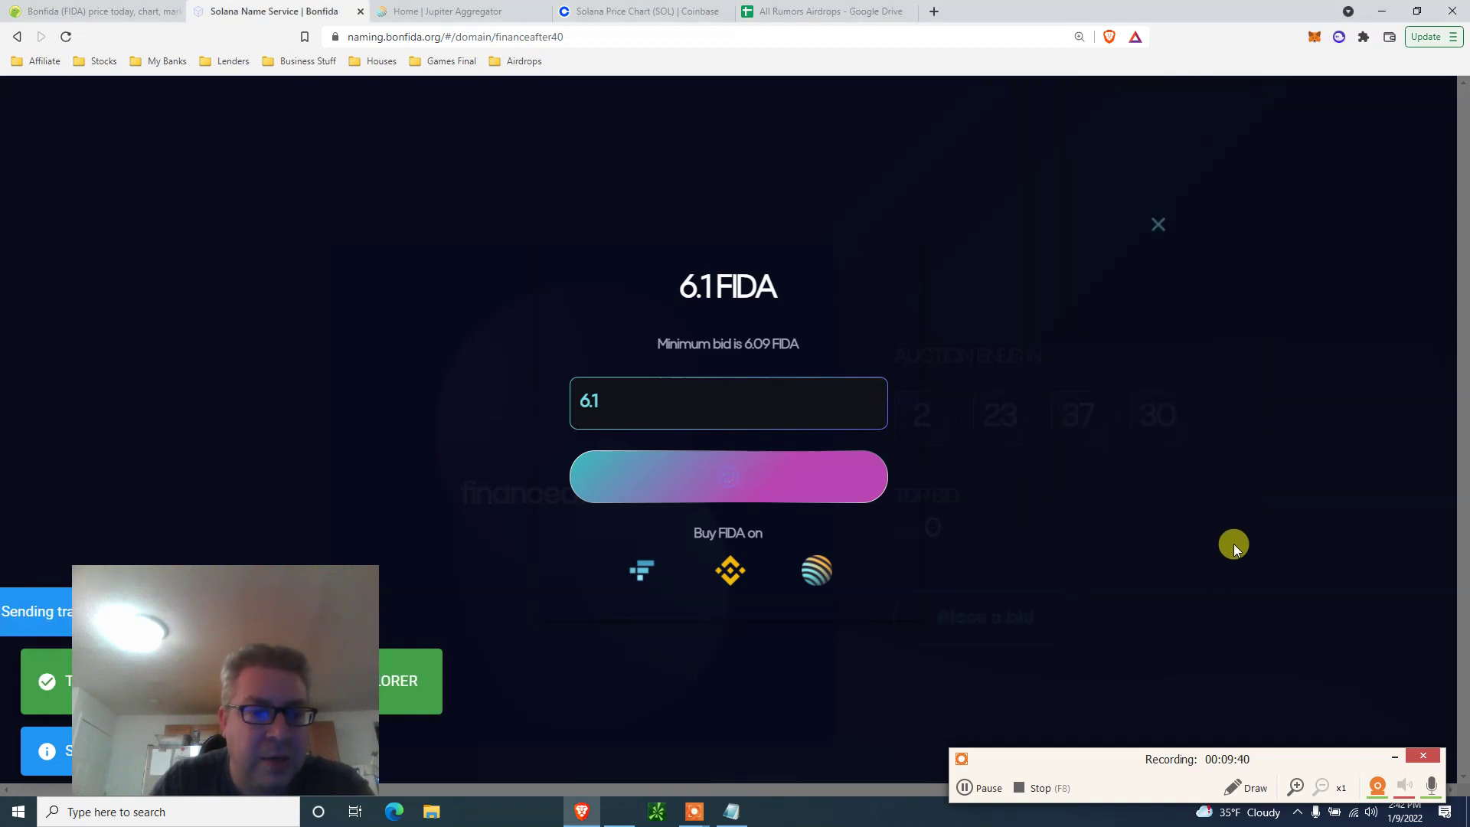
pyautogui.moveTo(328, 605); pyautogui.dragTo(640, 616)
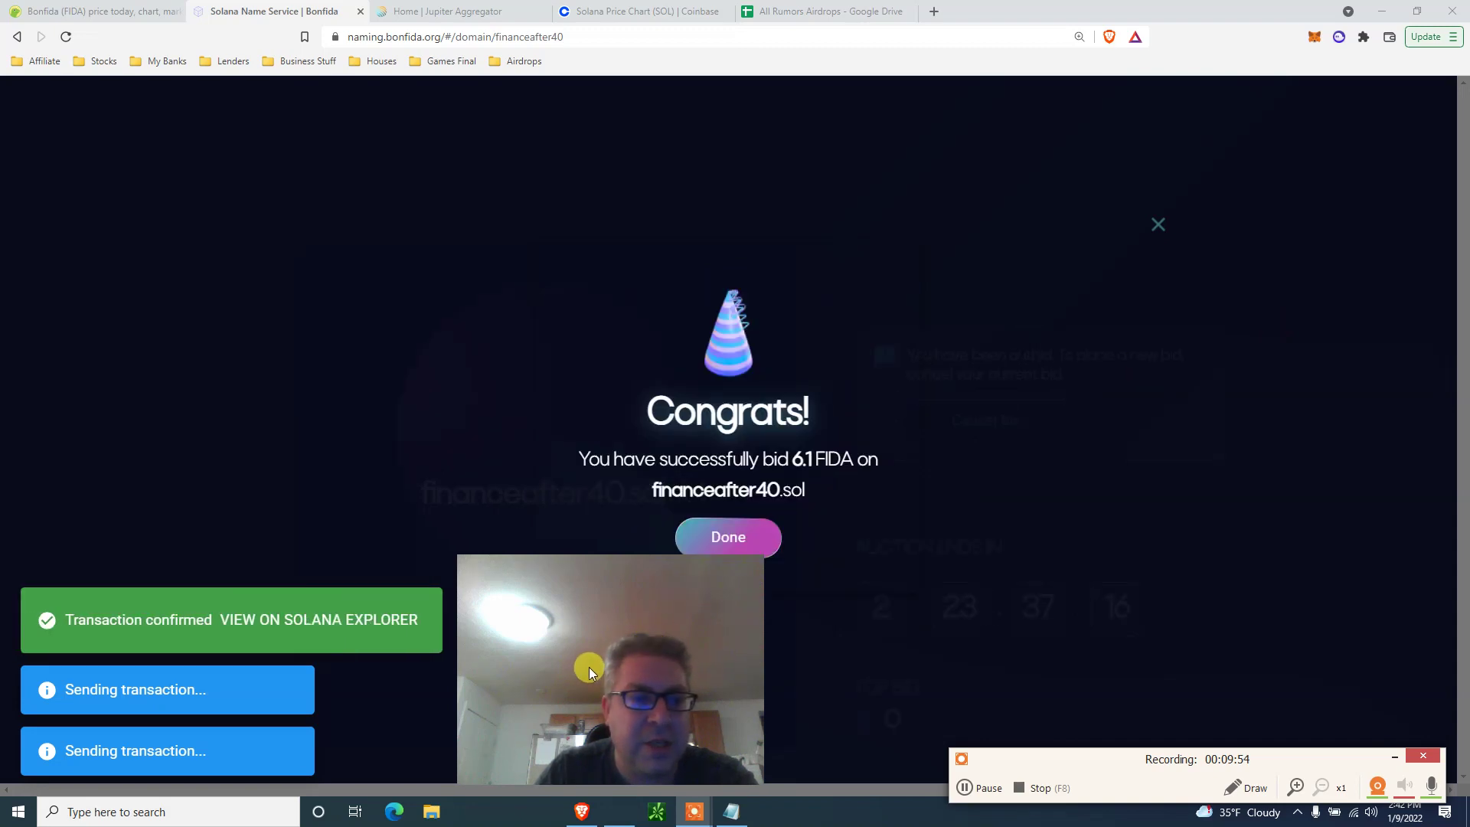
pyautogui.moveTo(589, 668); pyautogui.dragTo(153, 664)
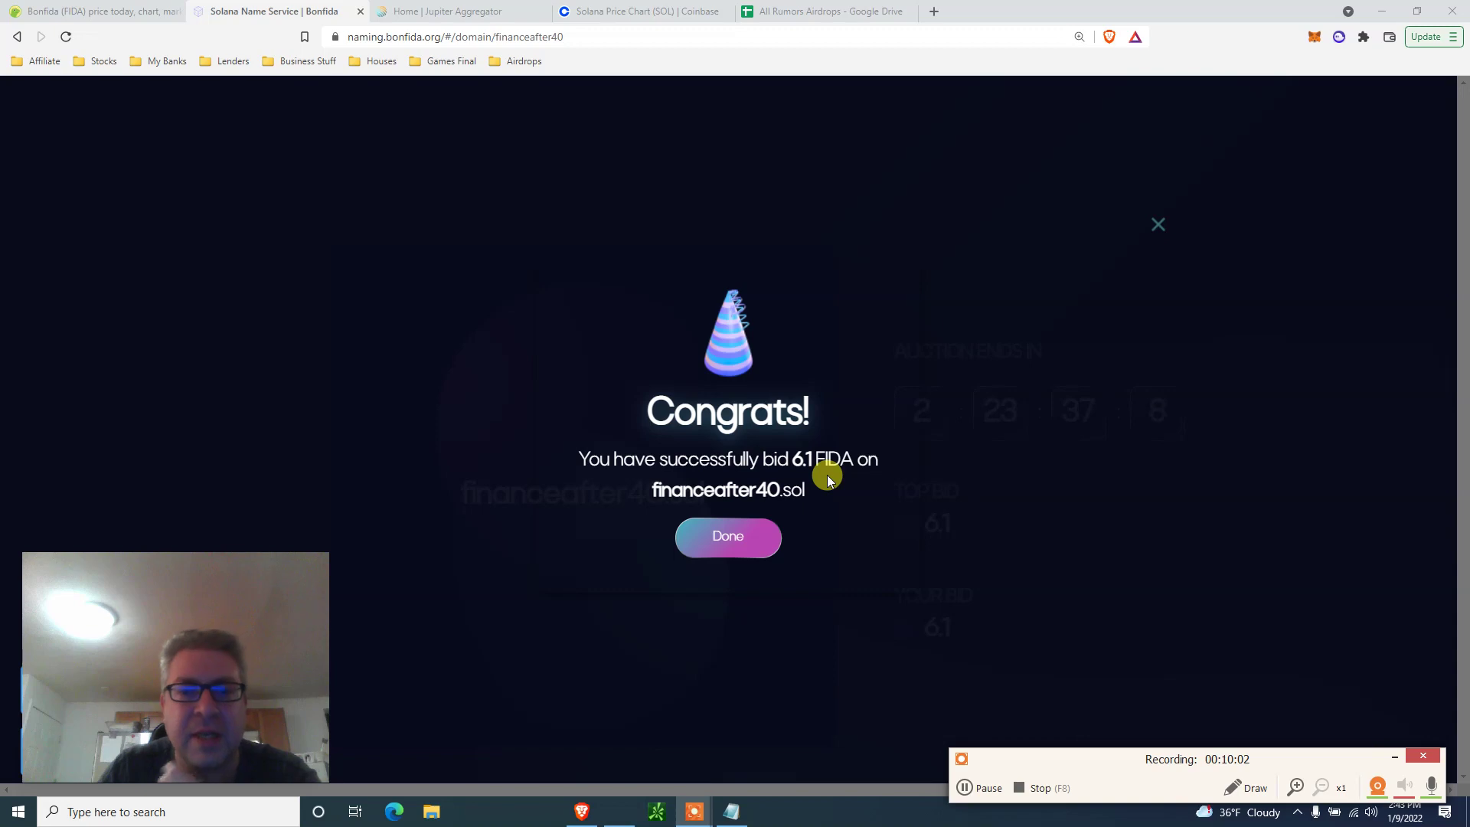
# - Dismiss the Congrats message, confirm 6.1 as top and your bid, then open My Domains
pyautogui.click(723, 536)
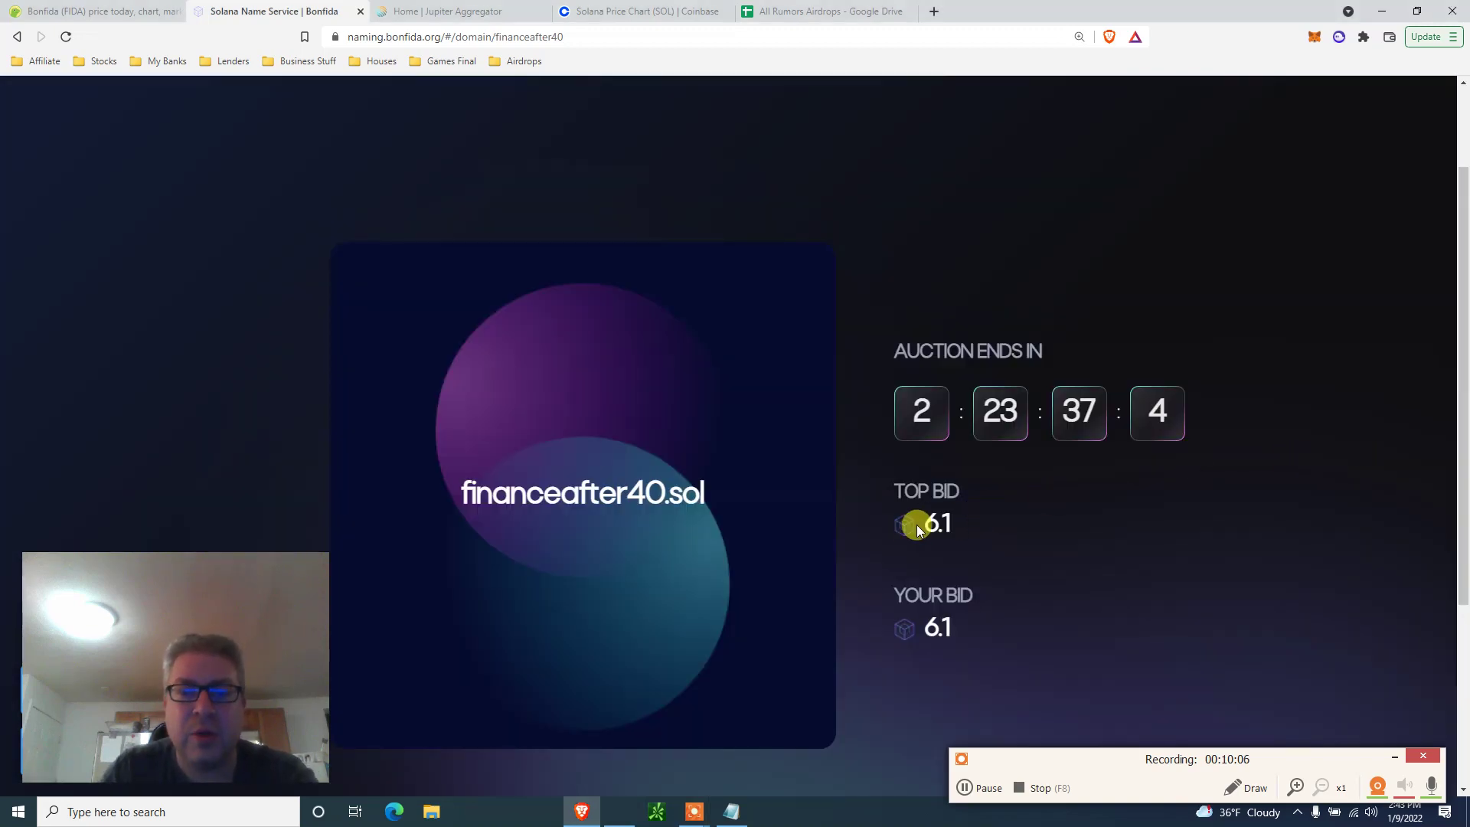
pyautogui.moveTo(1460, 288); pyautogui.dragTo(1455, 362)
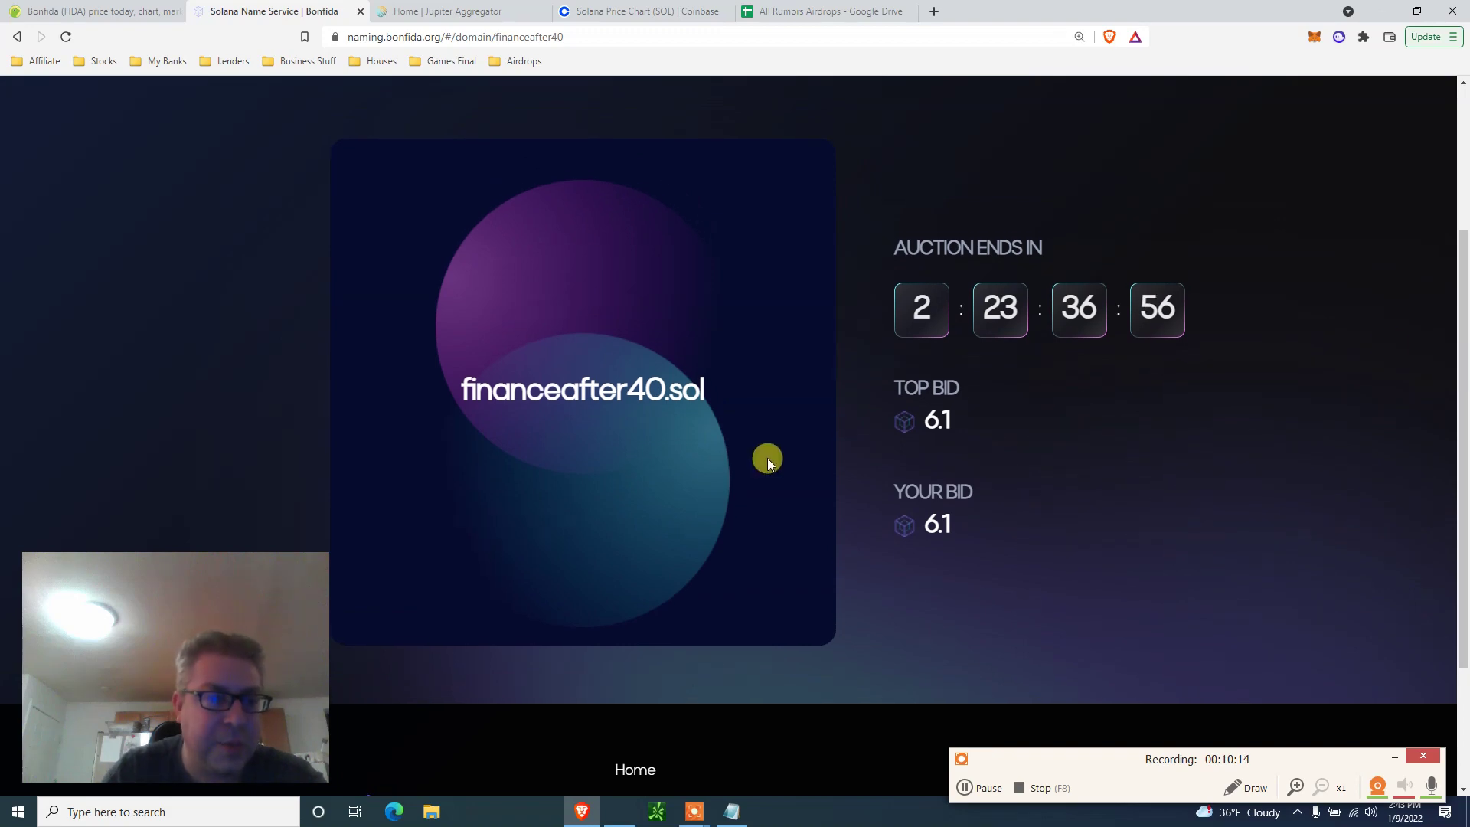
pyautogui.moveTo(158, 618); pyautogui.dragTo(136, 640)
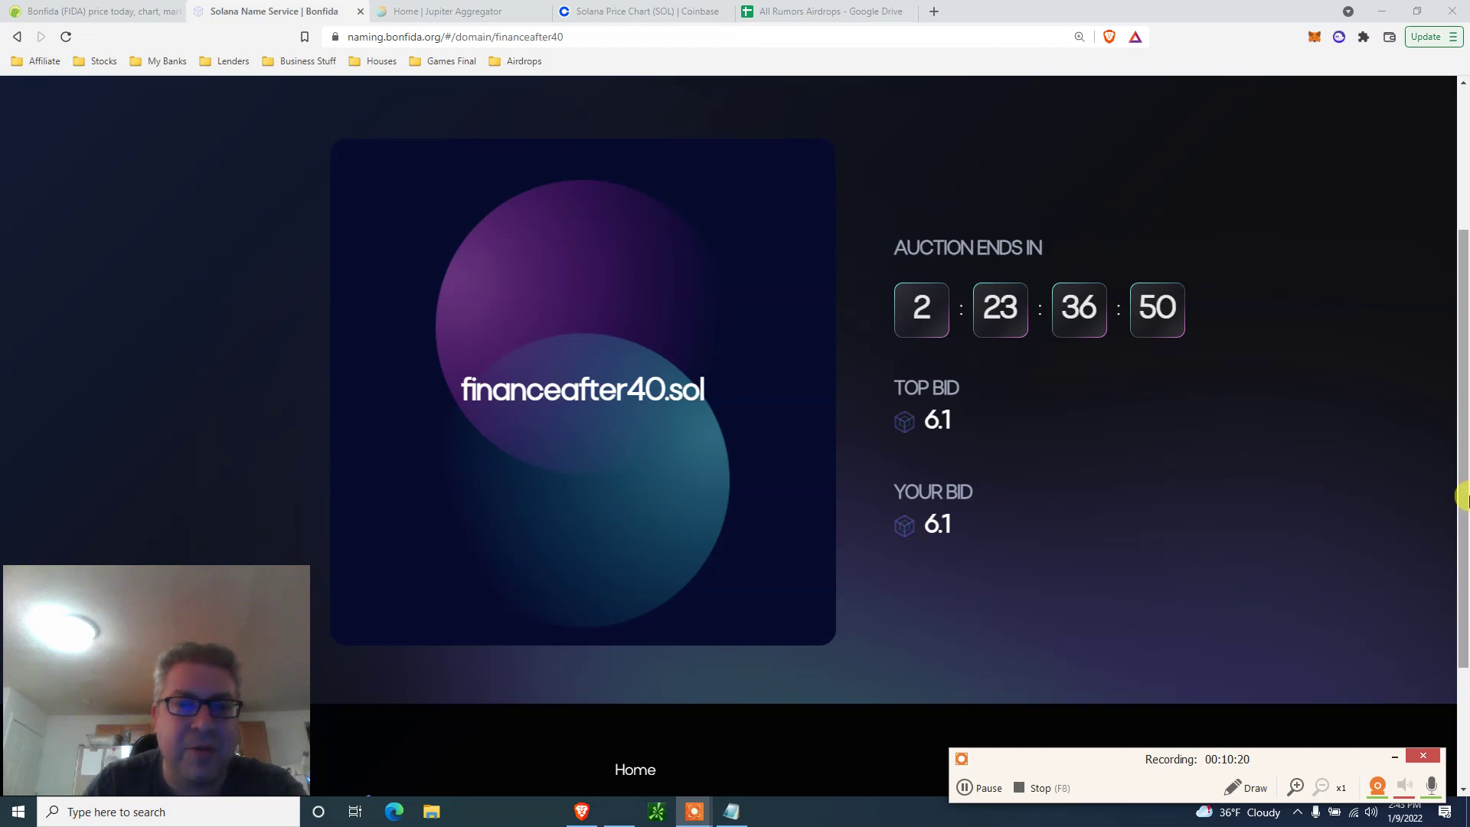
pyautogui.moveTo(1463, 497); pyautogui.dragTo(1434, 288)
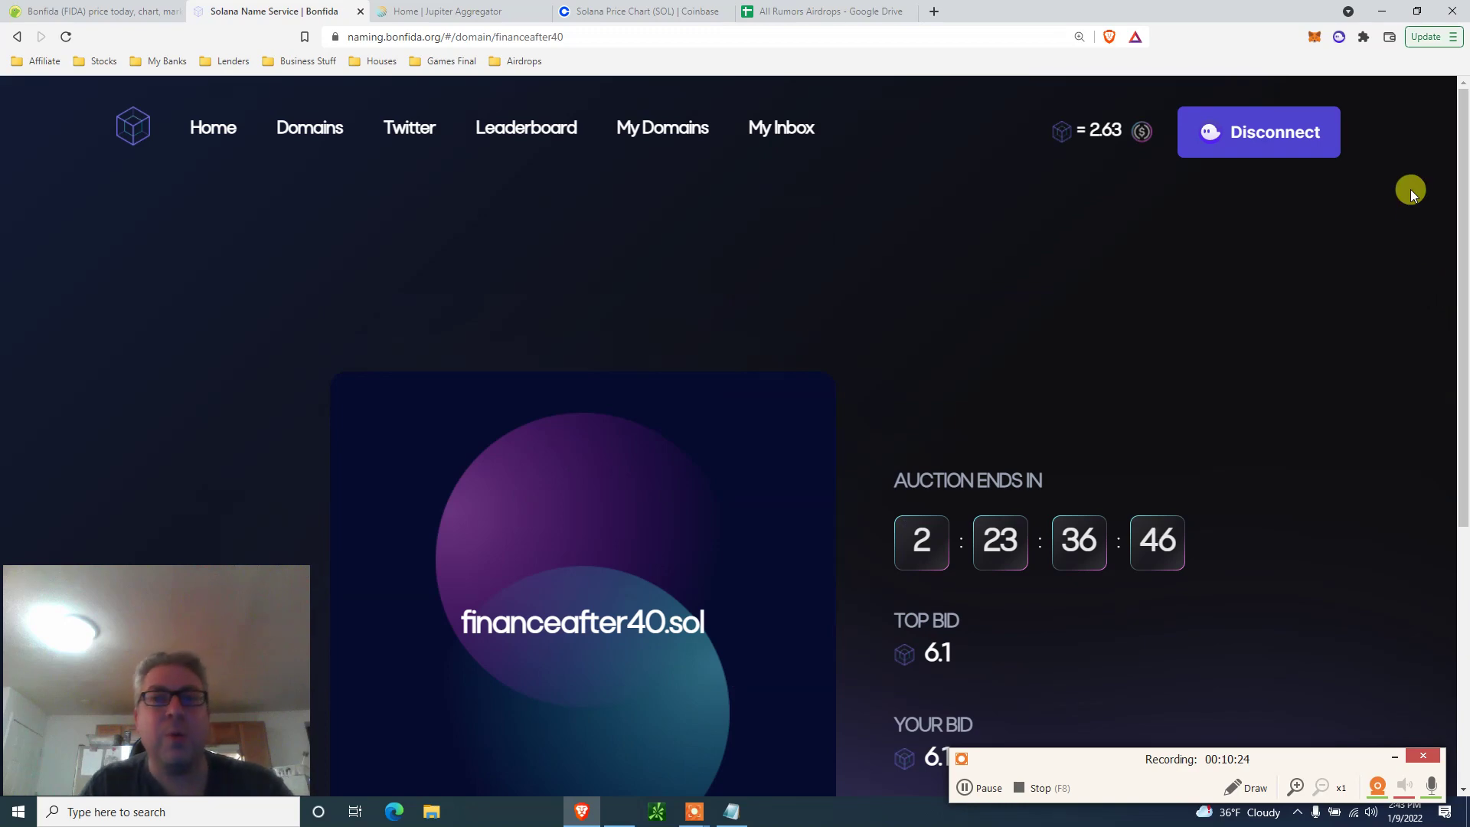
pyautogui.click(619, 128)
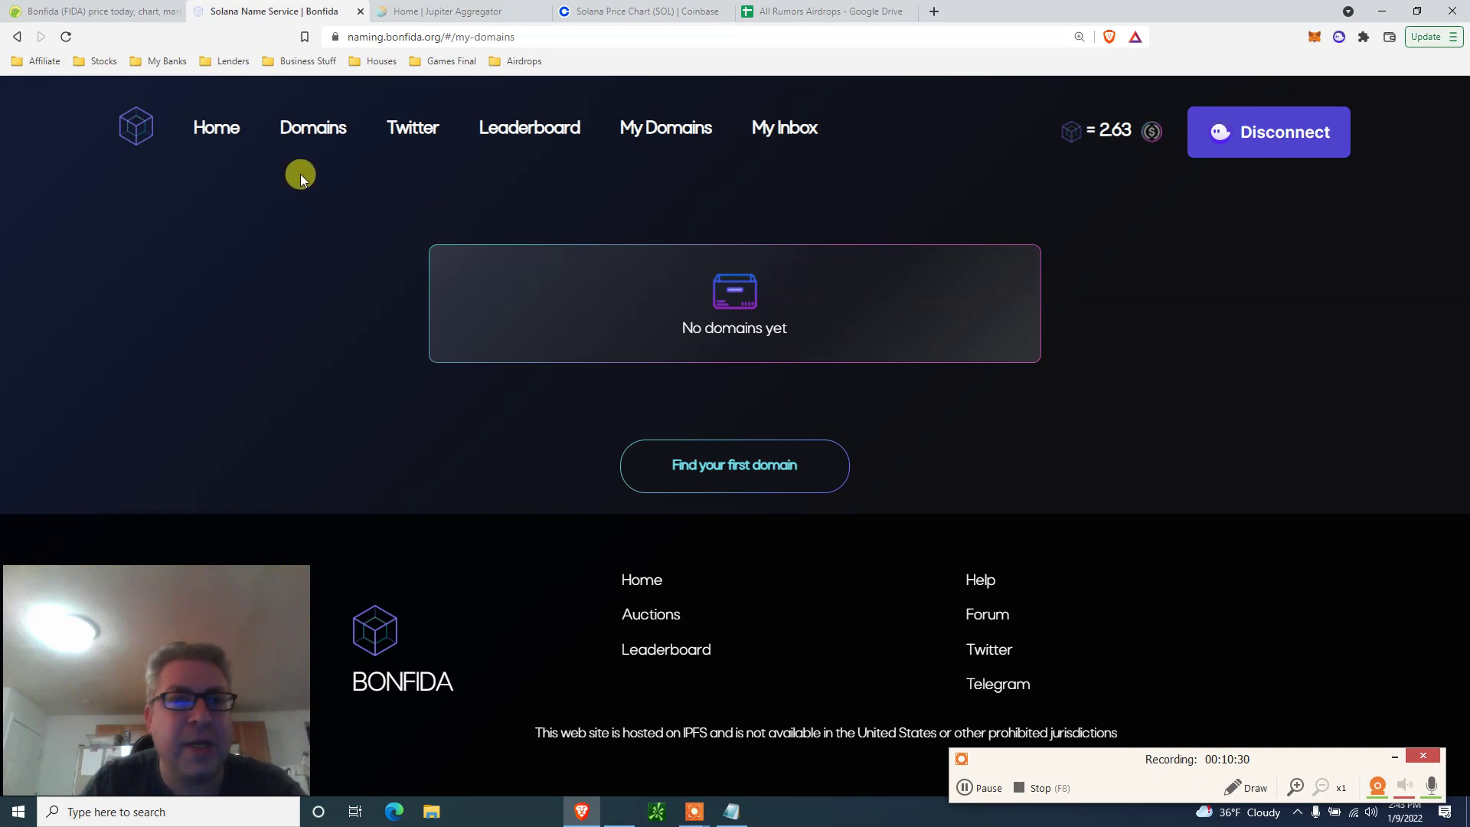
# - Search Domains for 'financeafter40' and open its auction to confirm the 6.1 FIDA bids
pyautogui.click(323, 127)
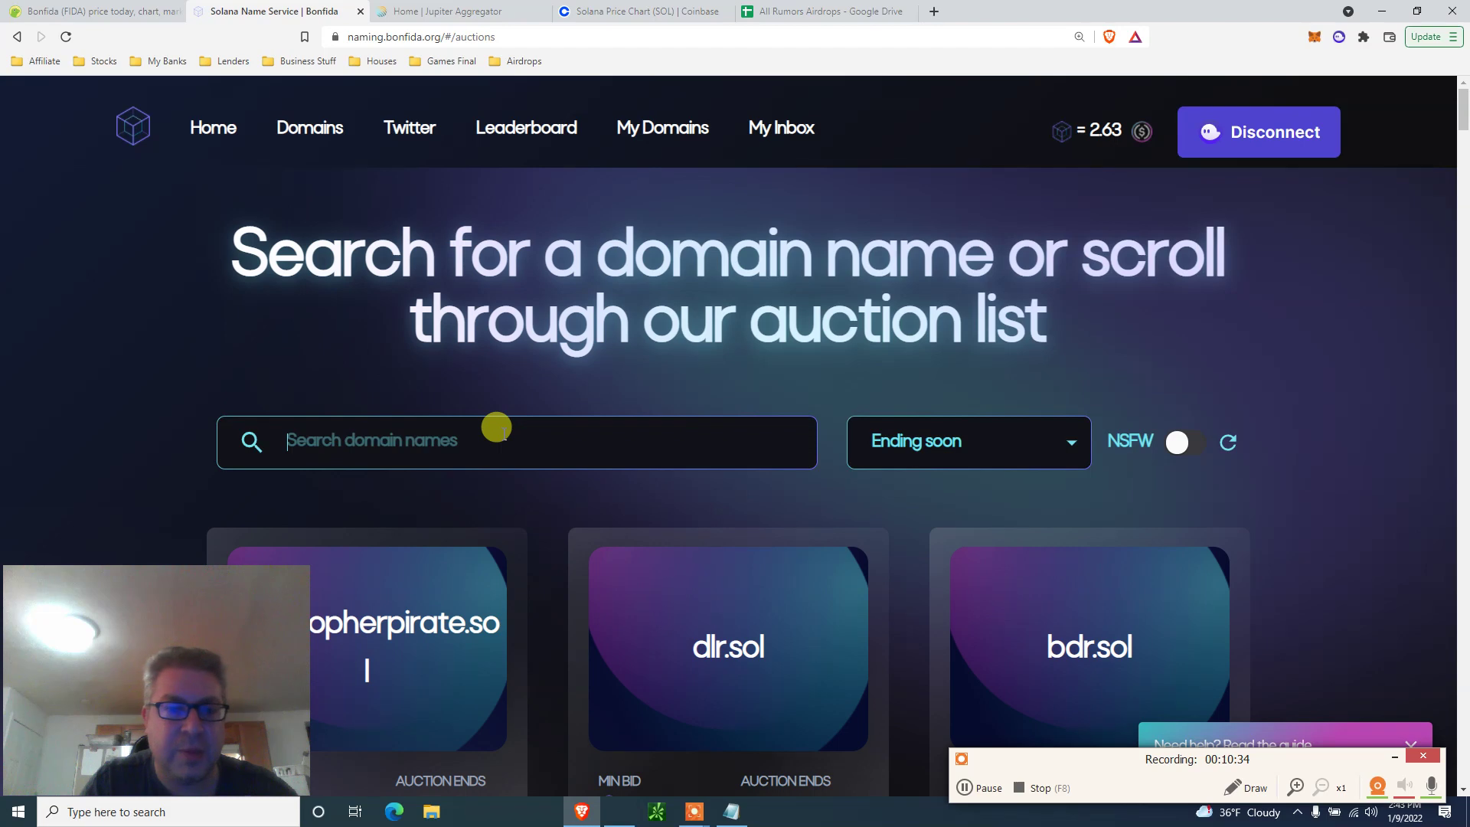
pyautogui.write('financeaft')
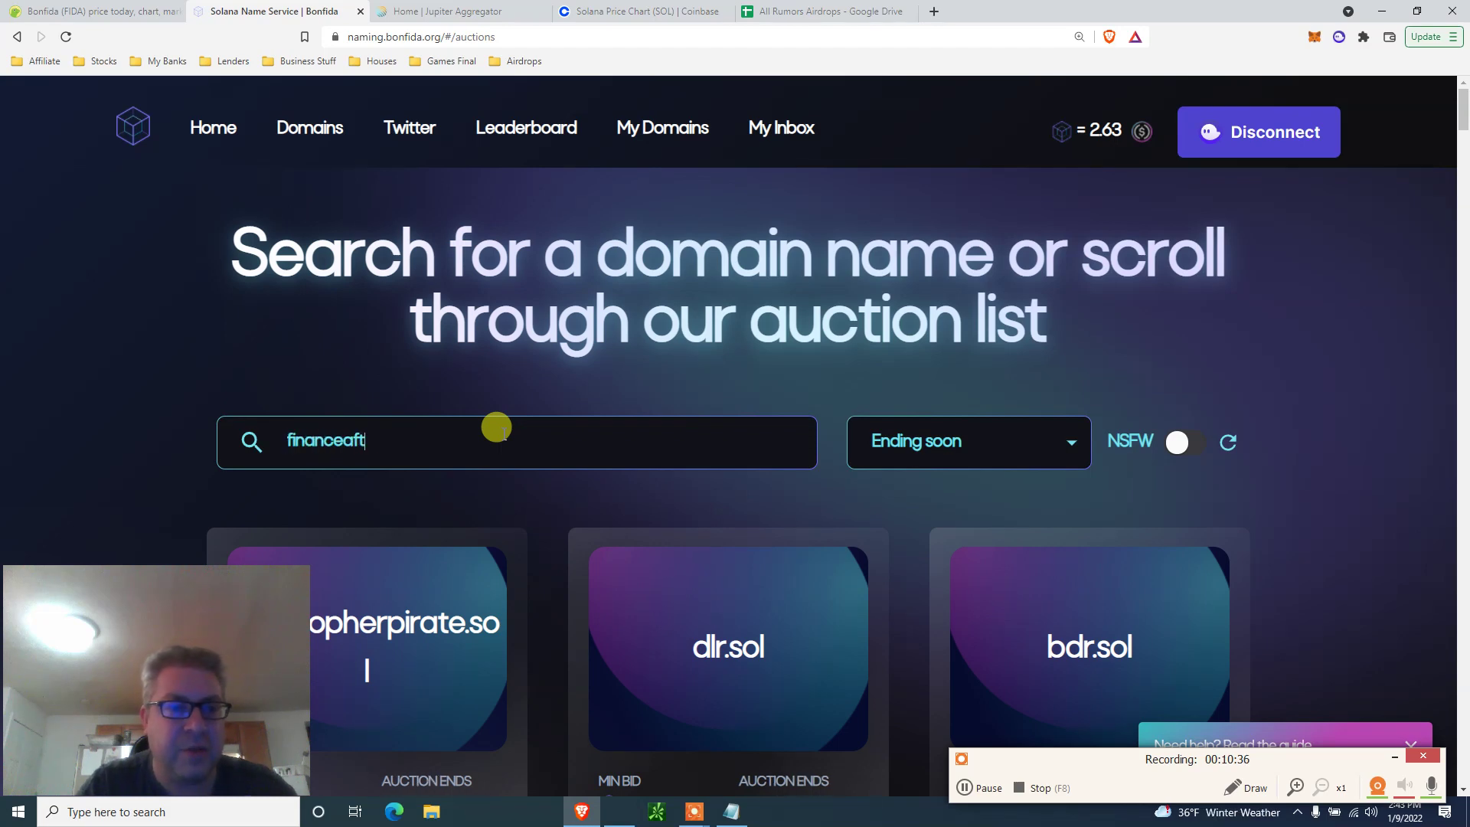
pyautogui.write('er40')
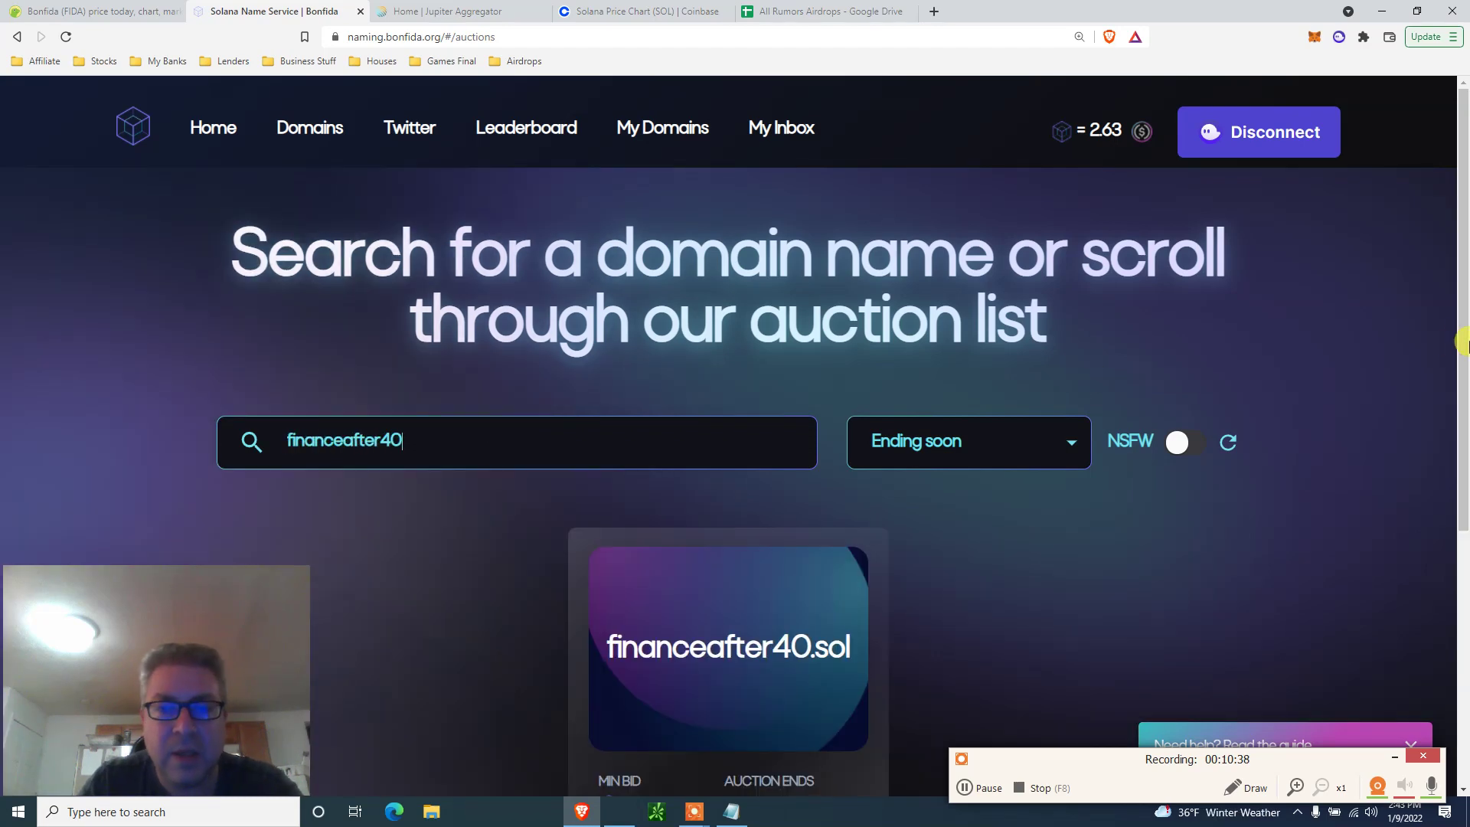
pyautogui.moveTo(1462, 342); pyautogui.dragTo(1462, 473)
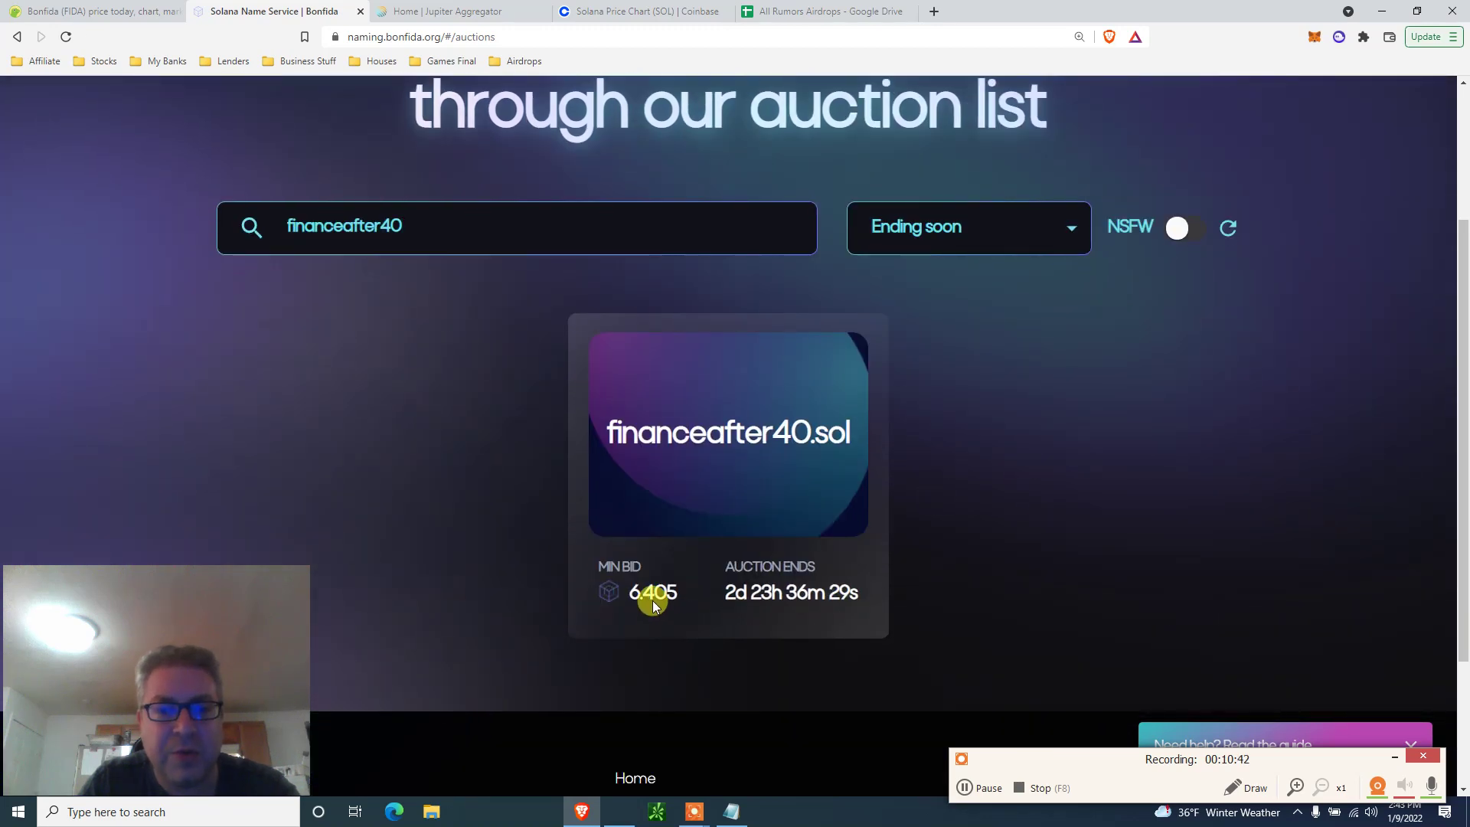
pyautogui.click(720, 438)
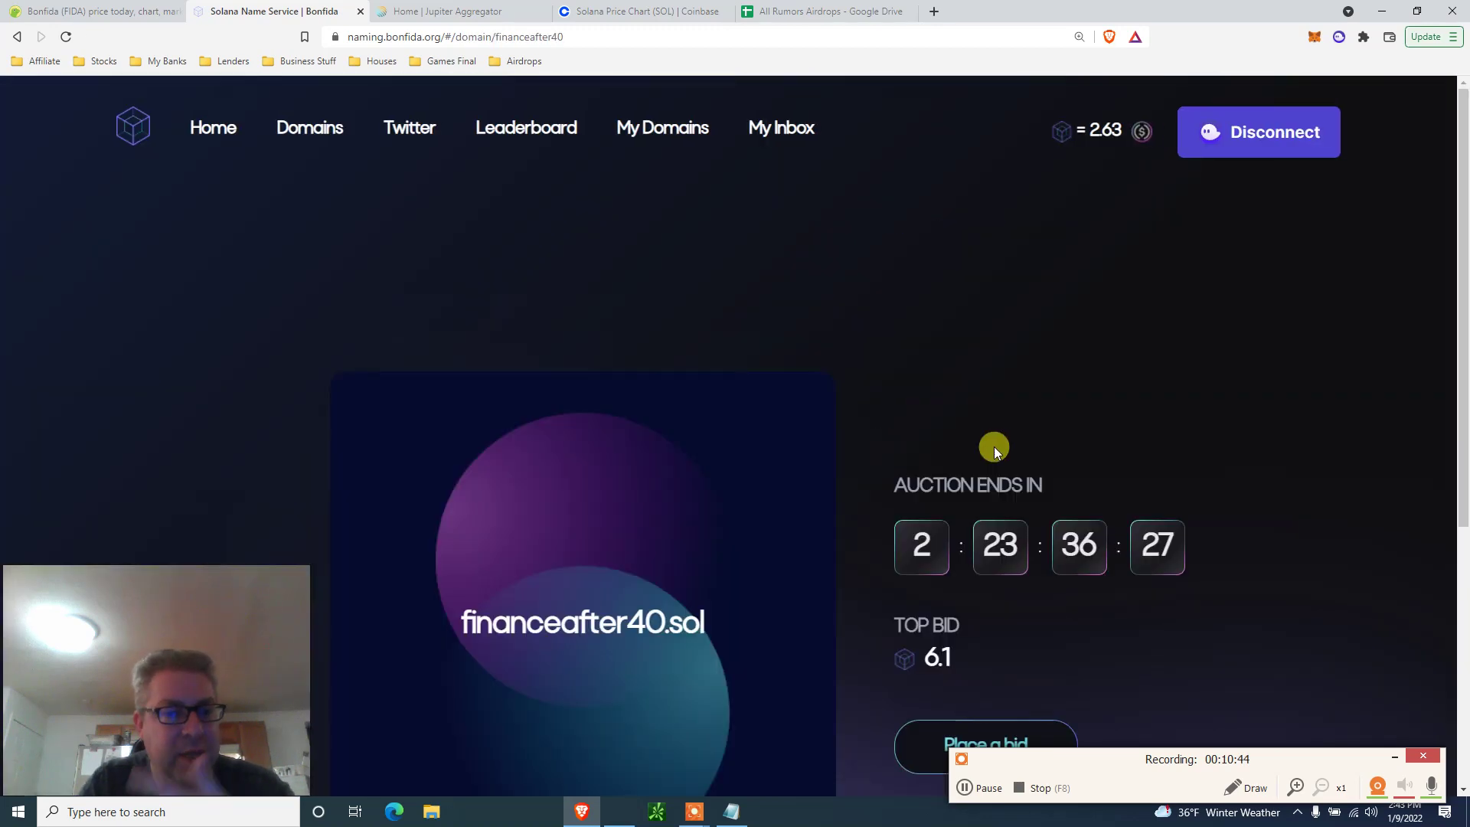
pyautogui.scroll(-2, 1460, 328)
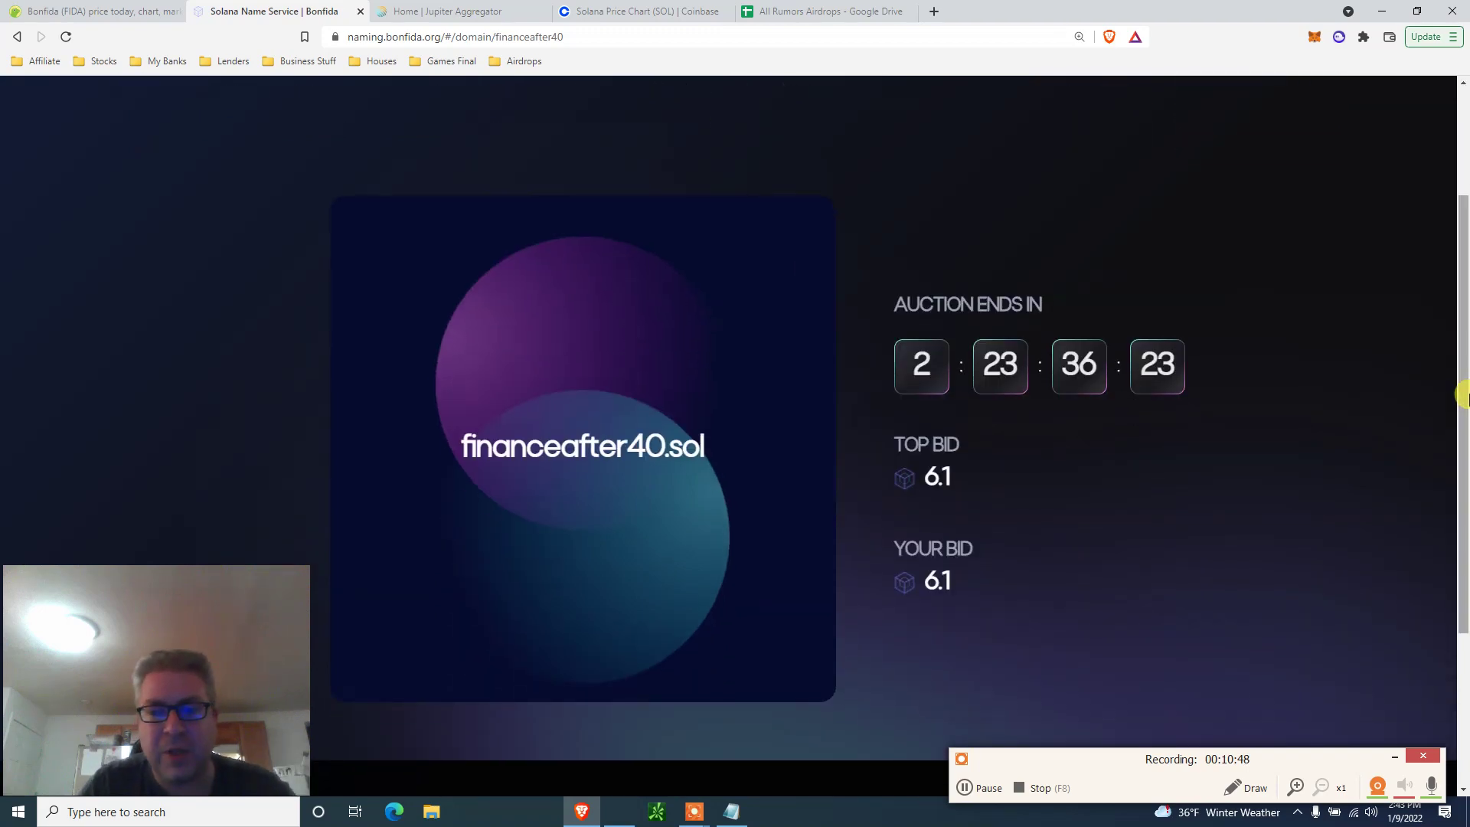
pyautogui.scroll(2, 1458, 367)
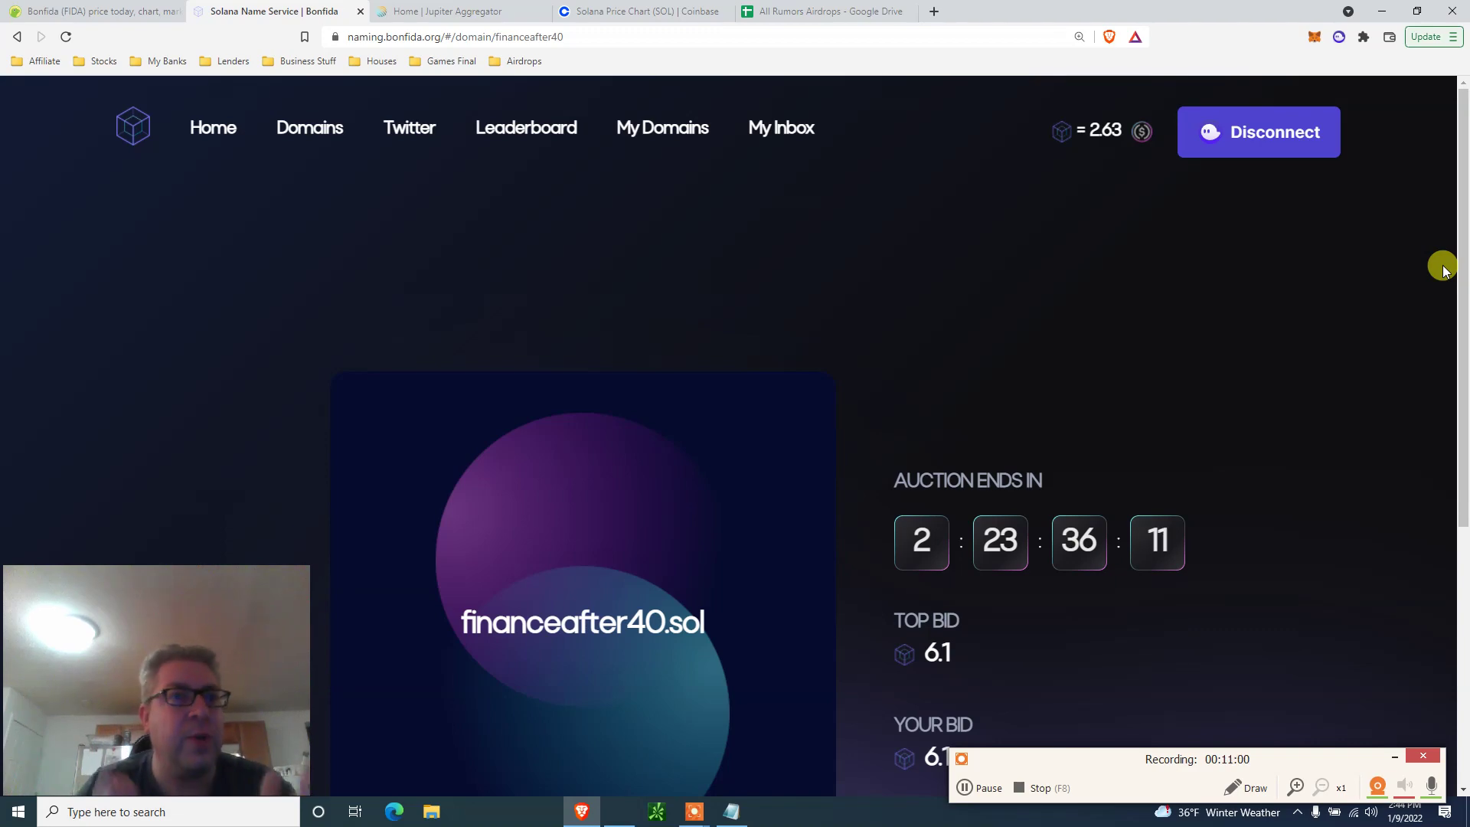
# - Go back to the Jupiter SOL-to-FIDA swap page, now showing a 1.024193 FIDA balance
pyautogui.click(487, 9)
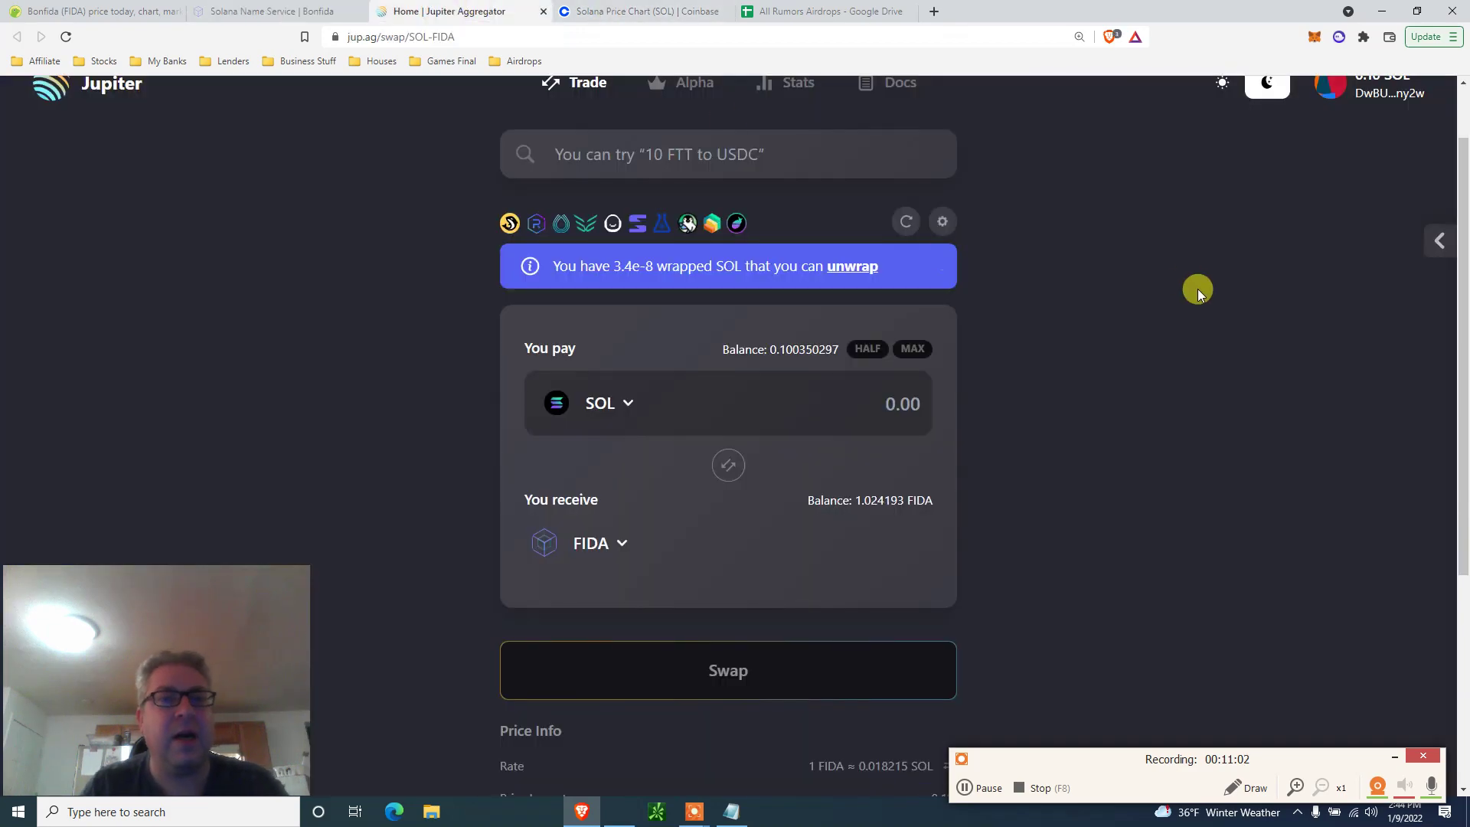
pyautogui.scroll(1, 1458, 291)
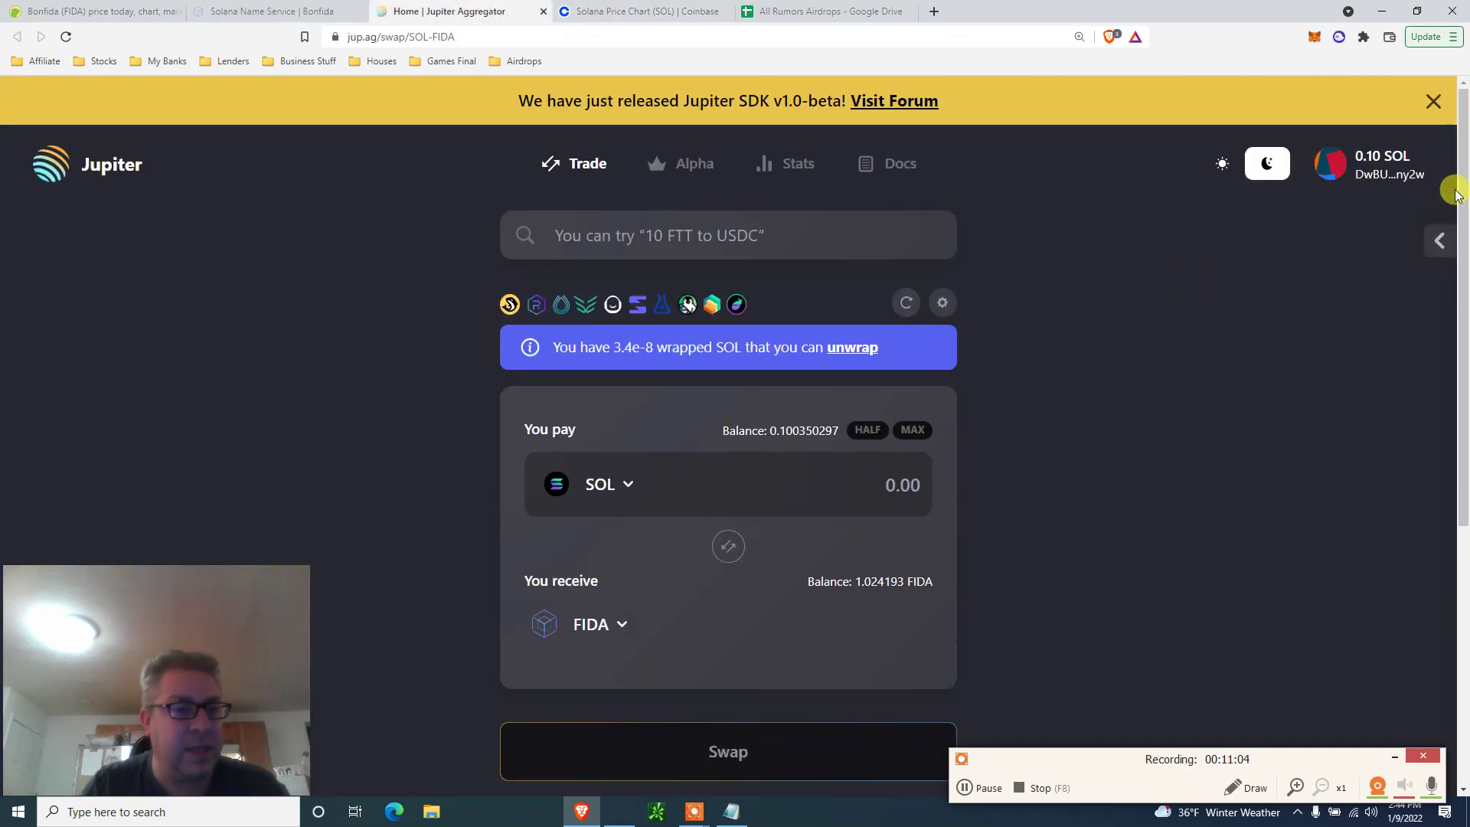